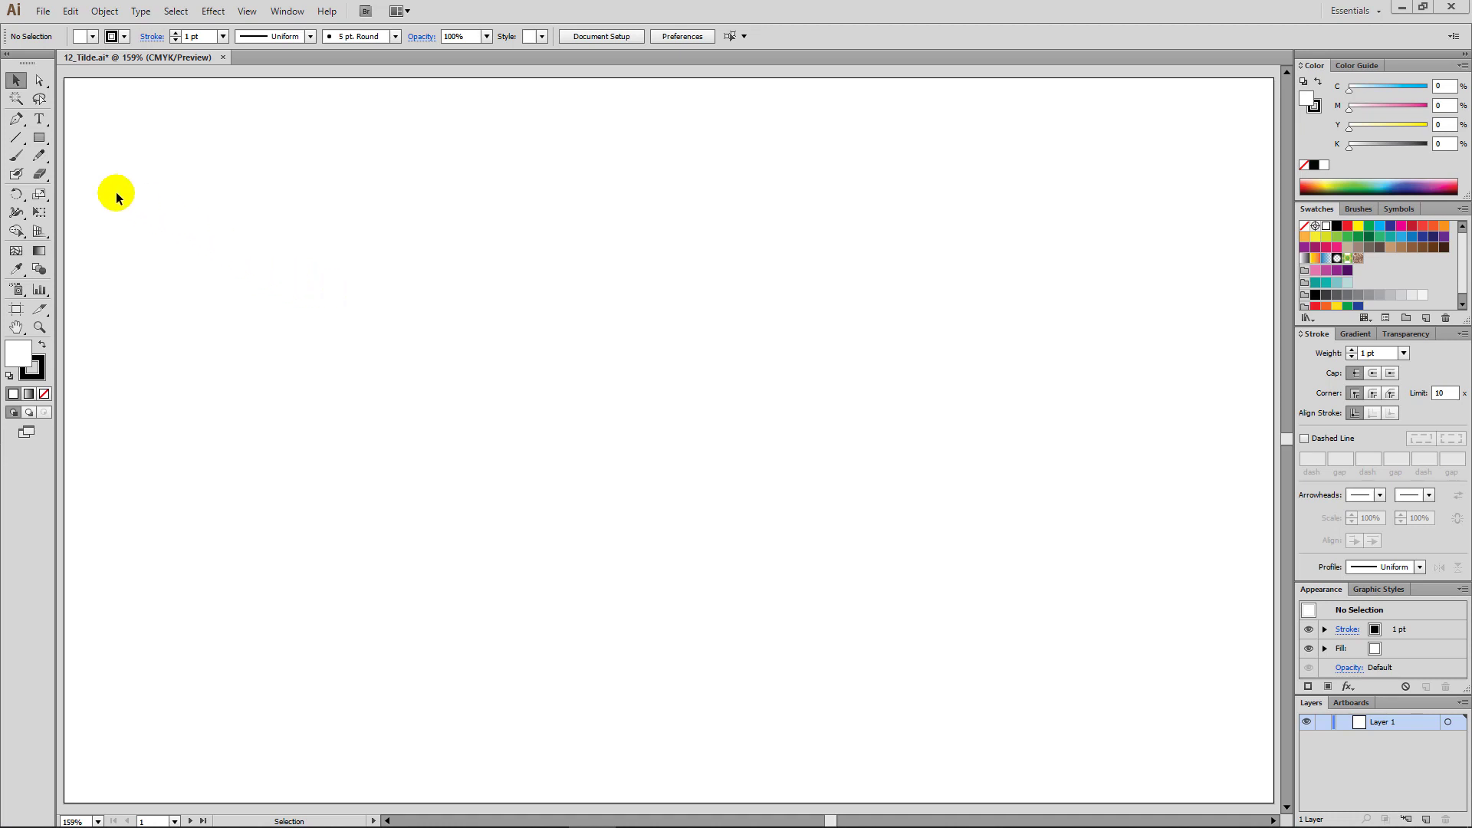
# Tear off the Line Segment tool group as a floating panel near the top.
pyautogui.click(17, 139)
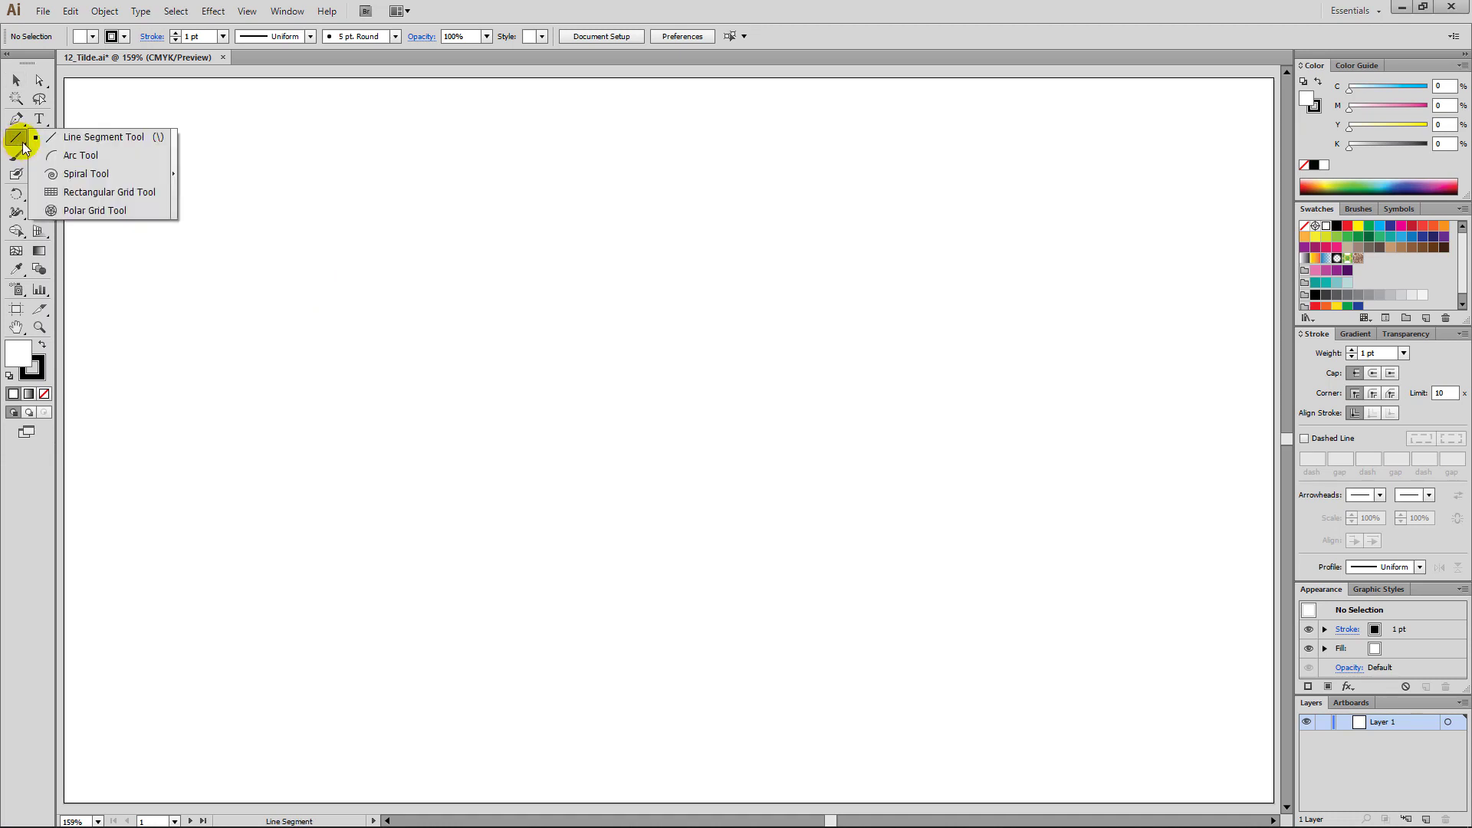
pyautogui.click(172, 164)
pyautogui.moveTo(118, 155)
pyautogui.mouseDown()
pyautogui.moveTo(176, 99)
pyautogui.moveTo(153, 95)
pyautogui.mouseUp()
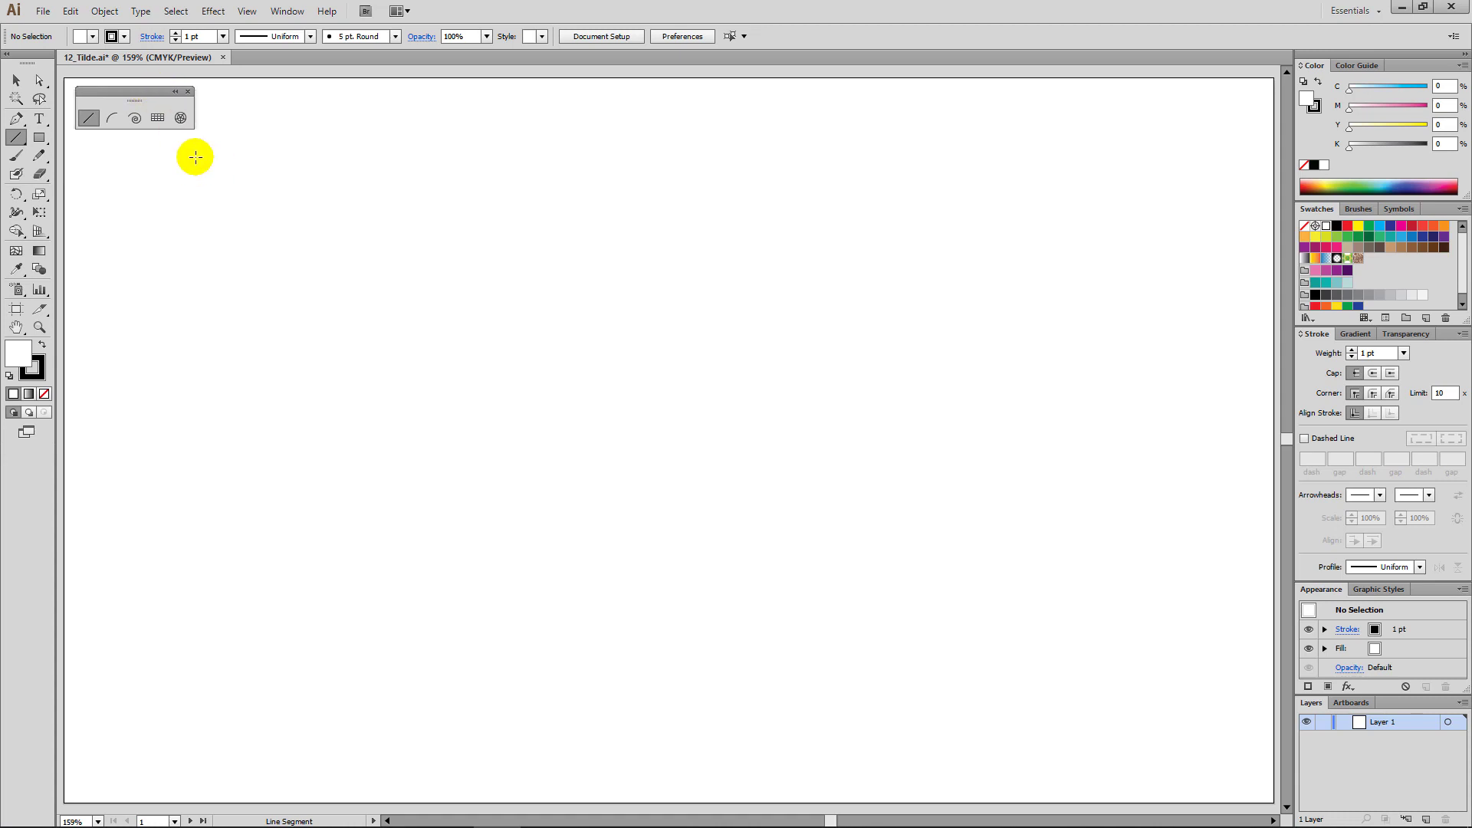
# Tear off the Rectangle tool group and place it beside the line tools panel.
pyautogui.click(41, 136)
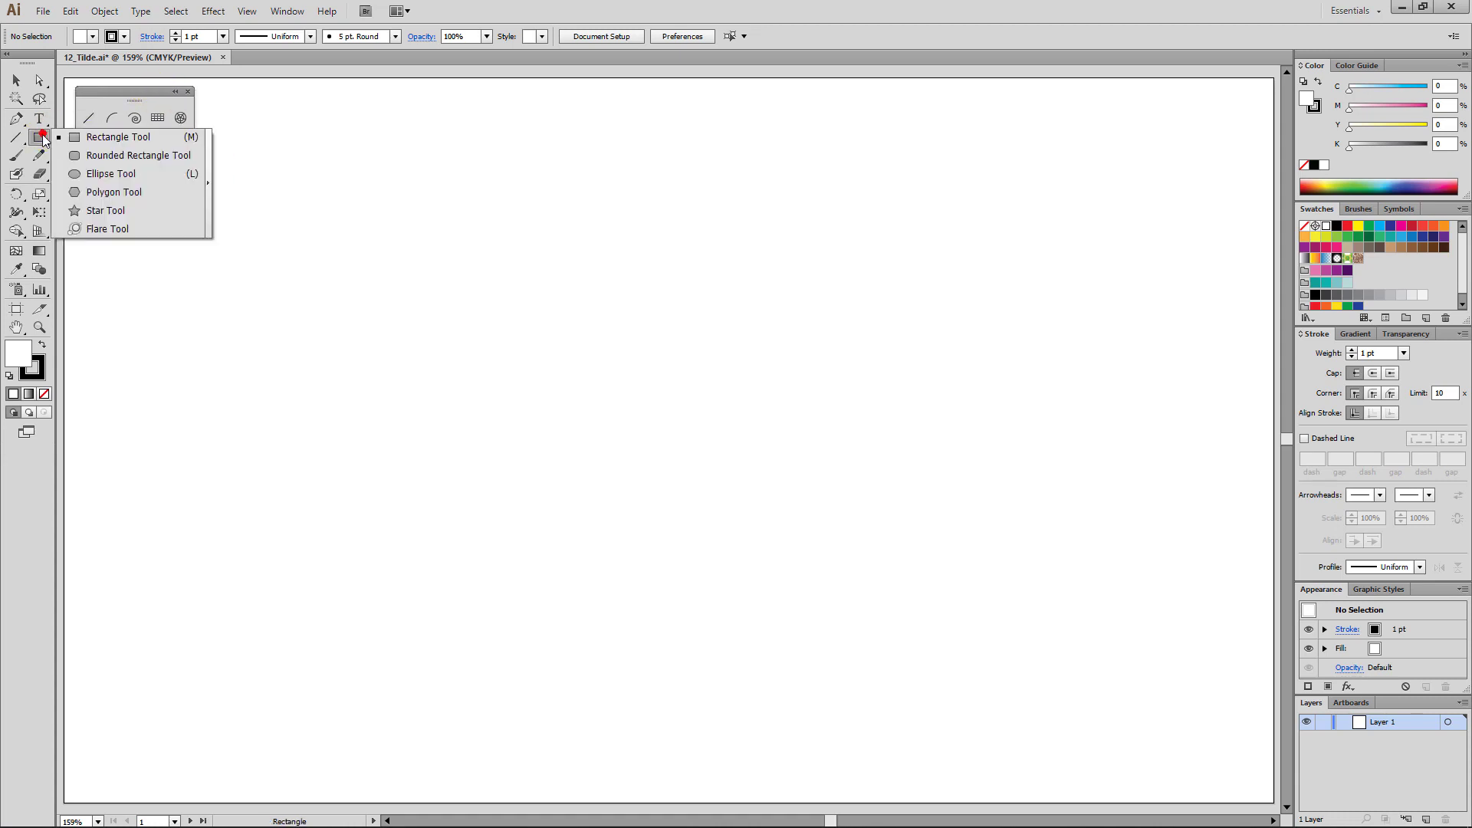
pyautogui.click(205, 146)
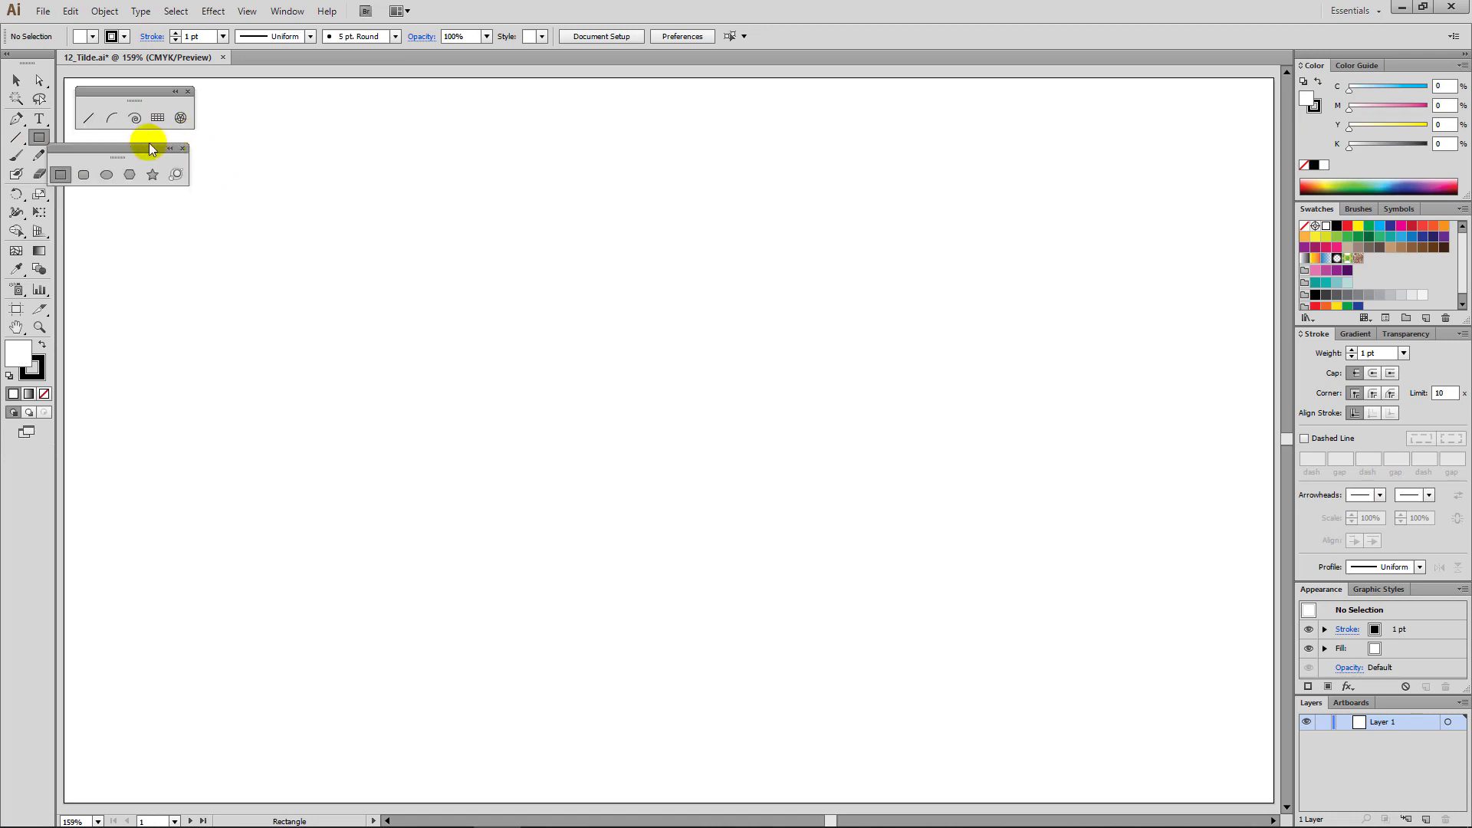
pyautogui.moveTo(150, 148); pyautogui.dragTo(296, 86)
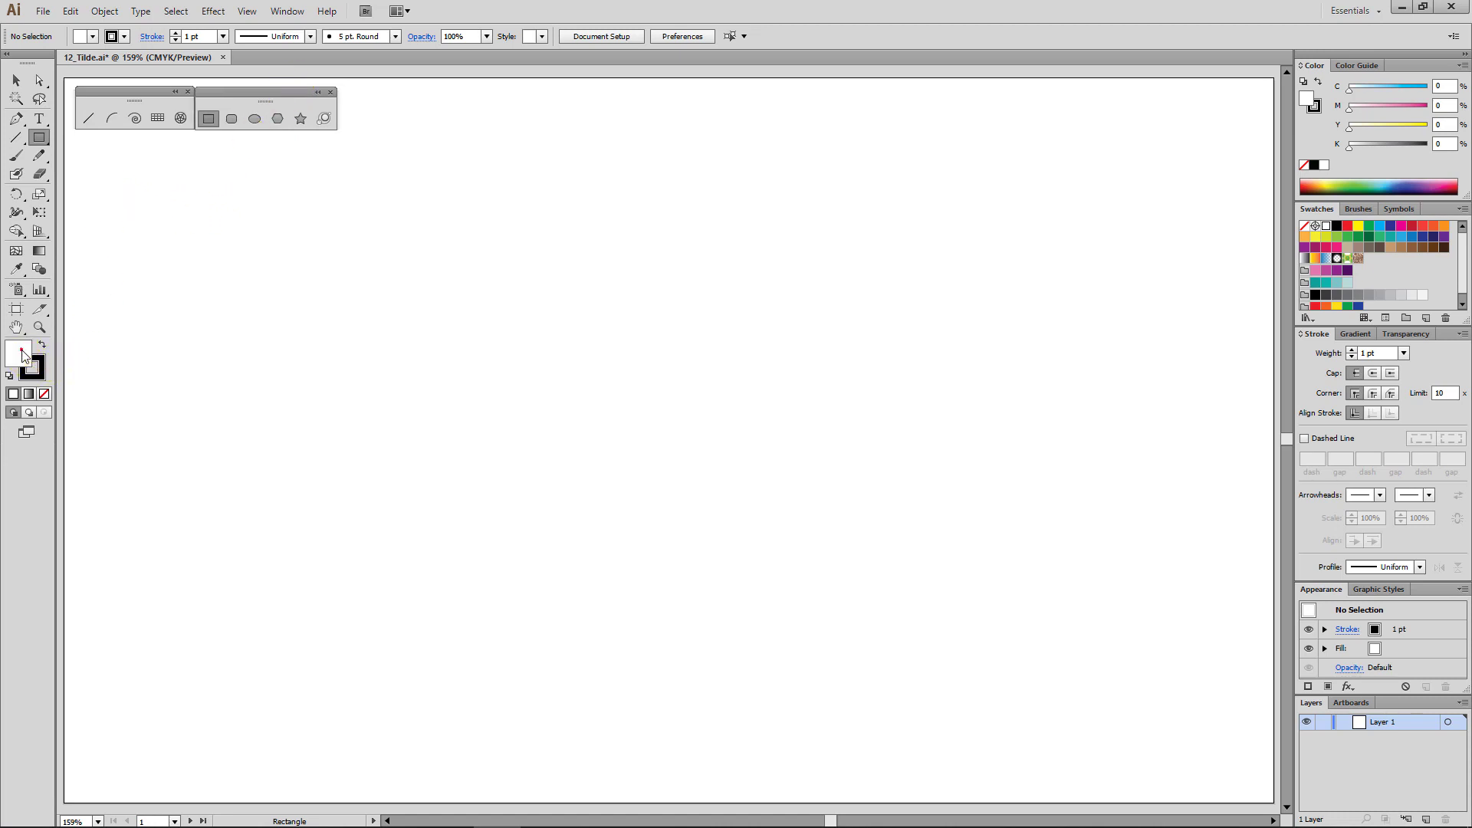
# Set the fill colour to None.
pyautogui.click(35, 370)
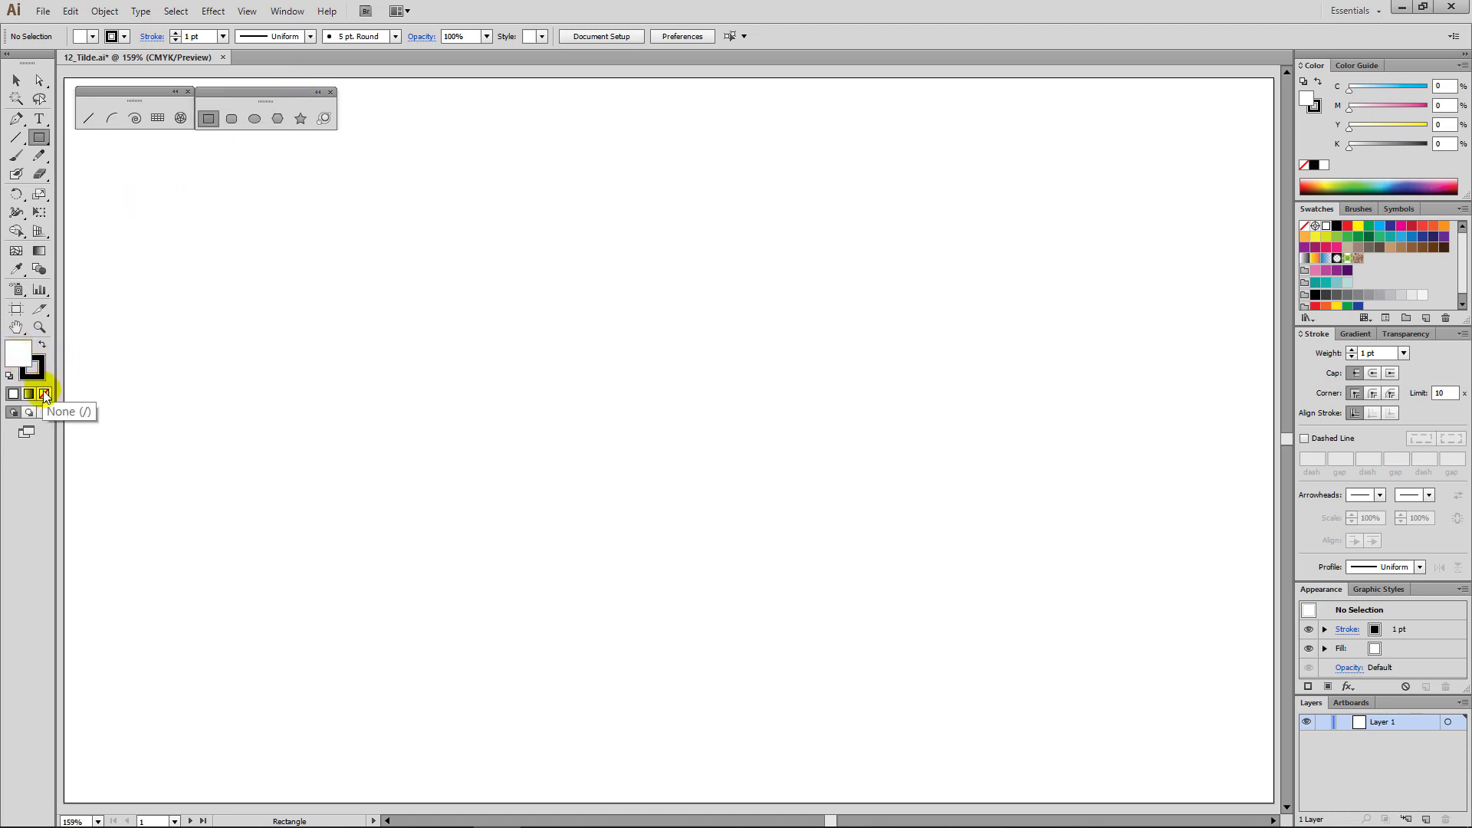
pyautogui.click(44, 395)
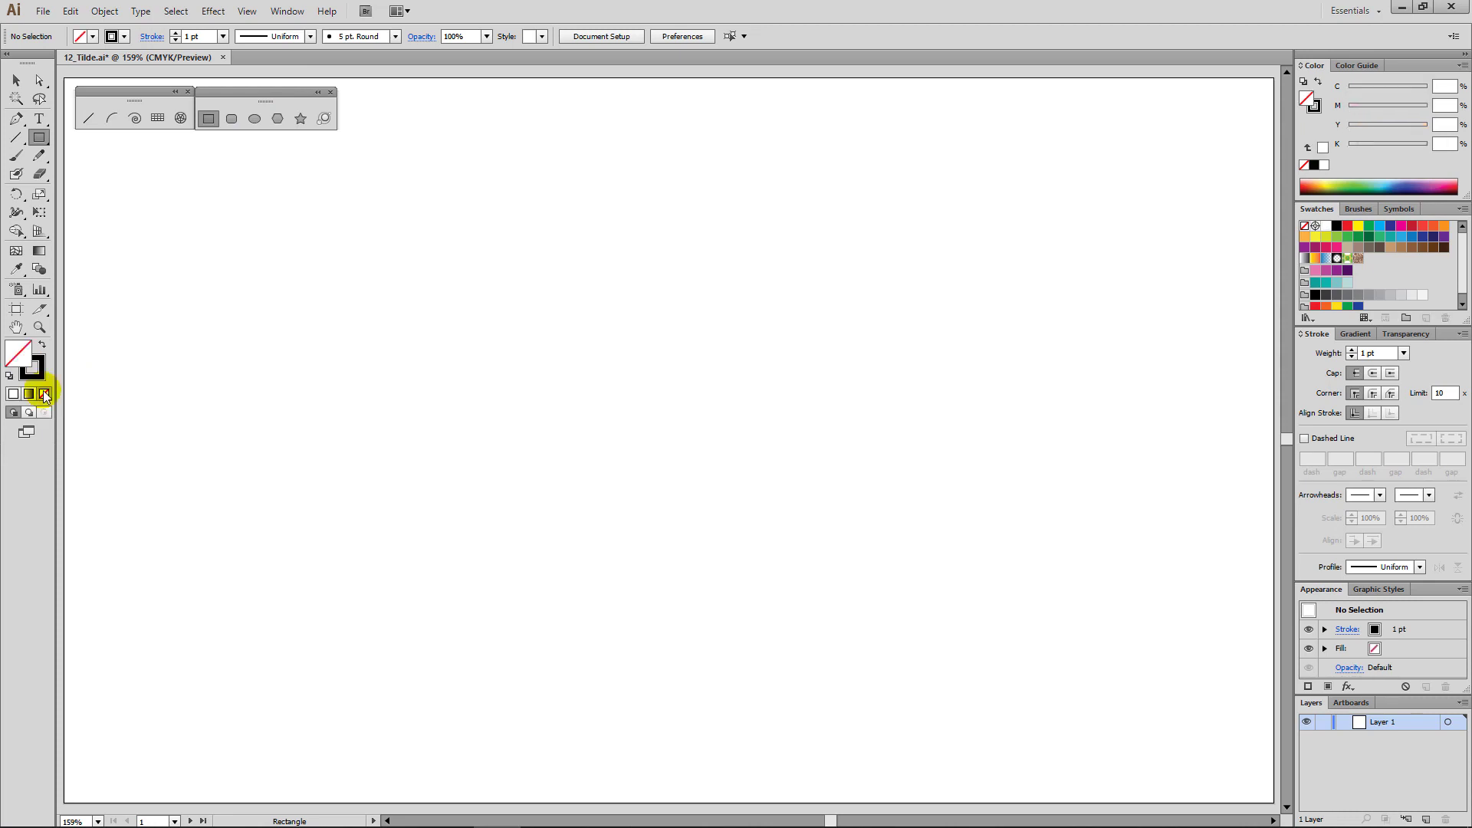
pyautogui.click(20, 358)
pyautogui.press('/')
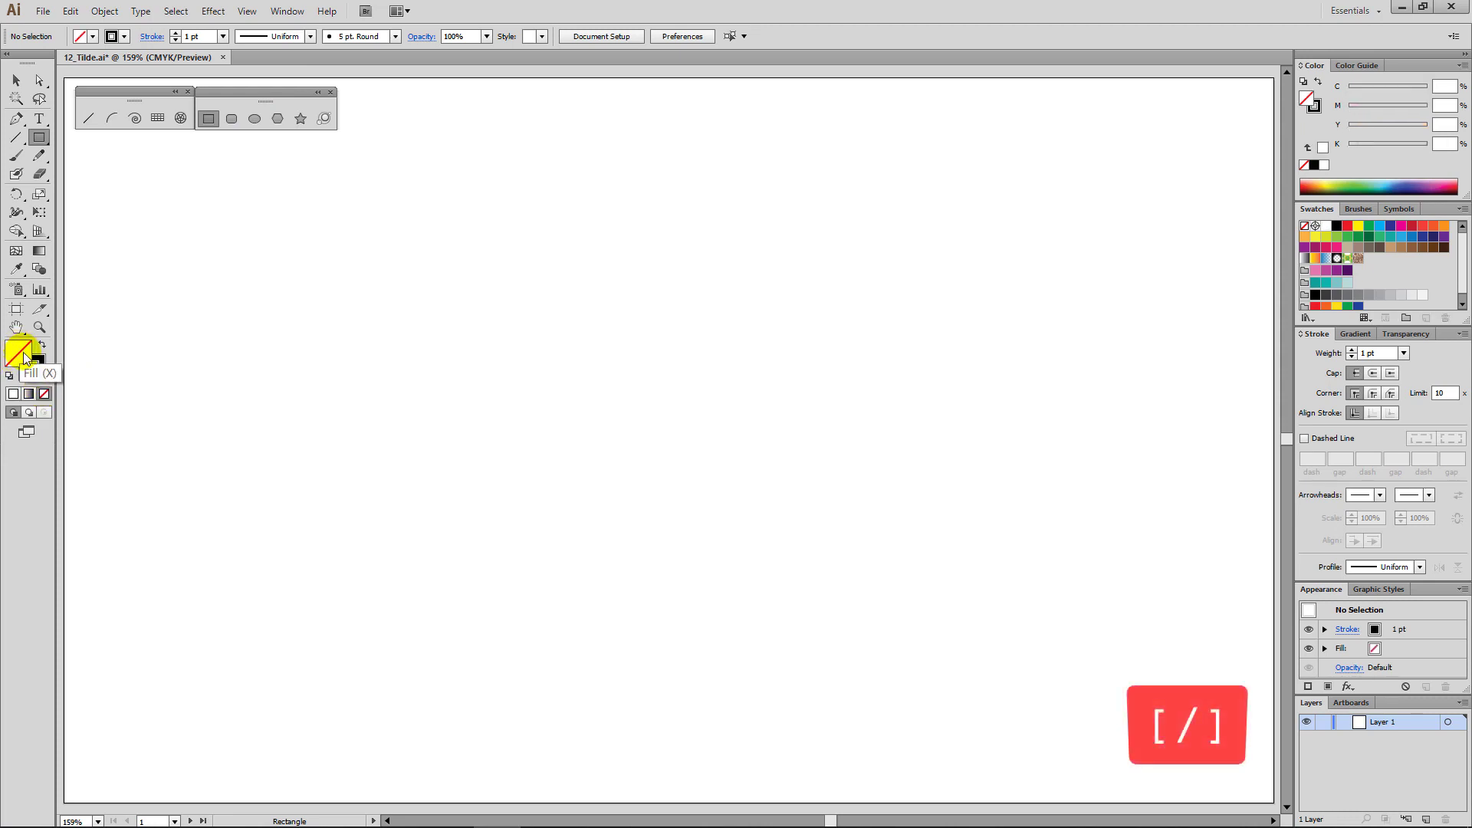
# Give the stroke the purple swatch and a 0.25 pt weight.
pyautogui.click(45, 374)
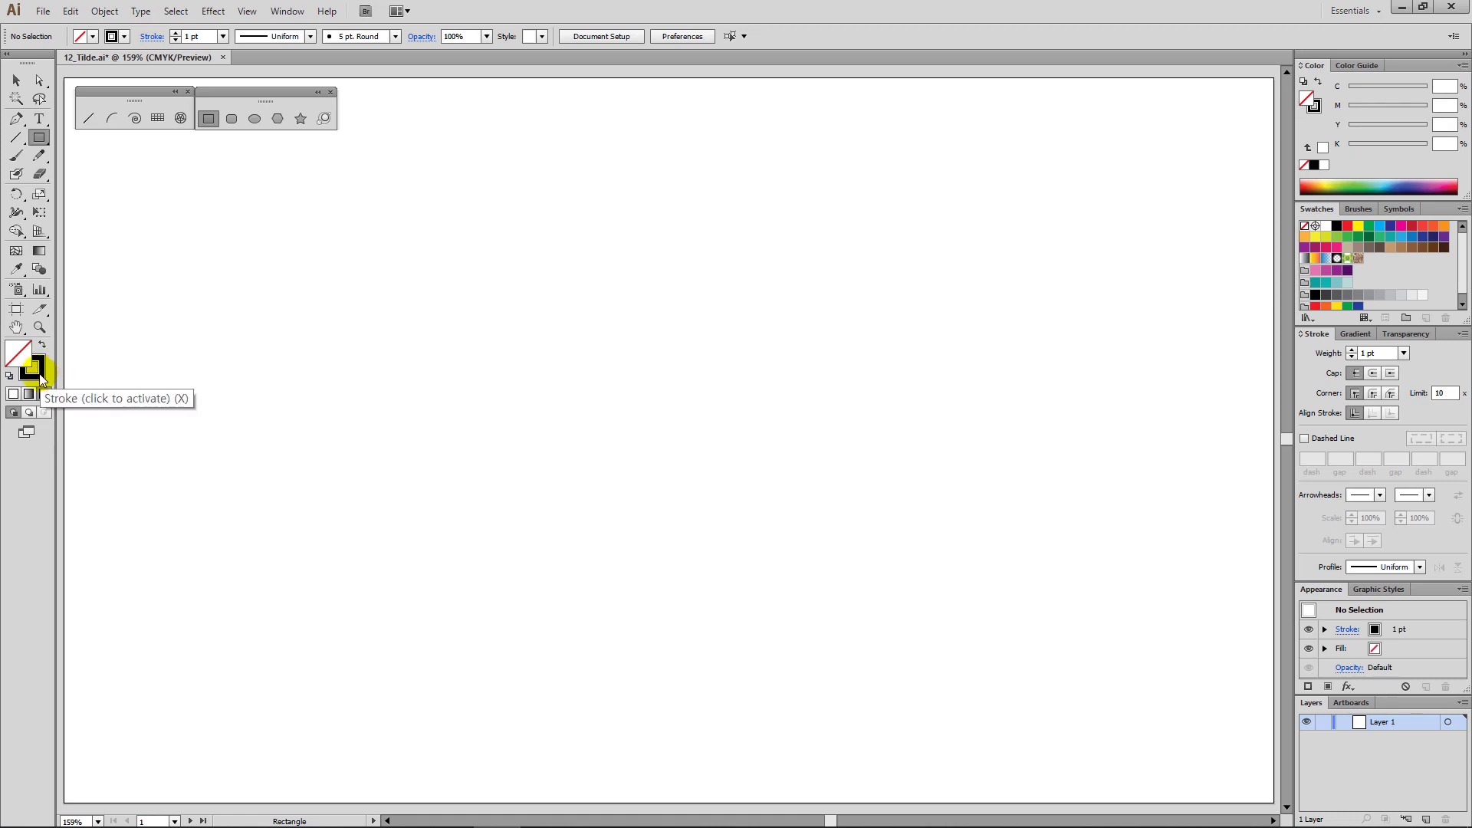
pyautogui.press('x')
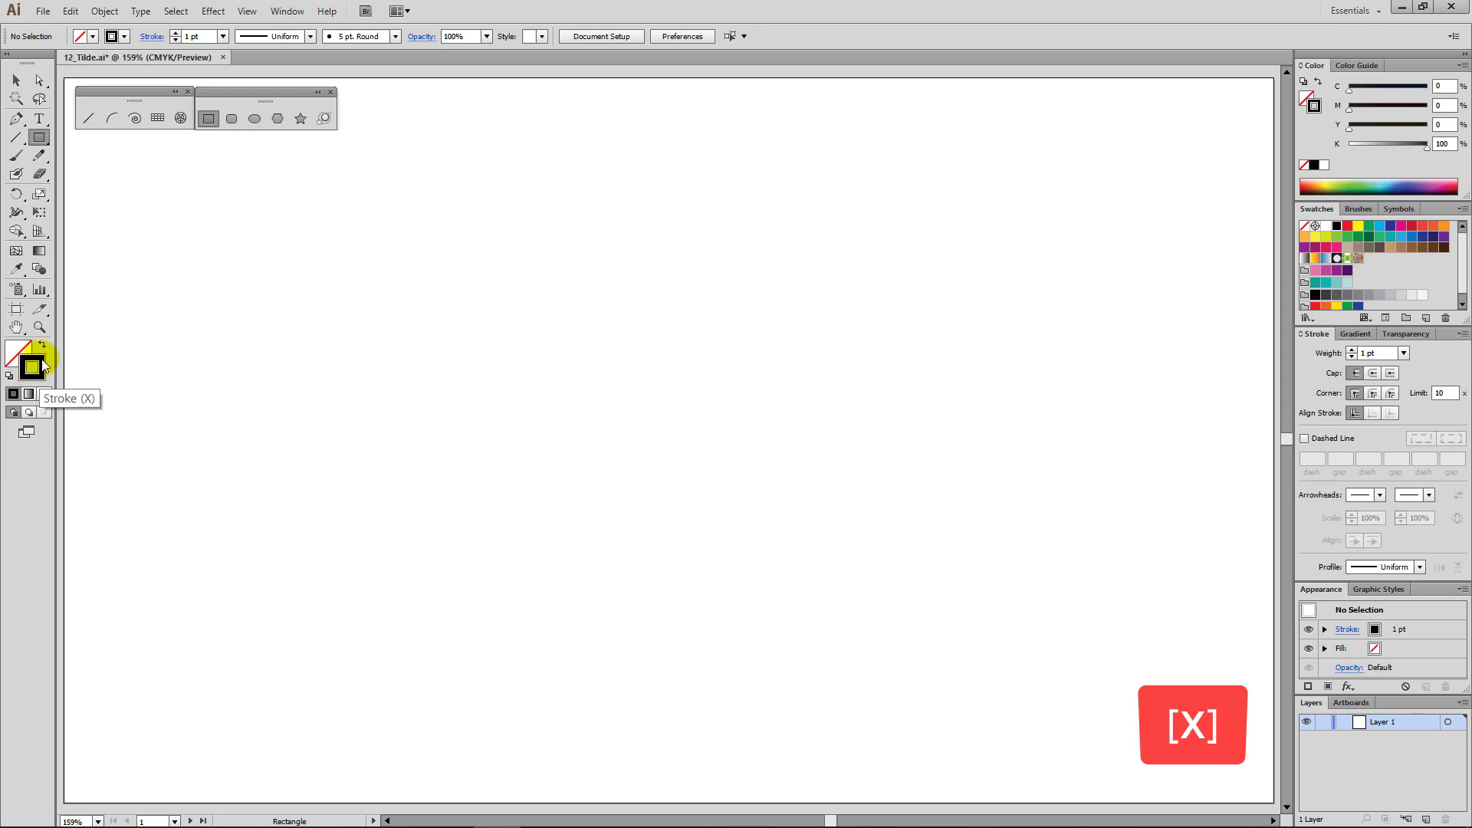
pyautogui.click(1306, 247)
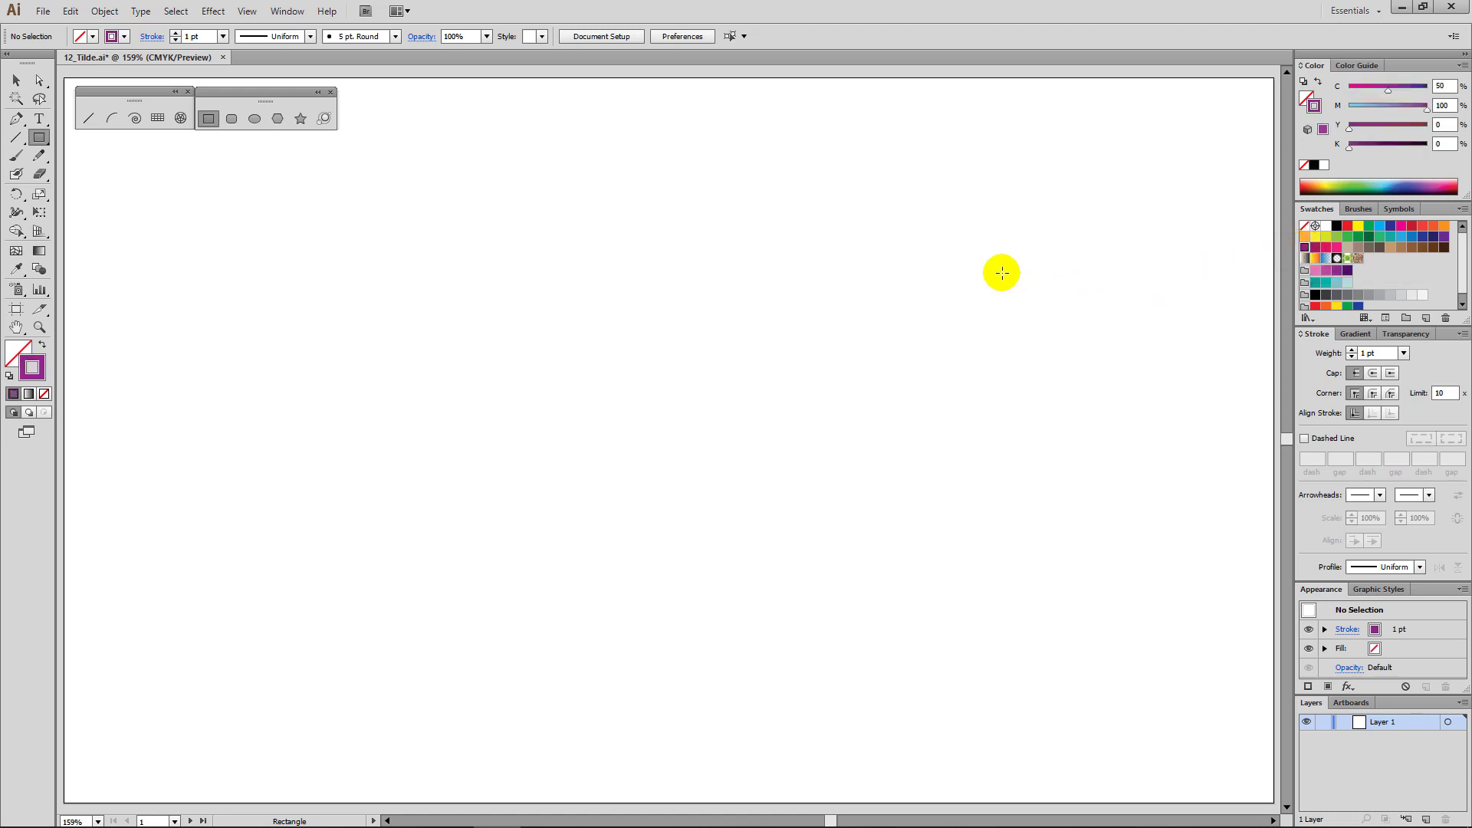
pyautogui.click(1403, 354)
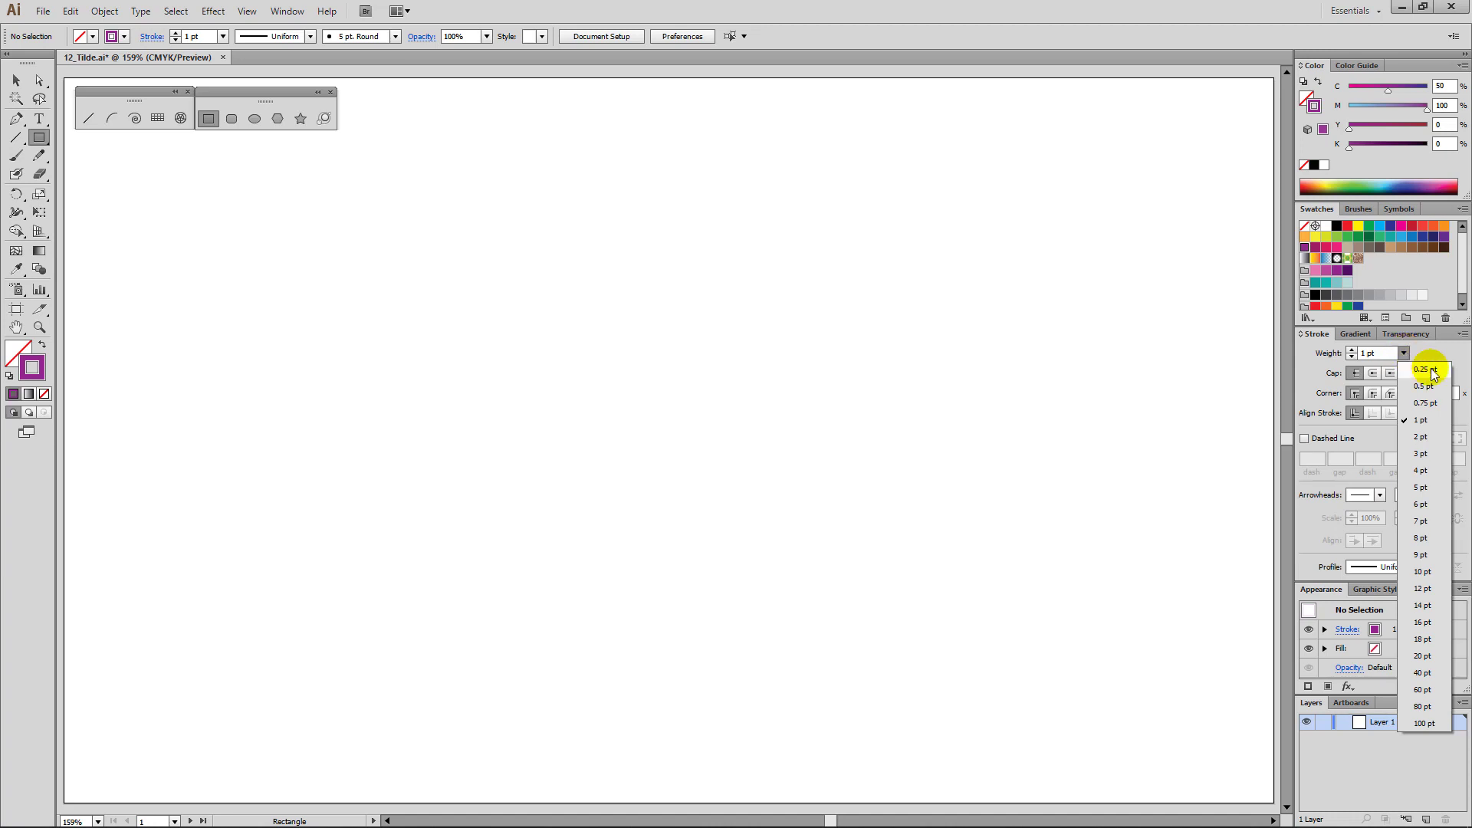
pyautogui.click(1430, 371)
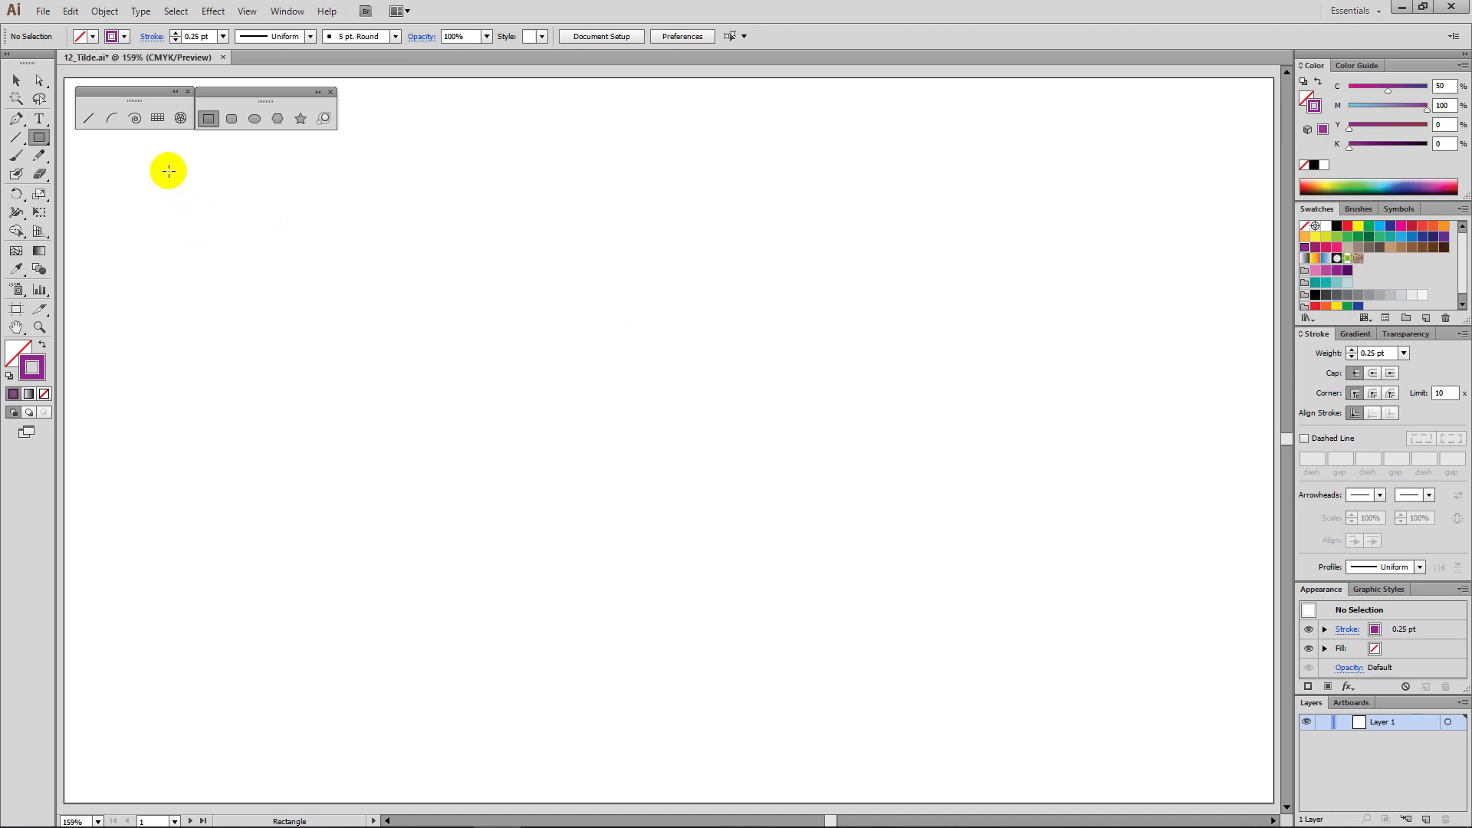
# Spray a burst of 0.25 pt purple line segments from one point in the upper-left, then deselect.
pyautogui.click(88, 120)
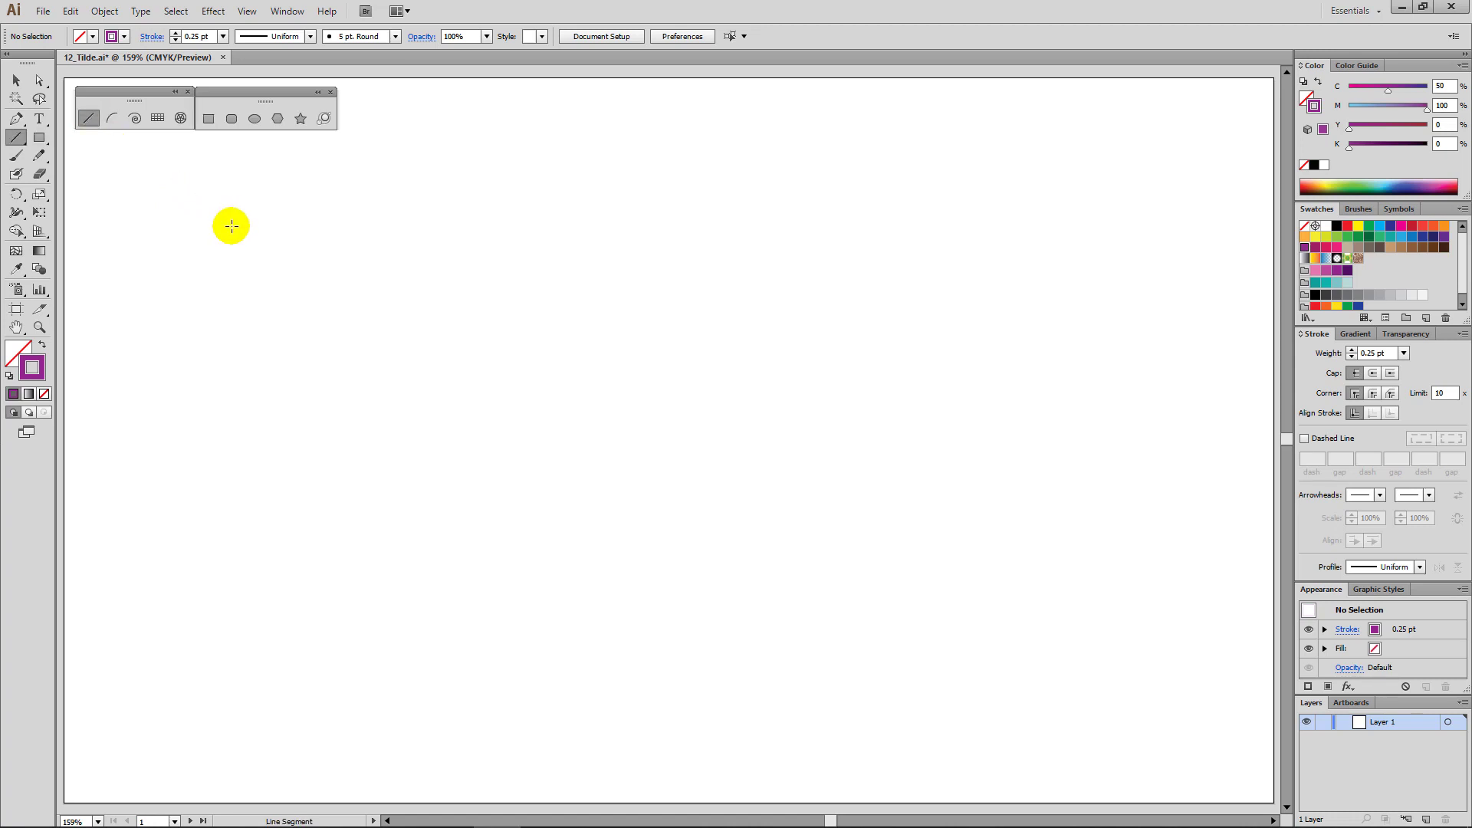
pyautogui.moveTo(238, 240)
pyautogui.mouseDown()
pyautogui.moveTo(345, 257)
pyautogui.moveTo(317, 253)
pyautogui.moveTo(316, 233)
pyautogui.moveTo(305, 277)
pyautogui.moveTo(325, 220)
pyautogui.moveTo(296, 299)
pyautogui.moveTo(180, 332)
pyautogui.moveTo(210, 197)
pyautogui.moveTo(428, 279)
pyautogui.moveTo(151, 404)
pyautogui.moveTo(121, 273)
pyautogui.moveTo(145, 171)
pyautogui.moveTo(381, 190)
pyautogui.moveTo(335, 345)
pyautogui.moveTo(181, 378)
pyautogui.mouseUp()
pyautogui.press('~')
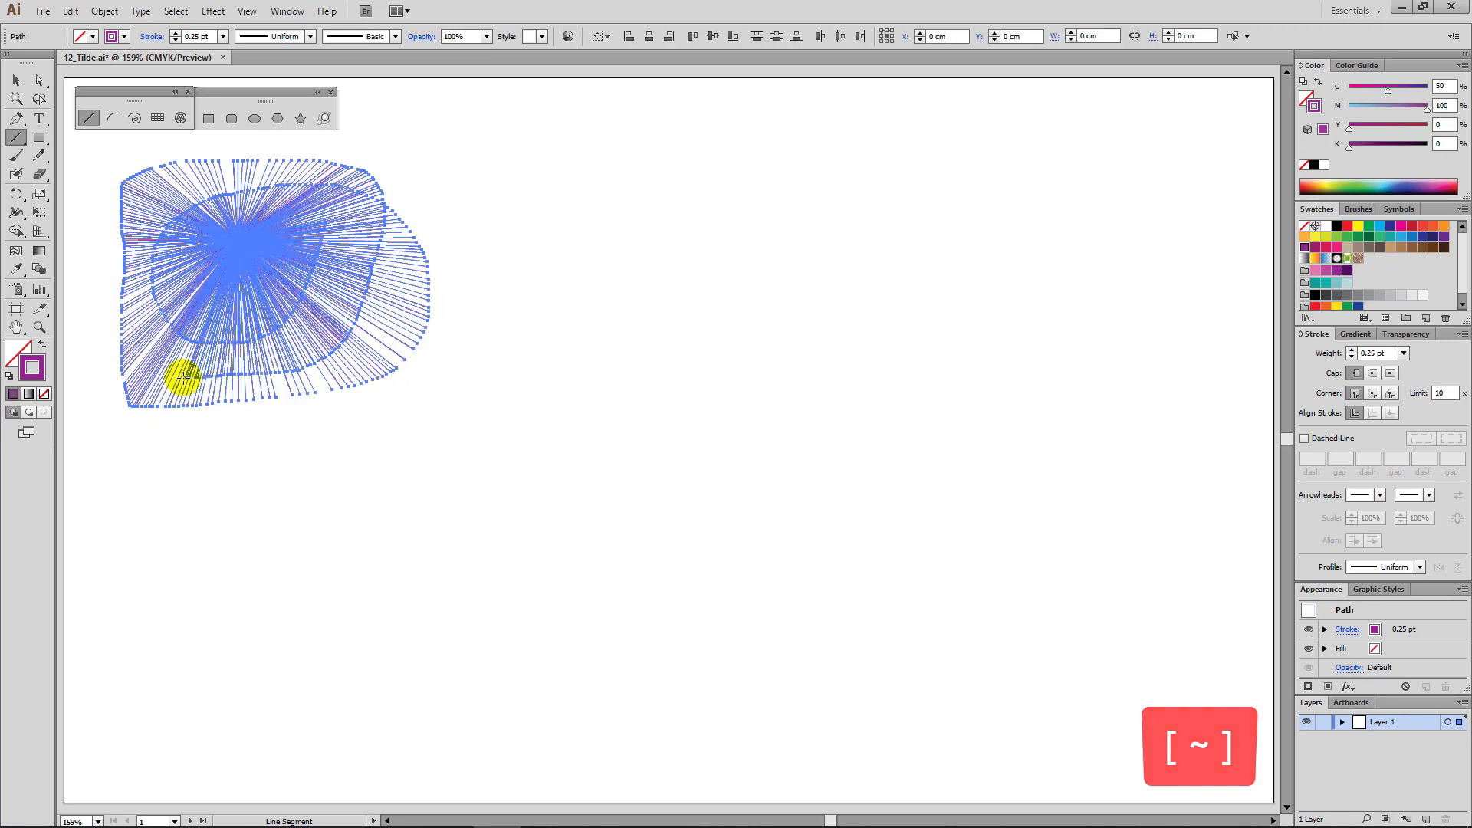
pyautogui.keyDown('ctrl'); pyautogui.click(365, 450); pyautogui.keyUp('ctrl')
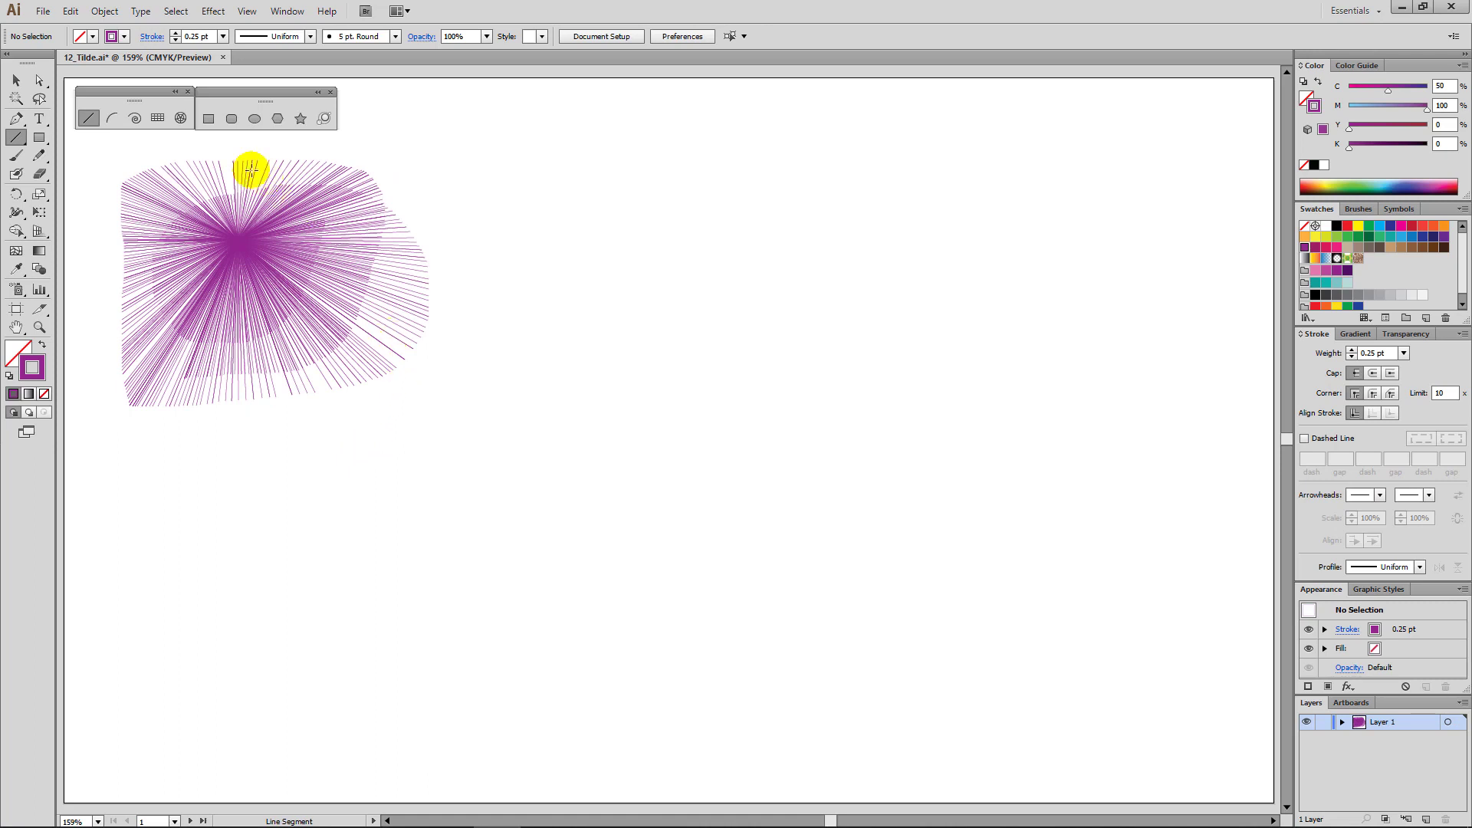
# Sweep out a dense fan of purple arcs right of the line rosette, then deselect.
pyautogui.click(114, 120)
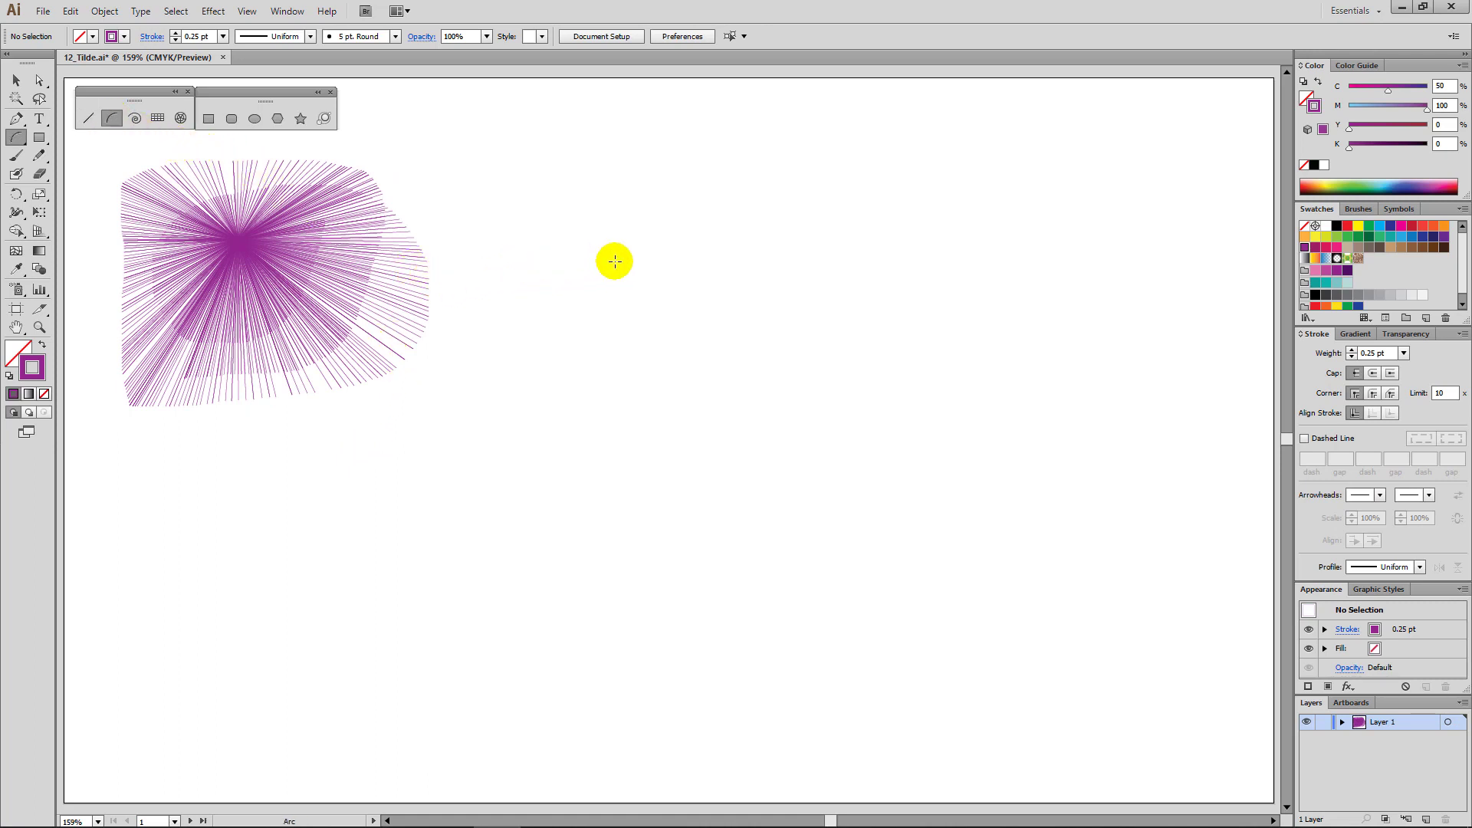
pyautogui.moveTo(591, 264); pyautogui.dragTo(653, 371)
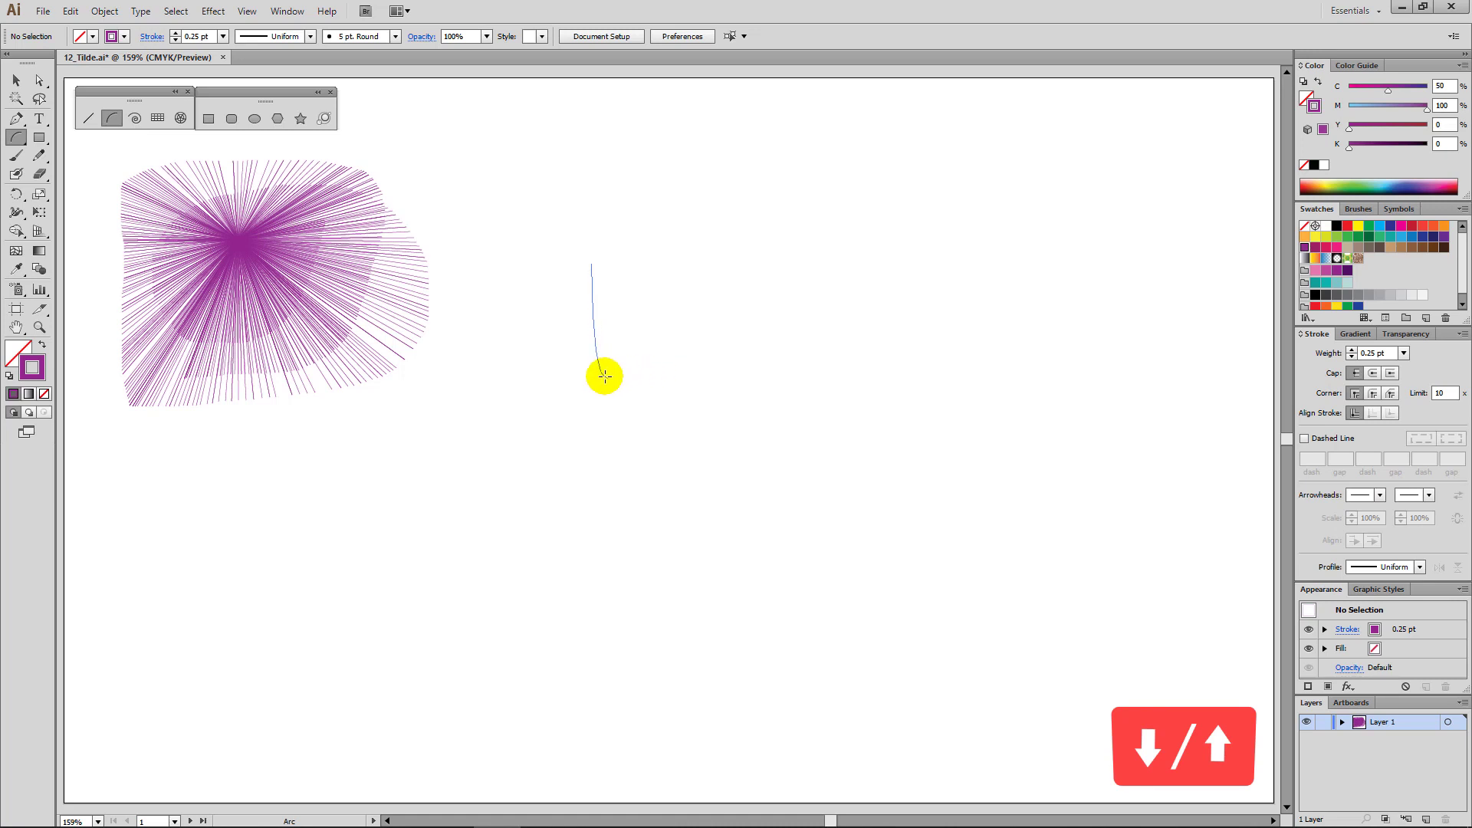
pyautogui.moveTo(652, 373); pyautogui.dragTo(526, 378)
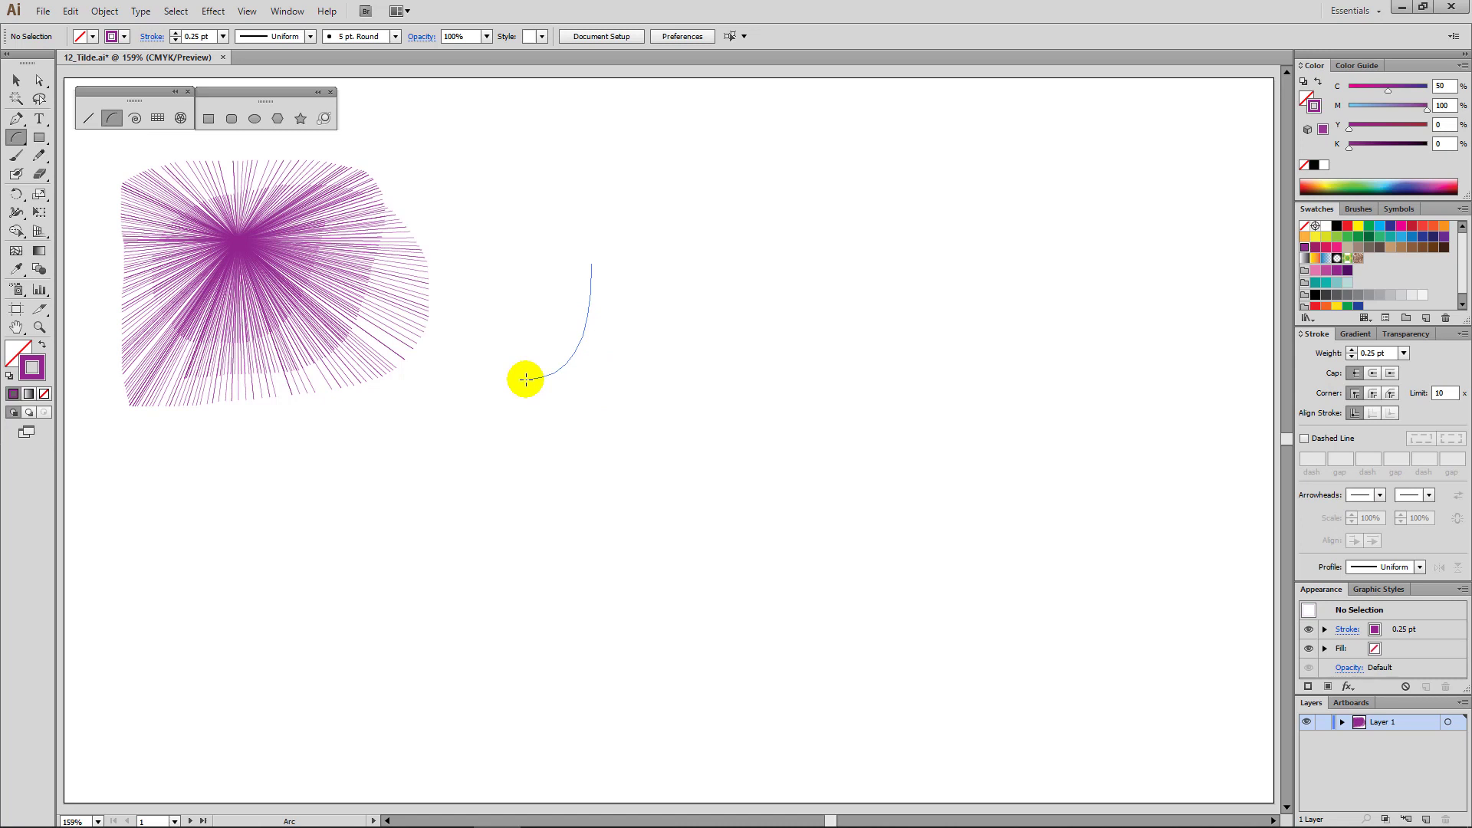
pyautogui.press('~')
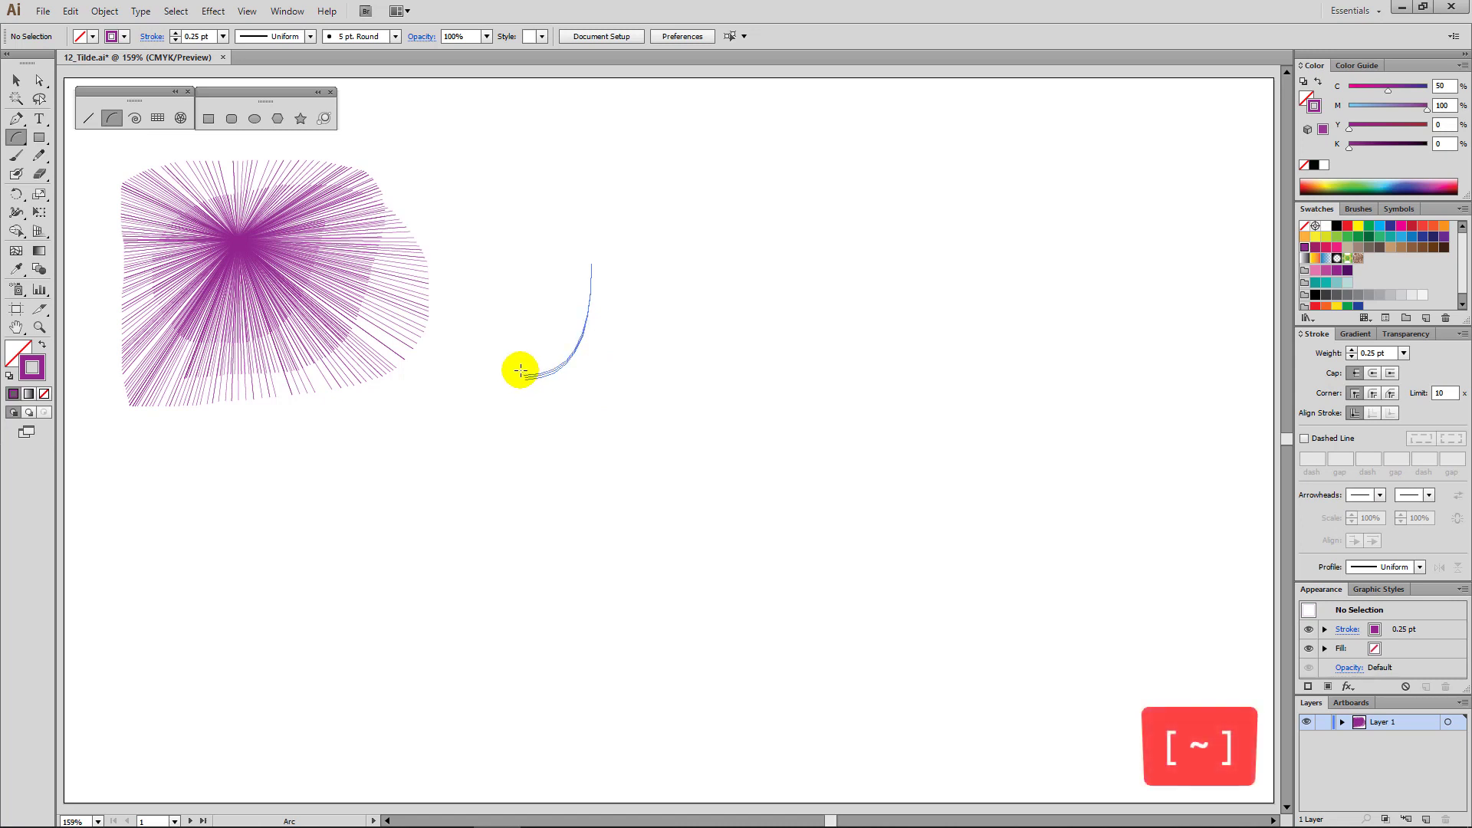
pyautogui.moveTo(526, 379)
pyautogui.mouseDown()
pyautogui.moveTo(492, 286)
pyautogui.moveTo(562, 181)
pyautogui.moveTo(756, 223)
pyautogui.moveTo(743, 388)
pyautogui.moveTo(510, 431)
pyautogui.moveTo(407, 237)
pyautogui.moveTo(612, 128)
pyautogui.moveTo(519, 391)
pyautogui.moveTo(443, 237)
pyautogui.moveTo(444, 319)
pyautogui.mouseUp()
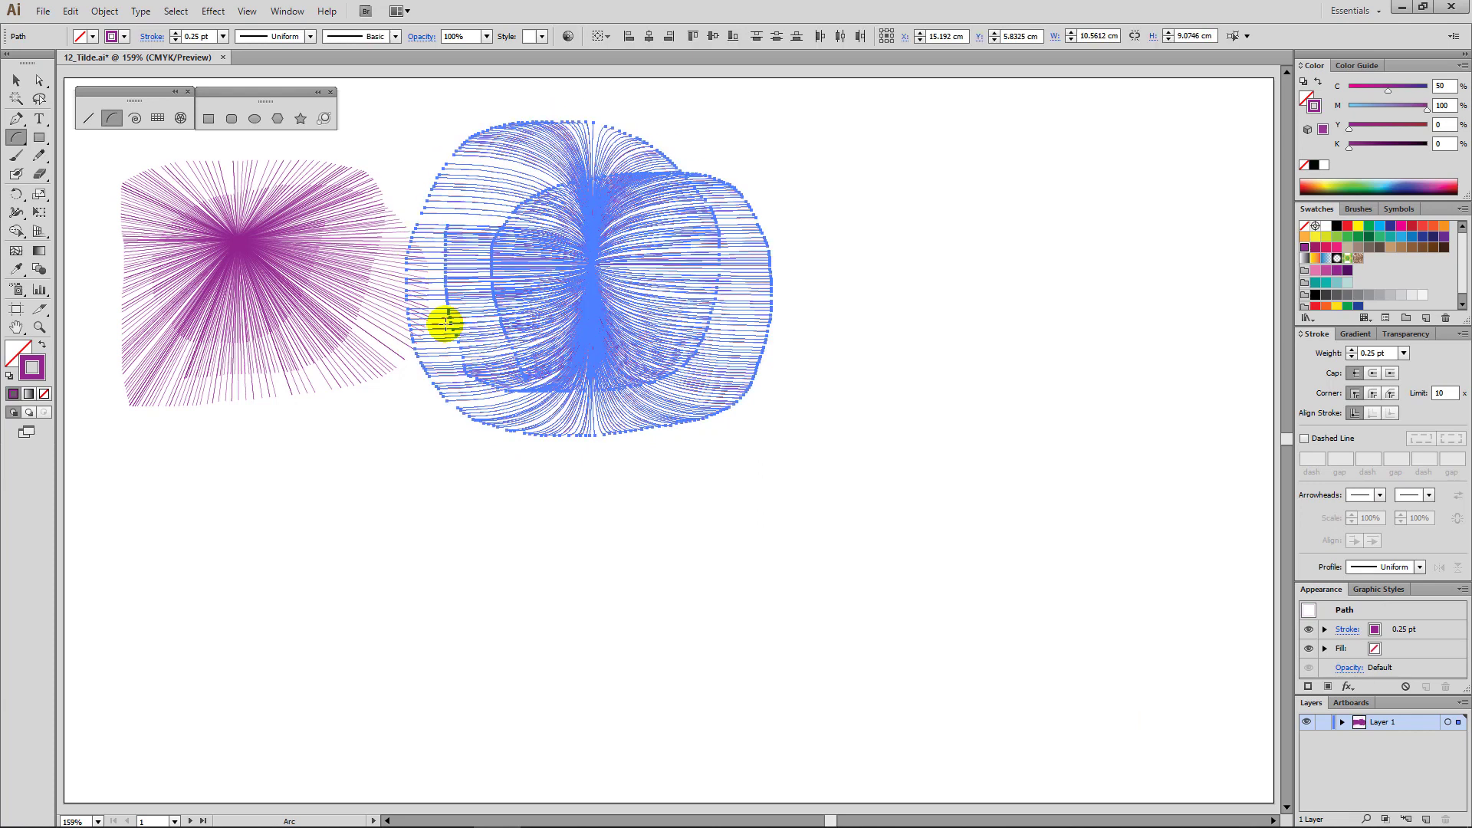
pyautogui.keyDown('ctrl'); pyautogui.click(381, 414); pyautogui.keyUp('ctrl')
# Sweep many stacked purple spirals into a swirl below-right of the arcs.
pyautogui.click(135, 119)
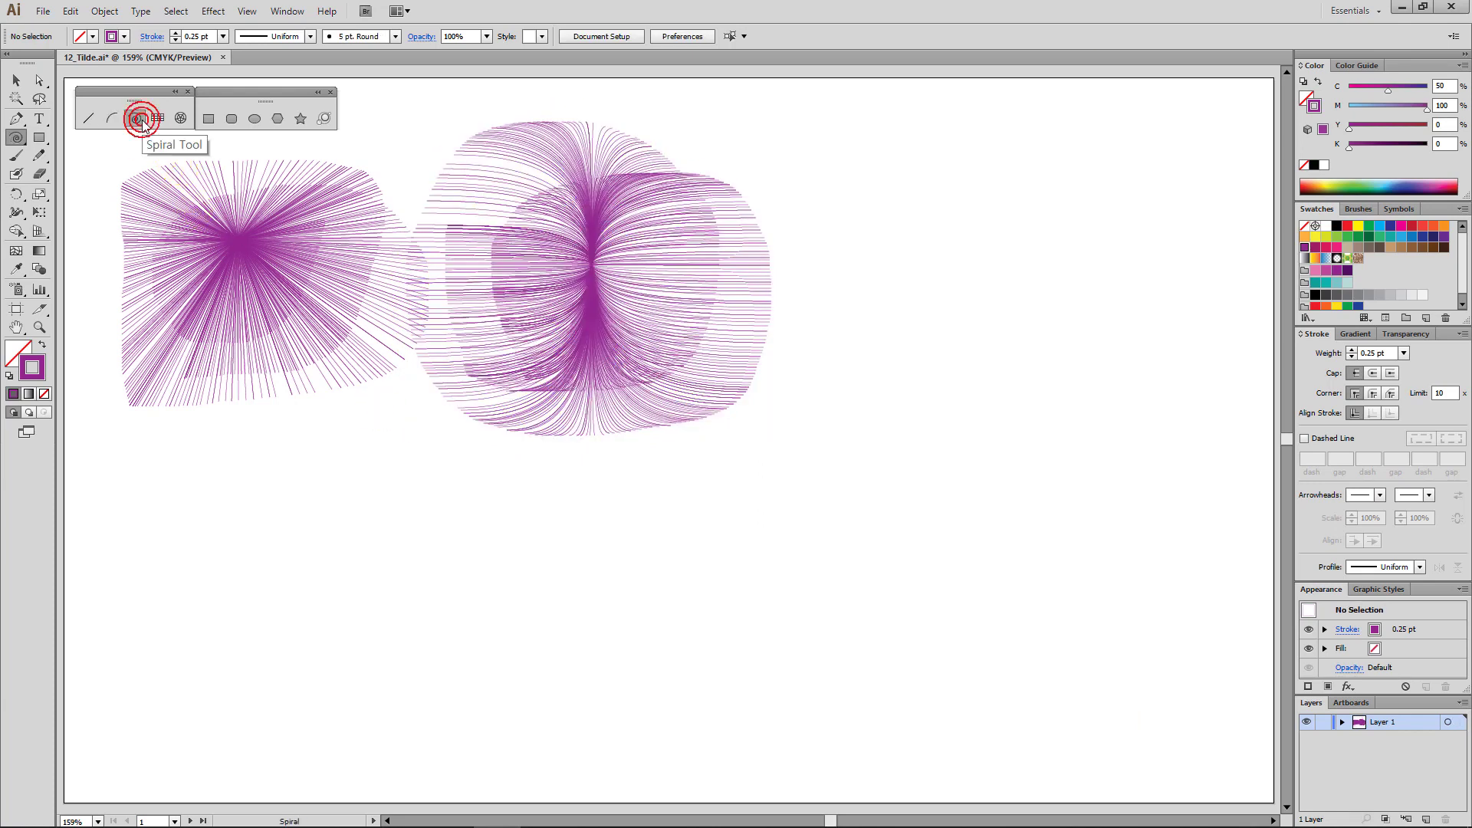
pyautogui.moveTo(857, 424)
pyautogui.mouseDown()
pyautogui.moveTo(910, 473)
pyautogui.moveTo(936, 453)
pyautogui.mouseUp()
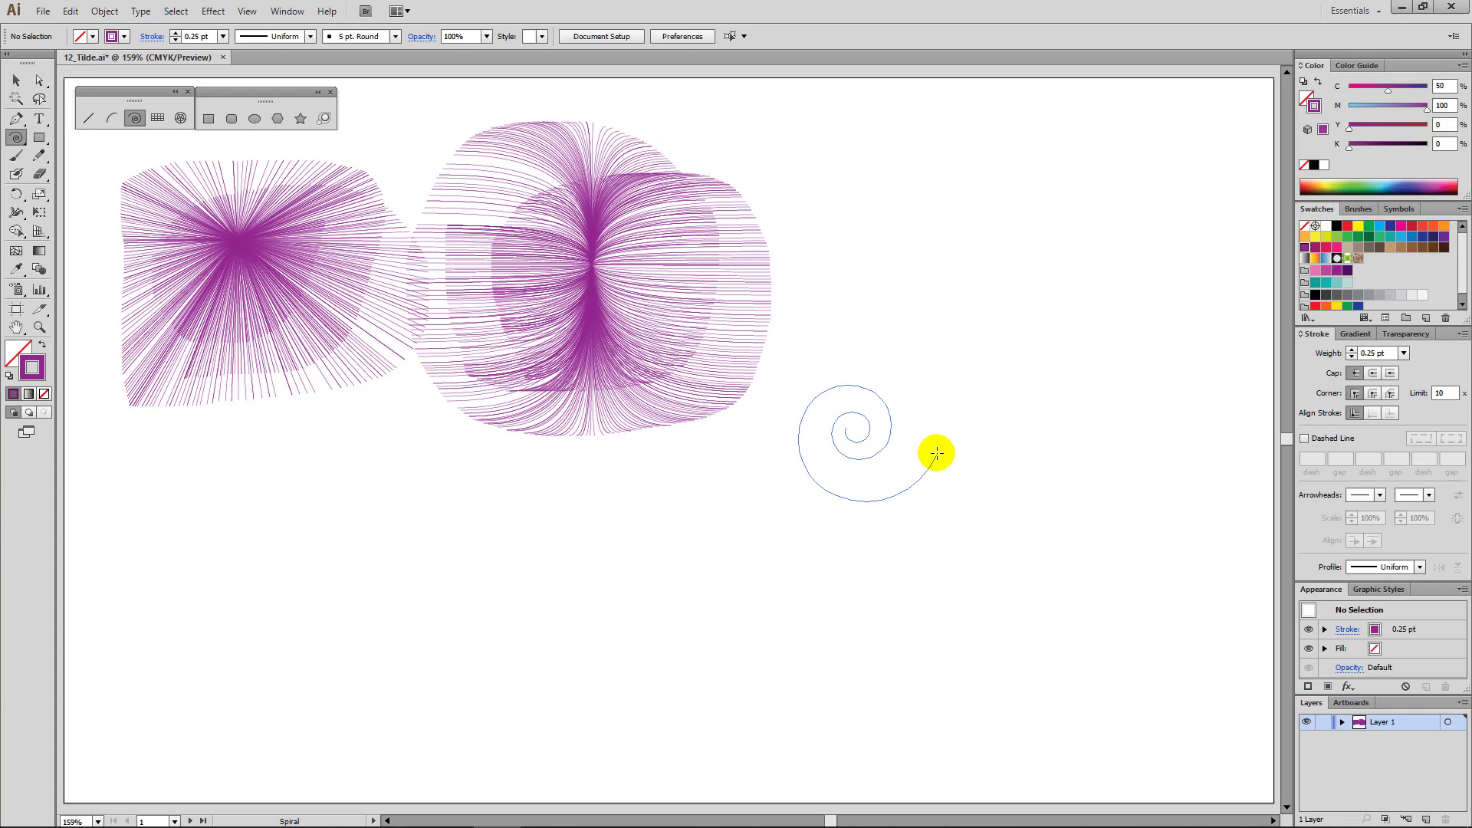
pyautogui.press('~')
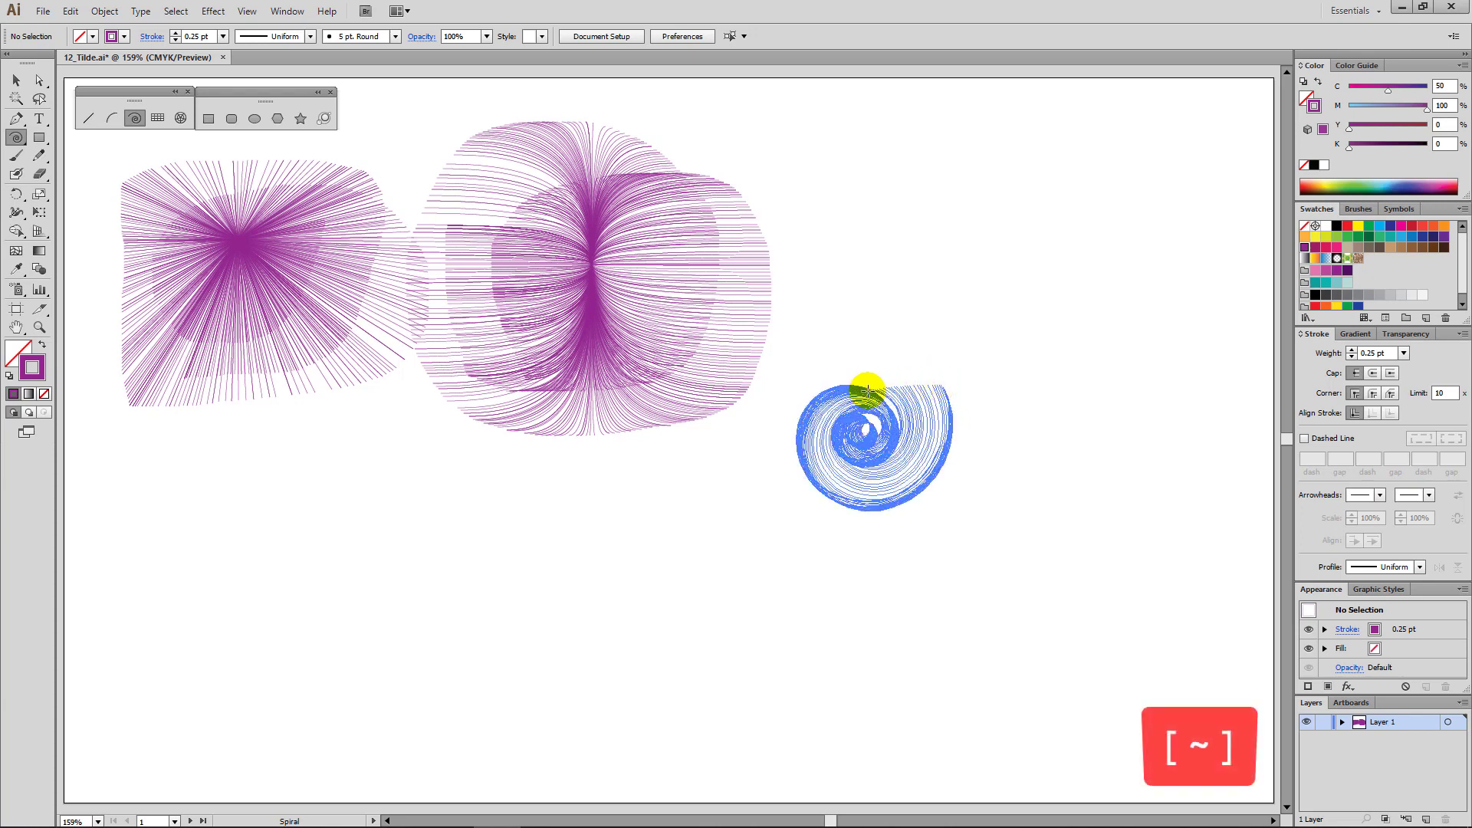
pyautogui.moveTo(936, 453)
pyautogui.mouseDown()
pyautogui.moveTo(803, 420)
pyautogui.moveTo(821, 493)
pyautogui.moveTo(933, 529)
pyautogui.moveTo(999, 417)
pyautogui.moveTo(964, 290)
pyautogui.mouseUp()
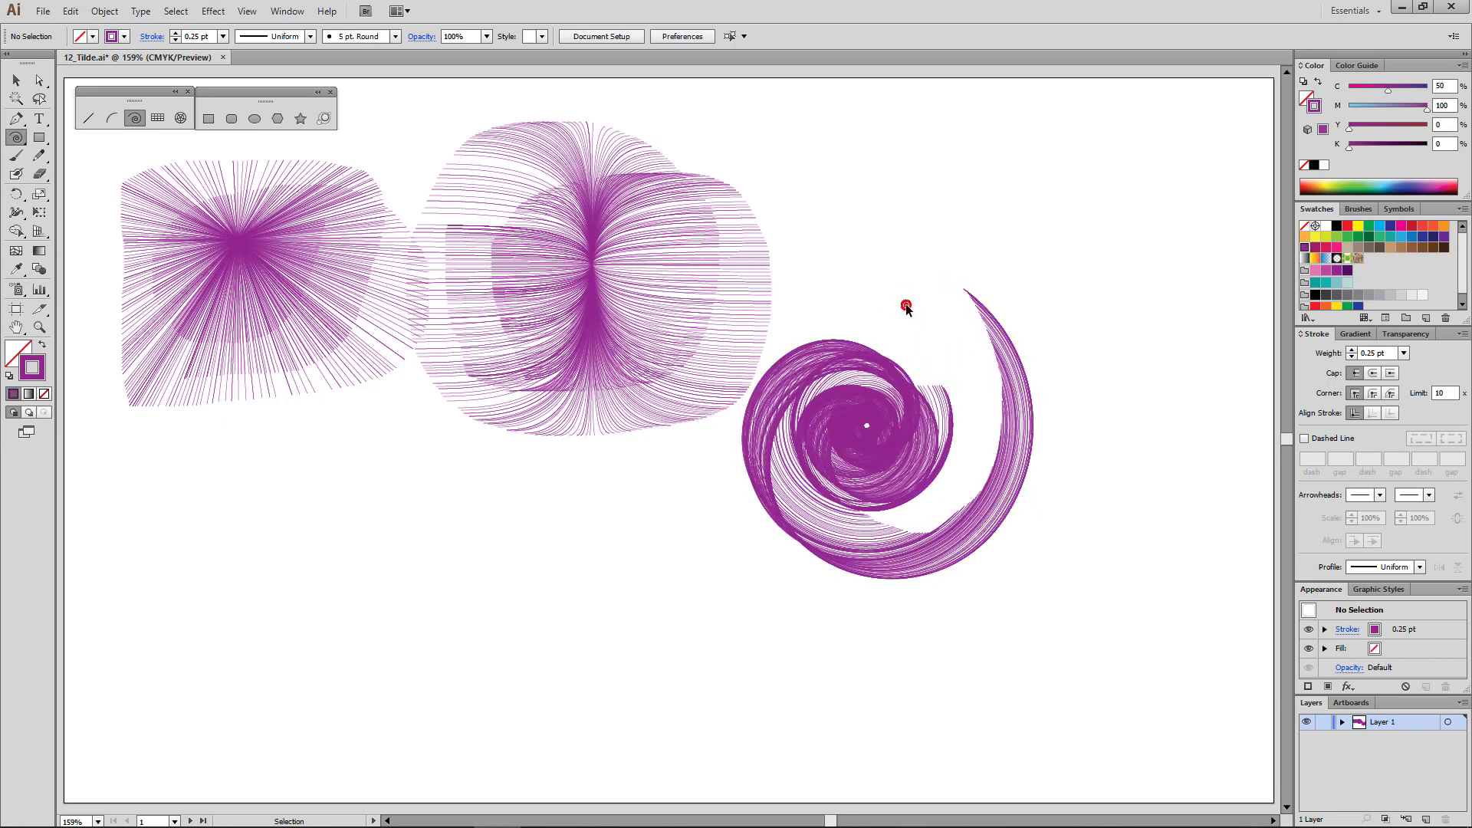
pyautogui.click(155, 119)
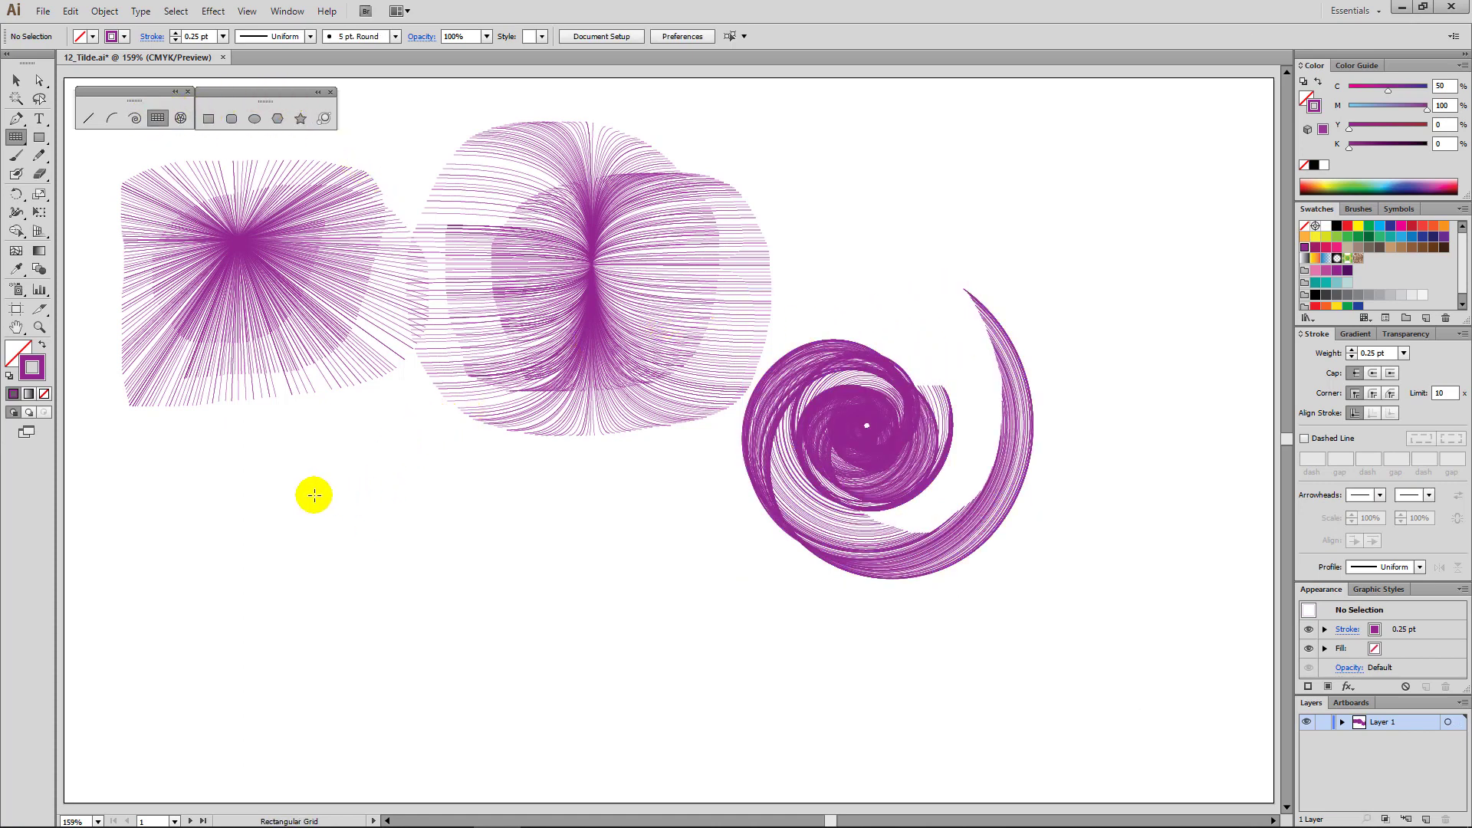
# Trail many purple rectangular grid copies across the lower left, then deselect.
pyautogui.moveTo(272, 502); pyautogui.dragTo(464, 577)
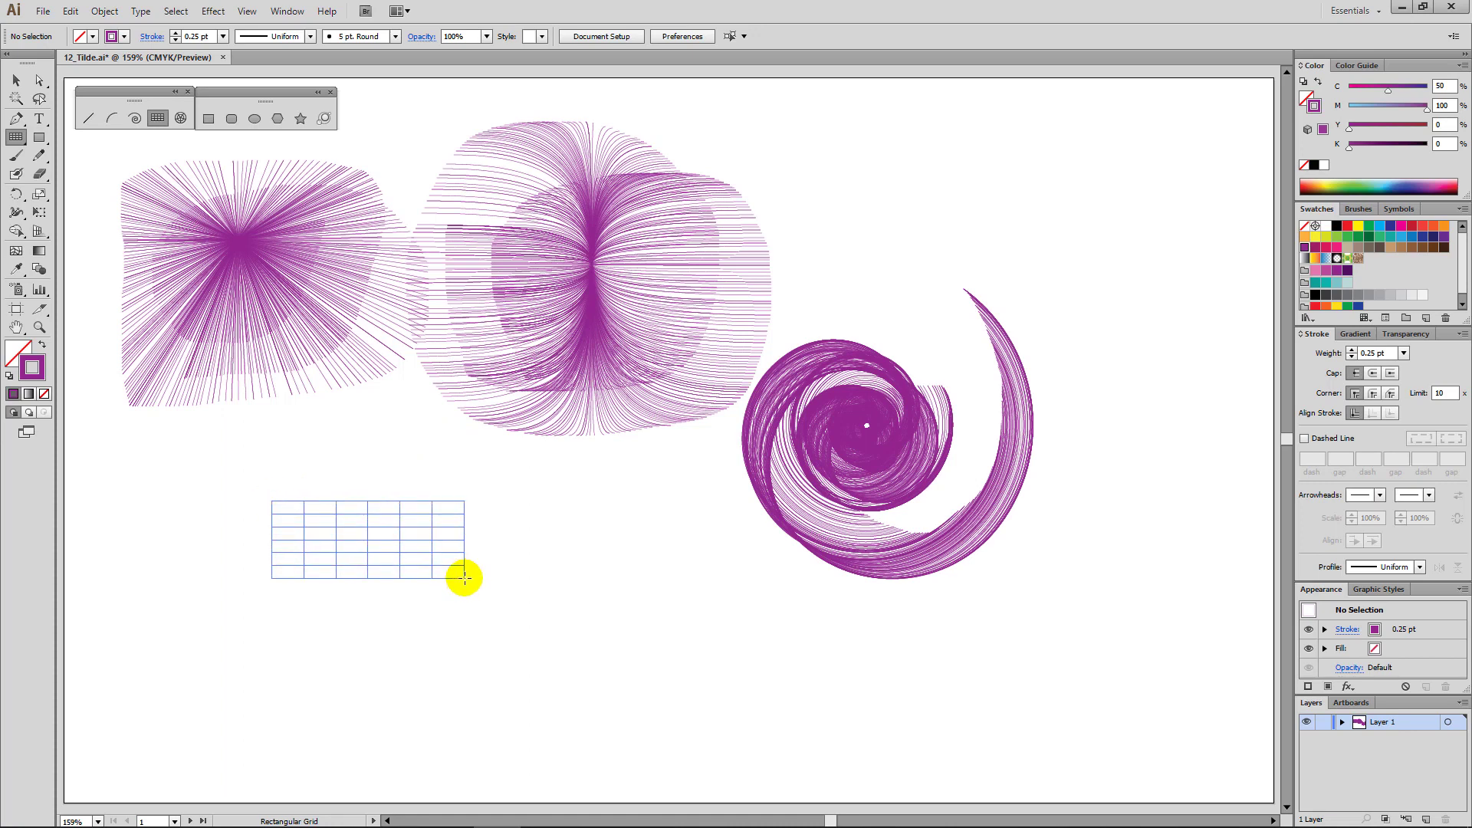
pyautogui.moveTo(464, 577); pyautogui.dragTo(464, 577)
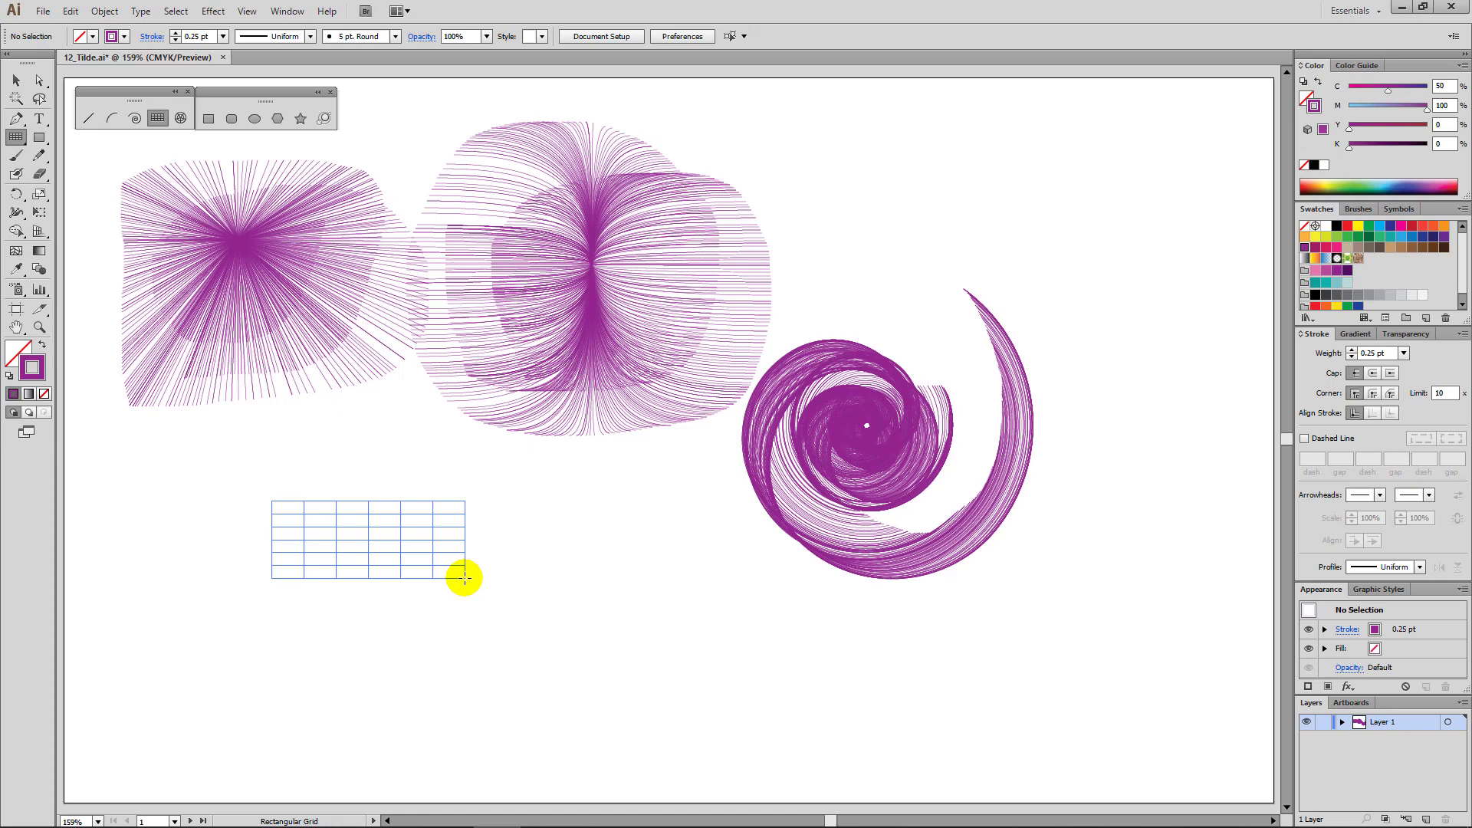
pyautogui.press('~')
pyautogui.moveTo(464, 577)
pyautogui.mouseDown()
pyautogui.moveTo(701, 473)
pyautogui.moveTo(721, 701)
pyautogui.mouseUp()
pyautogui.hotkey('ctrl', 'shift', 'a')
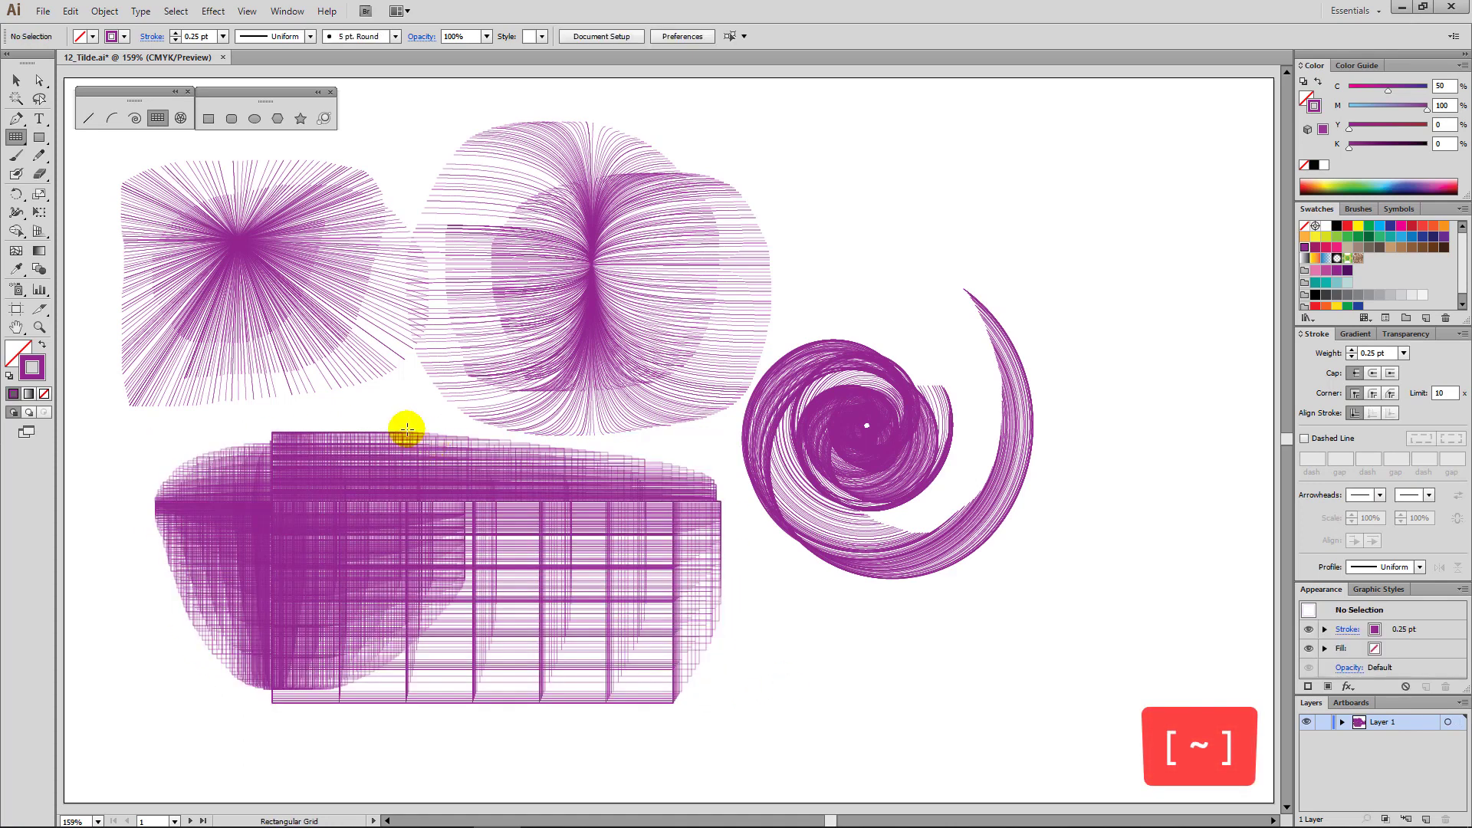
# Sweep a trail of purple polar grid copies down the right side.
pyautogui.click(182, 119)
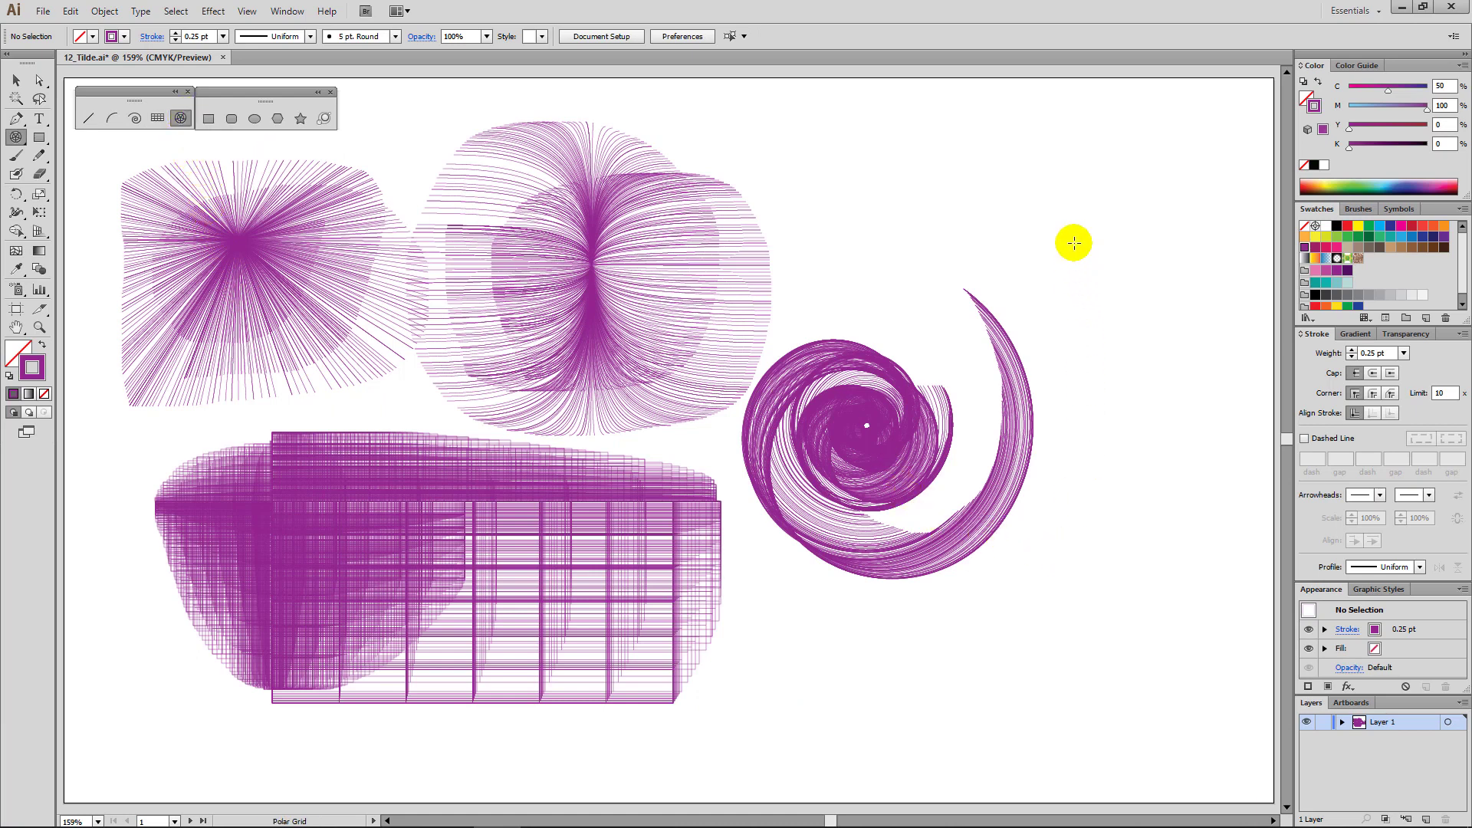
pyautogui.moveTo(1073, 243)
pyautogui.mouseDown()
pyautogui.moveTo(1200, 306)
pyautogui.moveTo(1202, 363)
pyautogui.mouseUp()
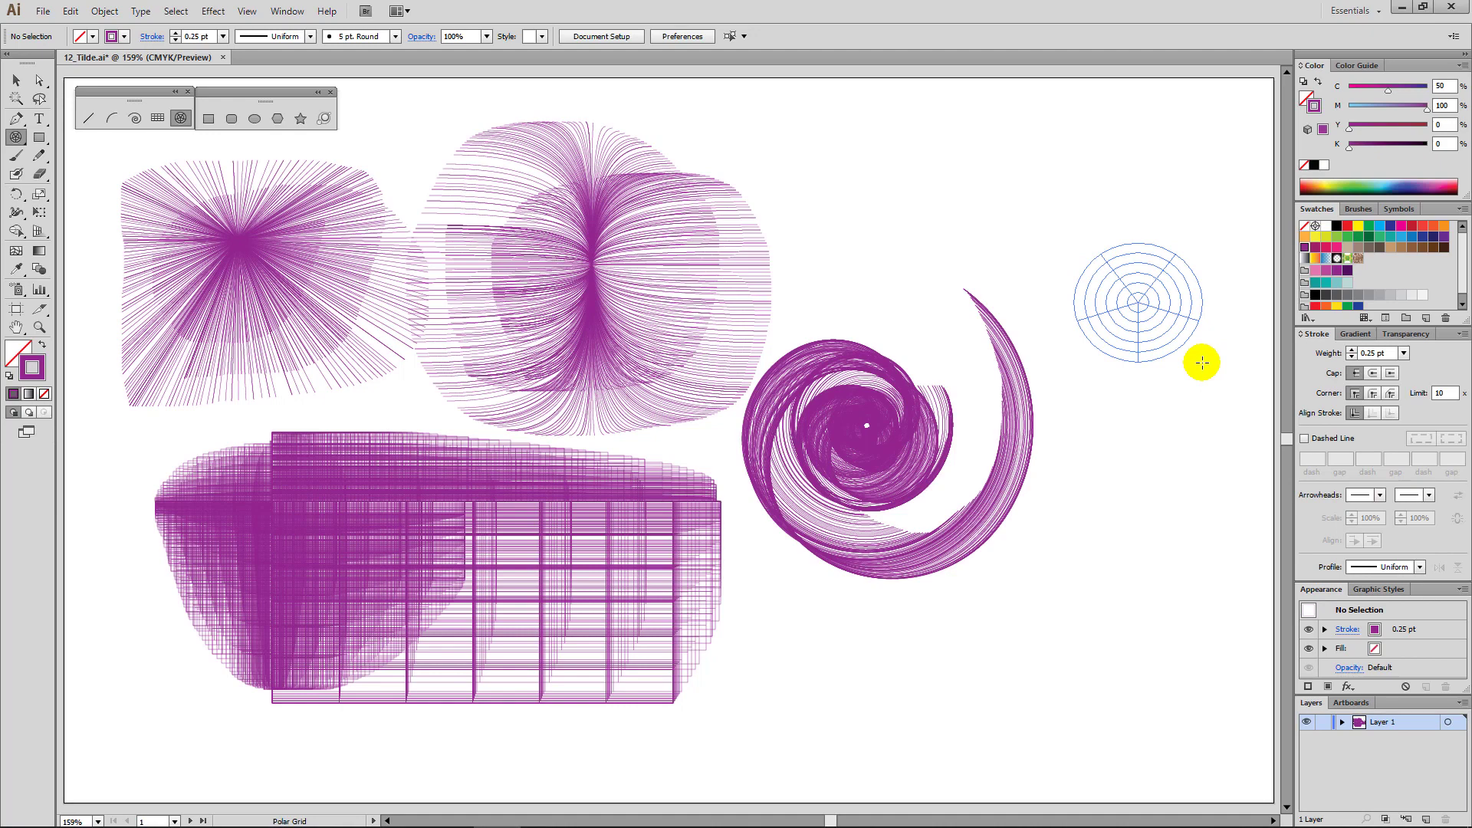
pyautogui.press('`')
pyautogui.moveTo(1202, 362)
pyautogui.mouseDown()
pyautogui.moveTo(1112, 169)
pyautogui.moveTo(1209, 440)
pyautogui.moveTo(739, 526)
pyautogui.moveTo(453, 401)
pyautogui.moveTo(610, 632)
pyautogui.moveTo(959, 647)
pyautogui.moveTo(1051, 677)
pyautogui.mouseUp()
# Deselect the polar grids and pan down to the empty second artboard.
pyautogui.keyDown('ctrl'); pyautogui.click(1050, 682); pyautogui.keyUp('ctrl')
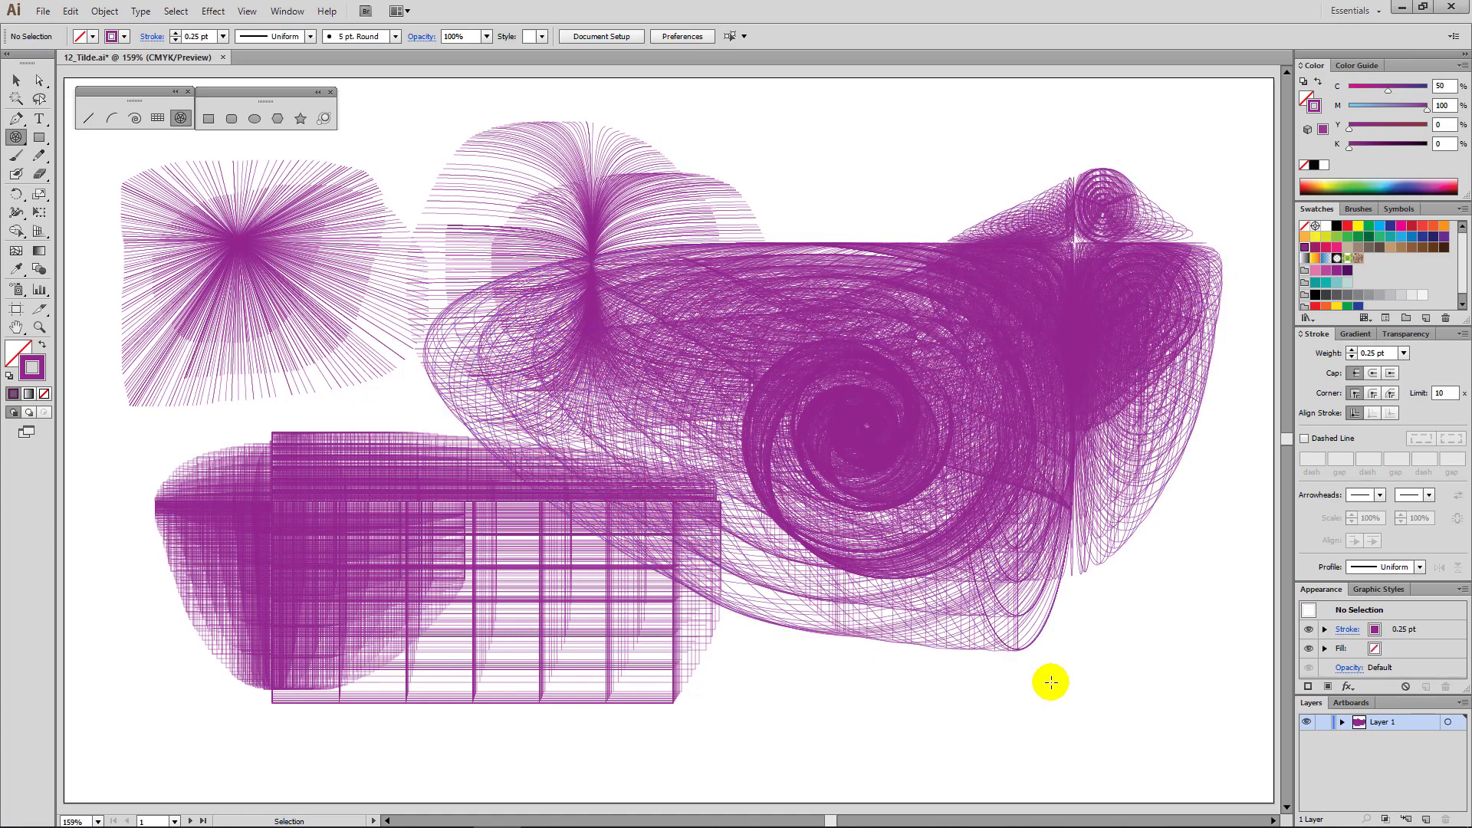
pyautogui.moveTo(897, 699)
pyautogui.mouseDown()
pyautogui.moveTo(891, 427)
pyautogui.moveTo(884, 463)
pyautogui.mouseUp()
pyautogui.moveTo(863, 734)
pyautogui.mouseDown()
pyautogui.moveTo(861, 542)
pyautogui.moveTo(841, 414)
pyautogui.moveTo(835, 427)
pyautogui.mouseUp()
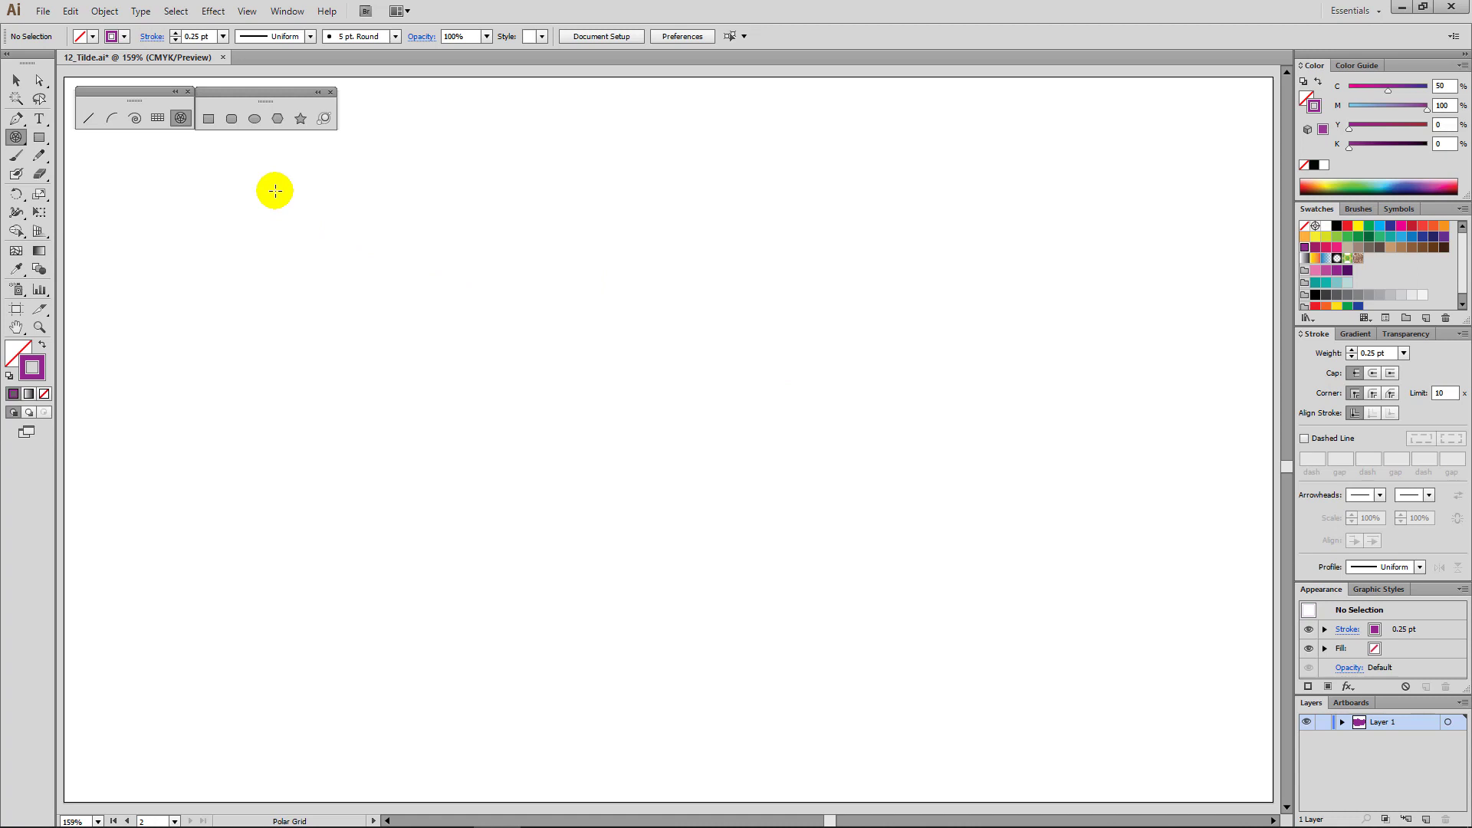
# Swirl a dense cluster of purple rectangles near the second artboard's top-left.
pyautogui.click(208, 119)
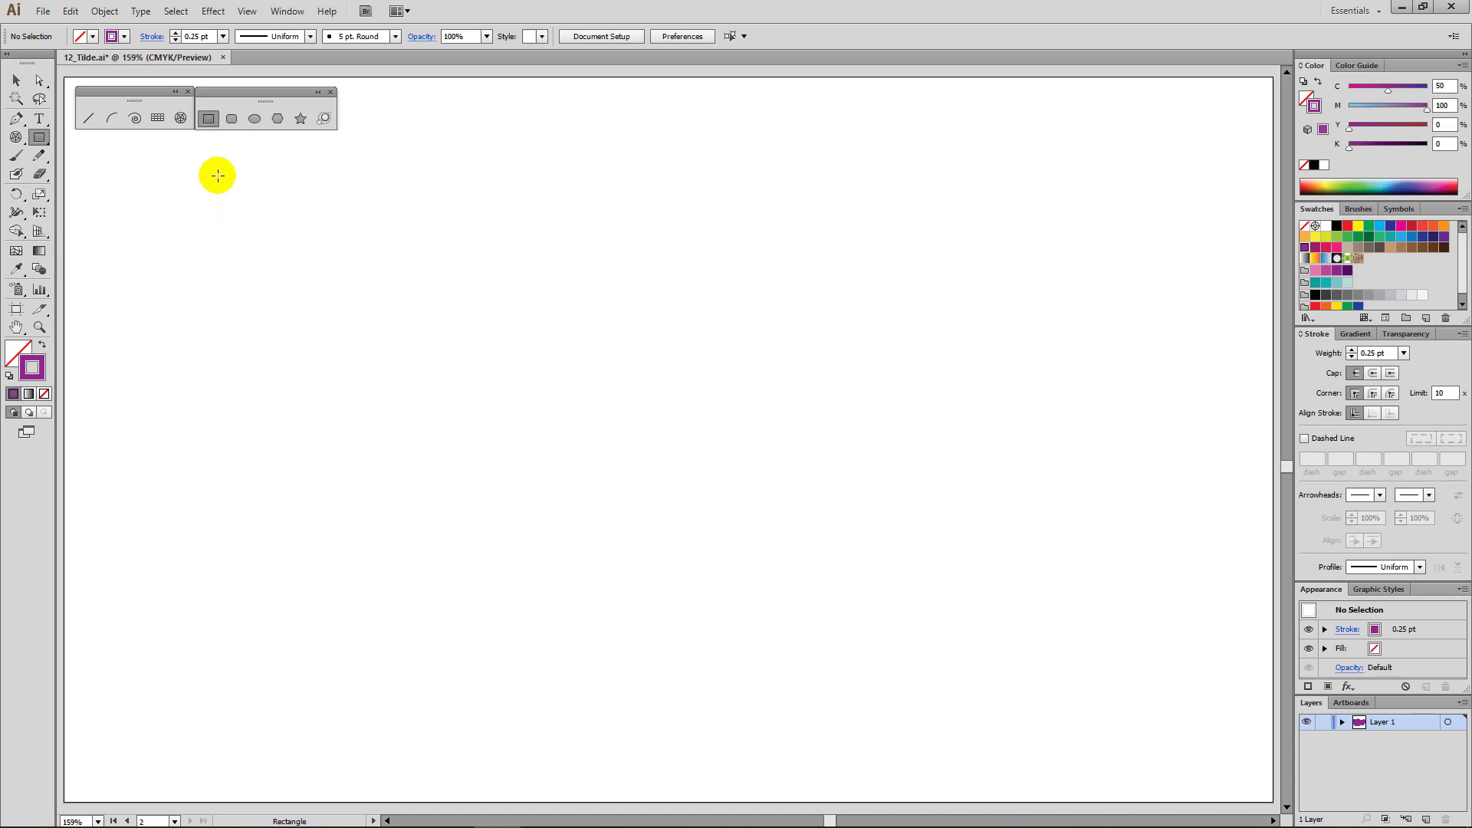
pyautogui.moveTo(260, 216); pyautogui.dragTo(289, 267)
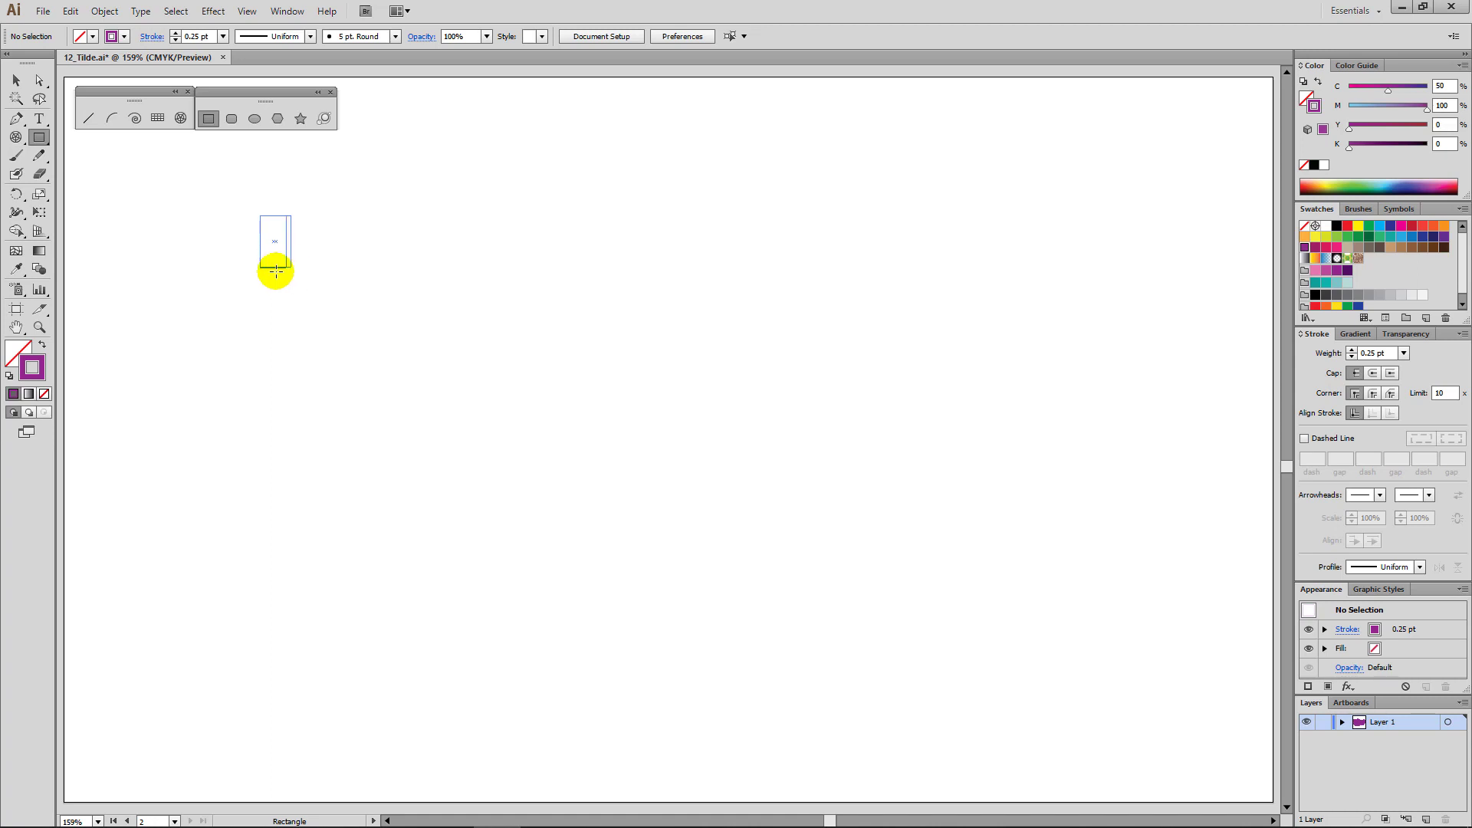
pyautogui.press('~')
pyautogui.moveTo(291, 266)
pyautogui.mouseDown()
pyautogui.moveTo(315, 258)
pyautogui.moveTo(194, 306)
pyautogui.moveTo(171, 191)
pyautogui.moveTo(312, 190)
pyautogui.moveTo(332, 318)
pyautogui.moveTo(371, 302)
pyautogui.mouseUp()
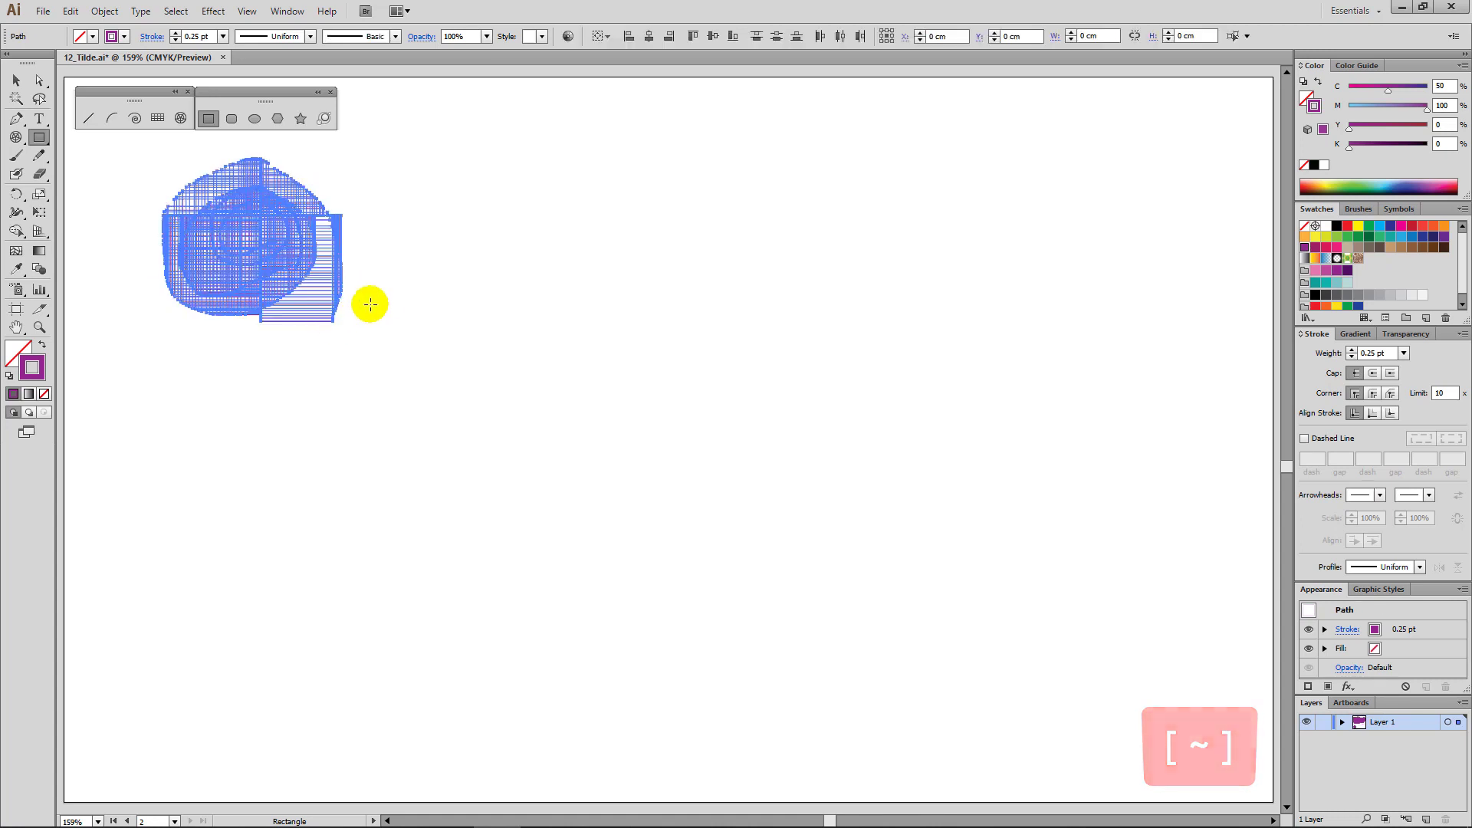
pyautogui.hotkey('ctrl', 'shift', 'a')
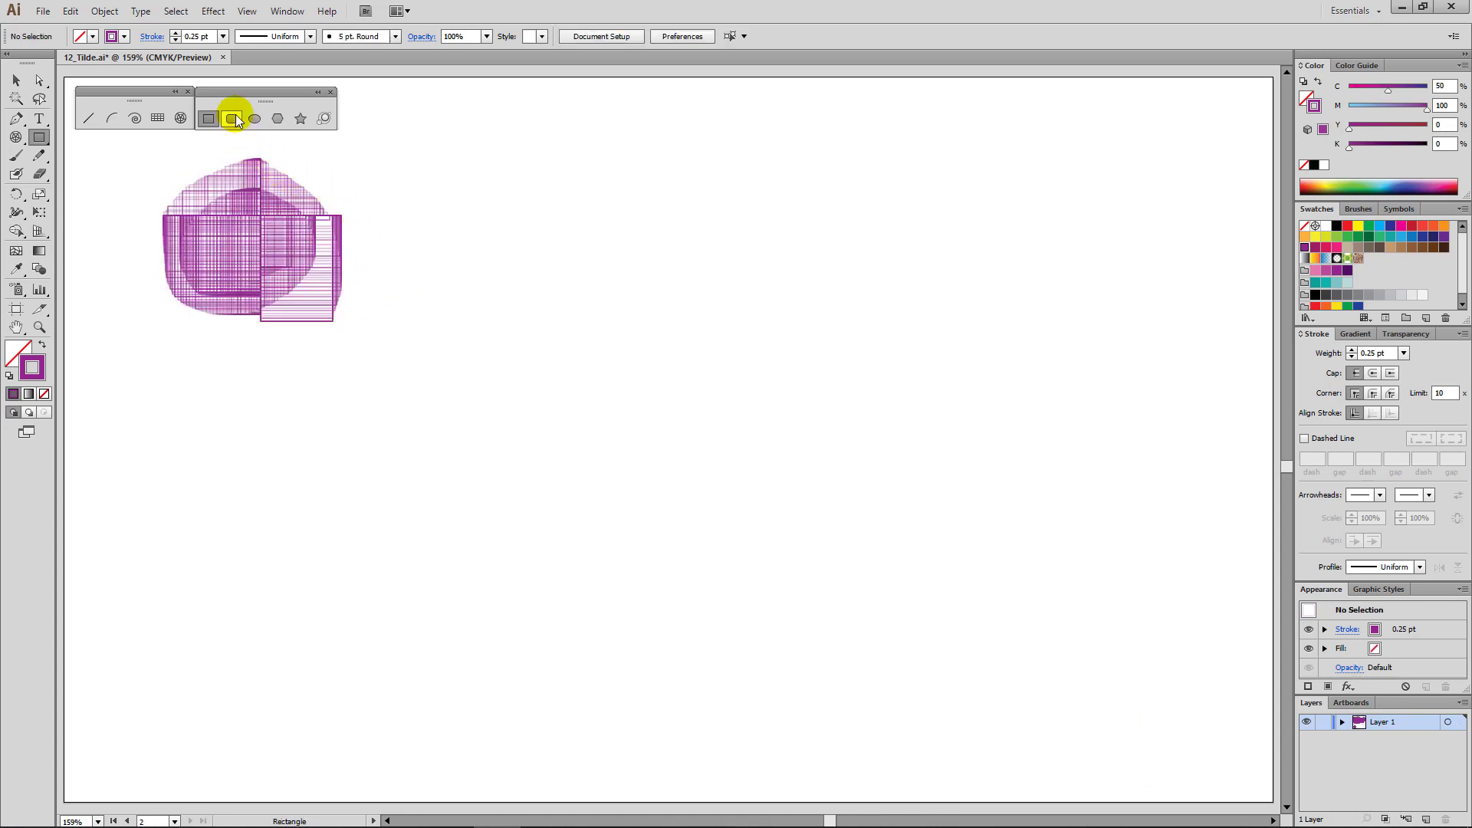
pyautogui.click(232, 119)
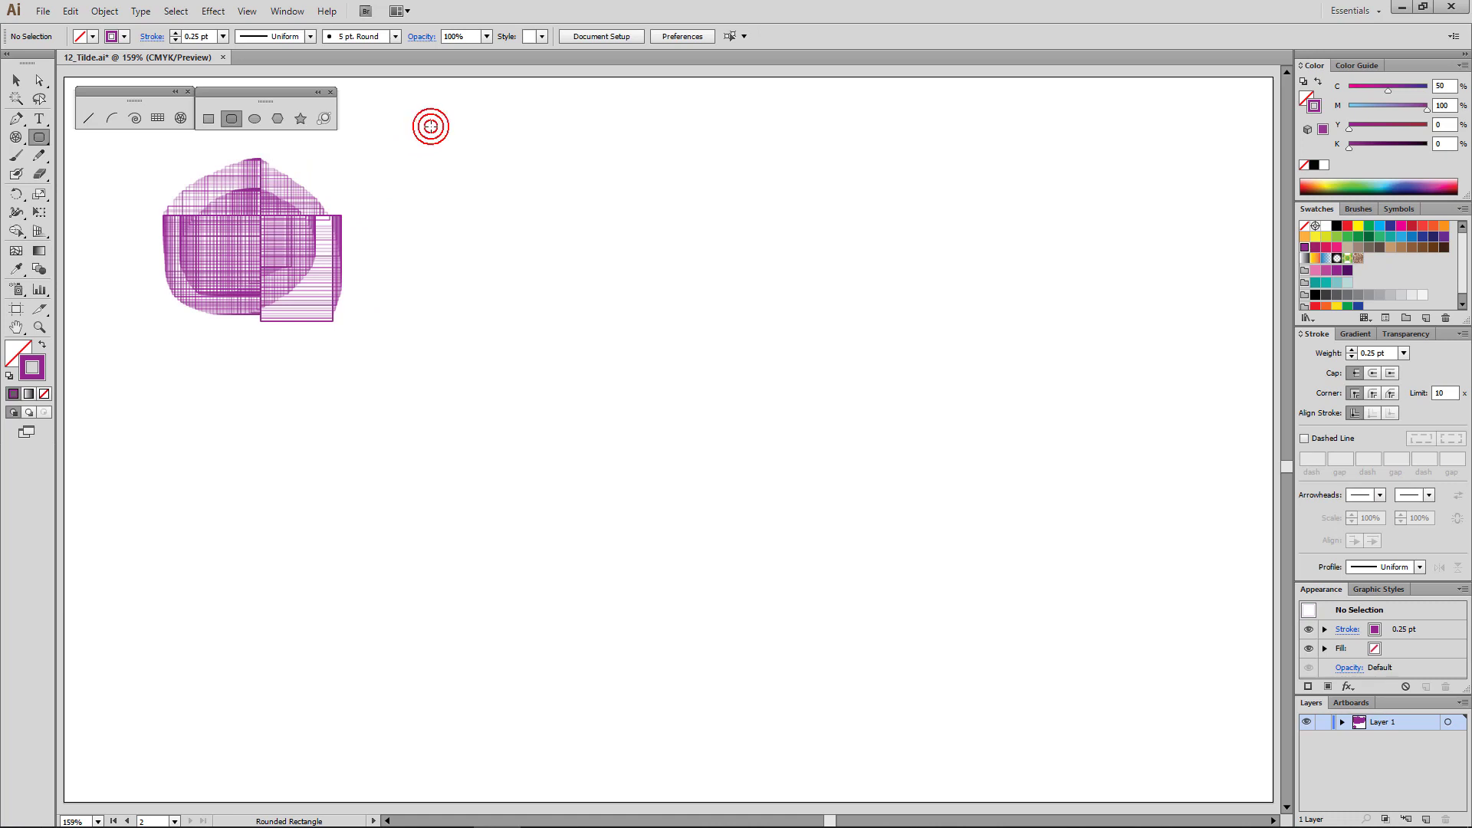
pyautogui.moveTo(431, 126); pyautogui.dragTo(535, 207)
# Trail very round-cornered purple rounded rectangles into a swirl right of the rectangles.
pyautogui.moveTo(536, 207); pyautogui.dragTo(543, 226)
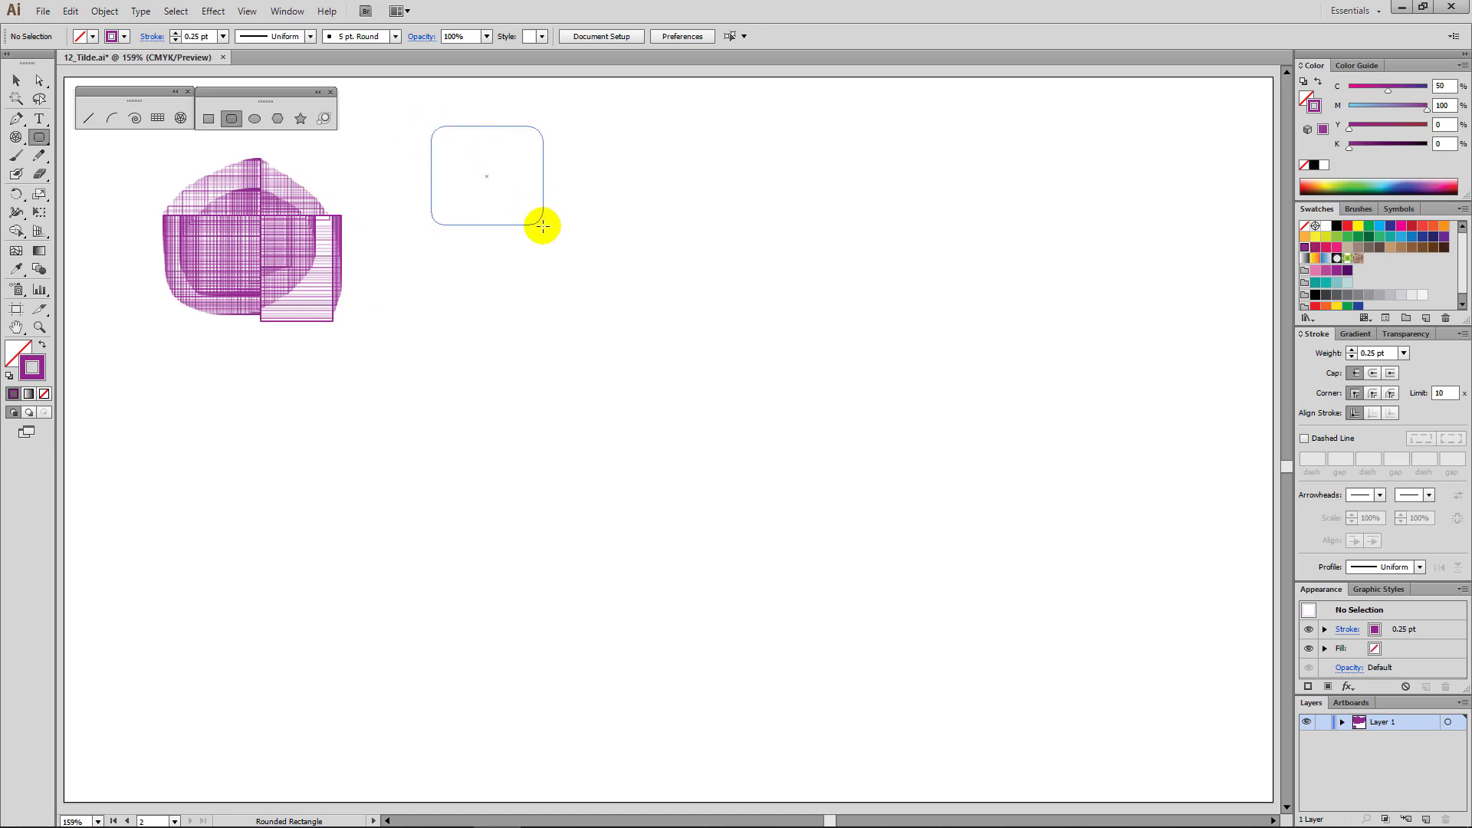
pyautogui.press('Up')
pyautogui.press('Up')
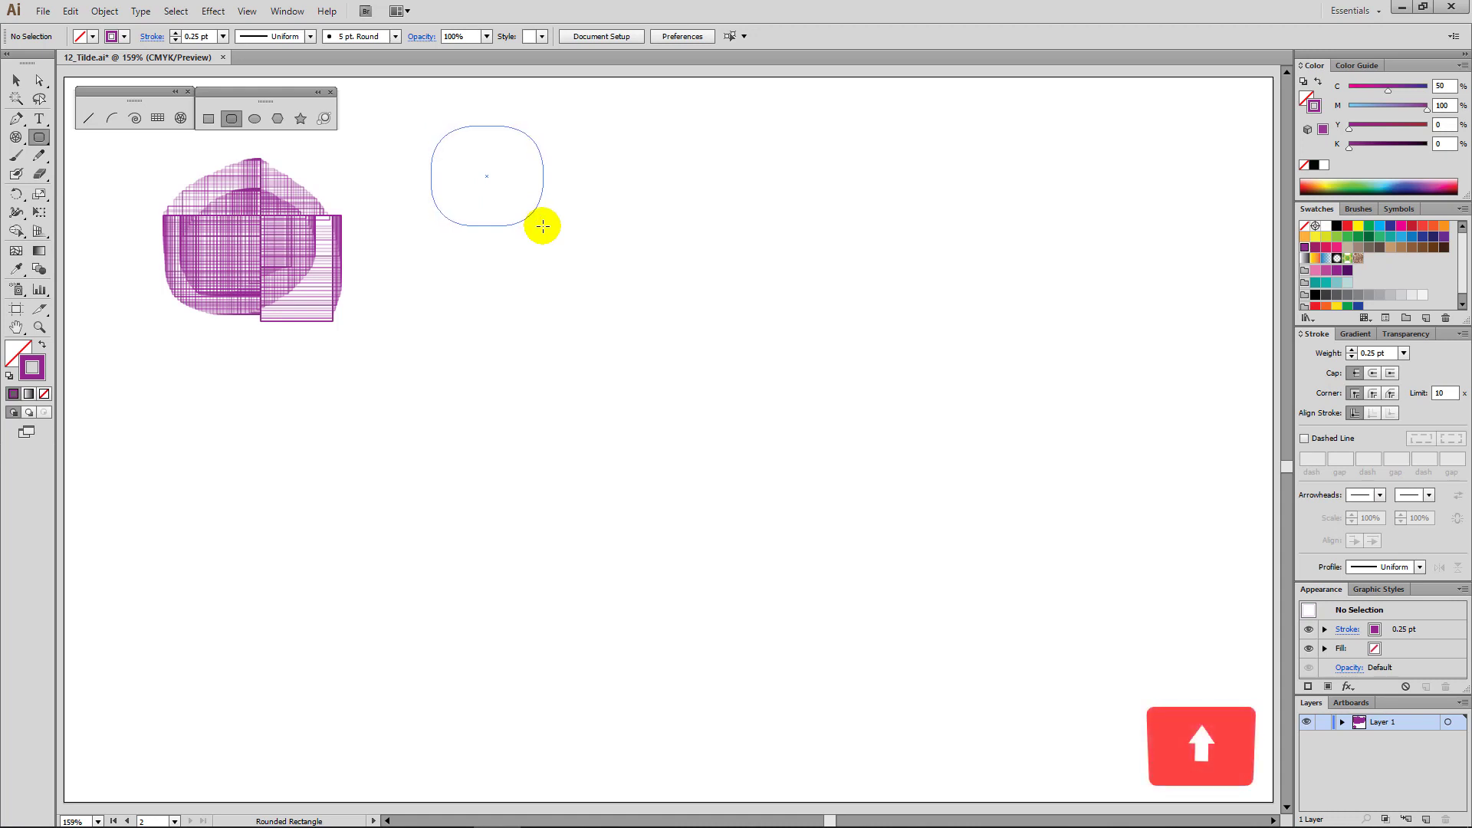
pyautogui.moveTo(543, 225)
pyautogui.mouseDown()
pyautogui.moveTo(529, 233)
pyautogui.moveTo(559, 253)
pyautogui.moveTo(450, 164)
pyautogui.moveTo(394, 197)
pyautogui.moveTo(382, 279)
pyautogui.moveTo(552, 289)
pyautogui.moveTo(479, 126)
pyautogui.moveTo(404, 115)
pyautogui.moveTo(305, 154)
pyautogui.moveTo(319, 279)
pyautogui.mouseUp()
pyautogui.press('~')
pyautogui.click(510, 329)
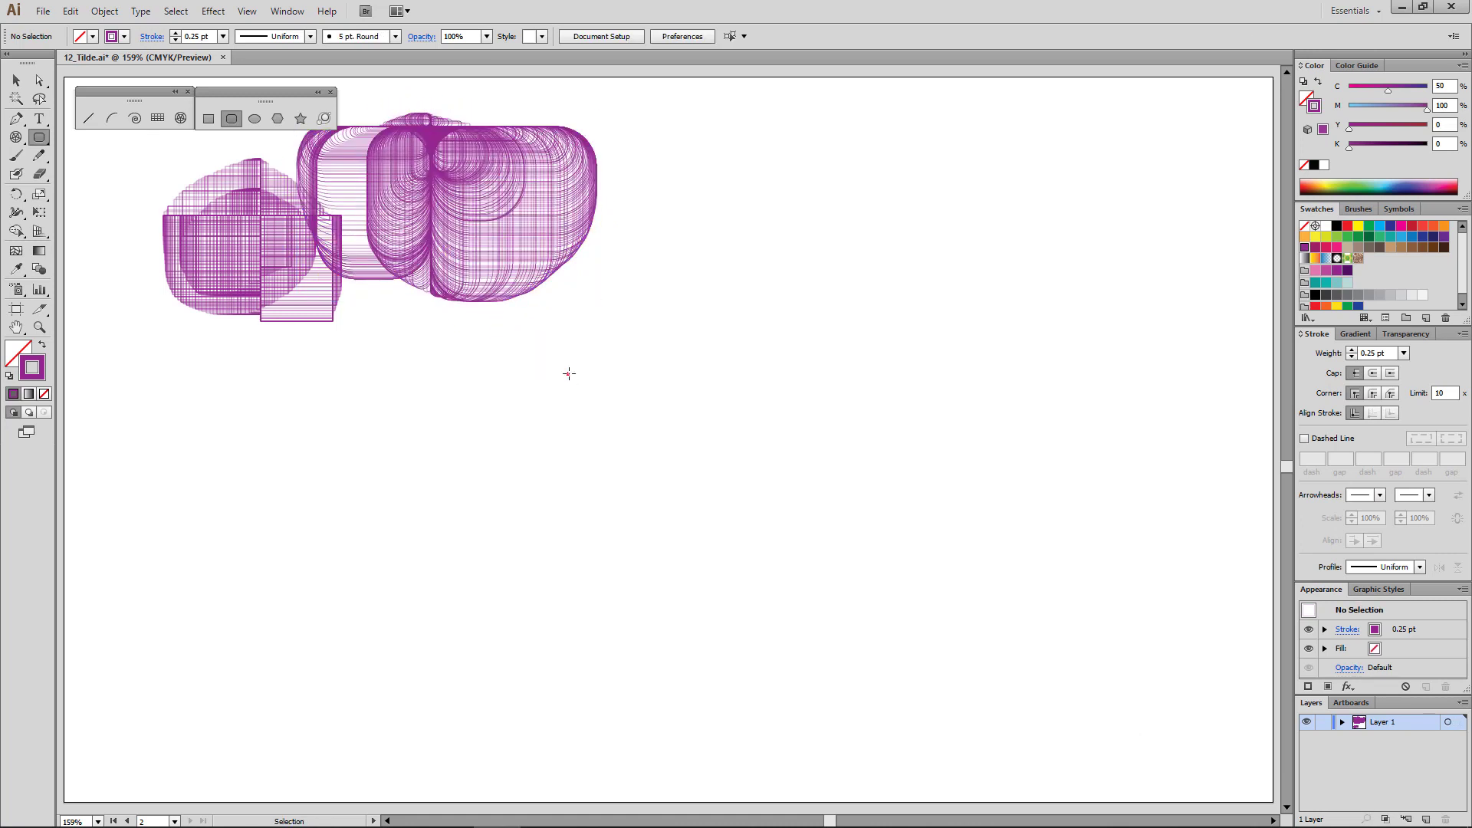
pyautogui.click(256, 119)
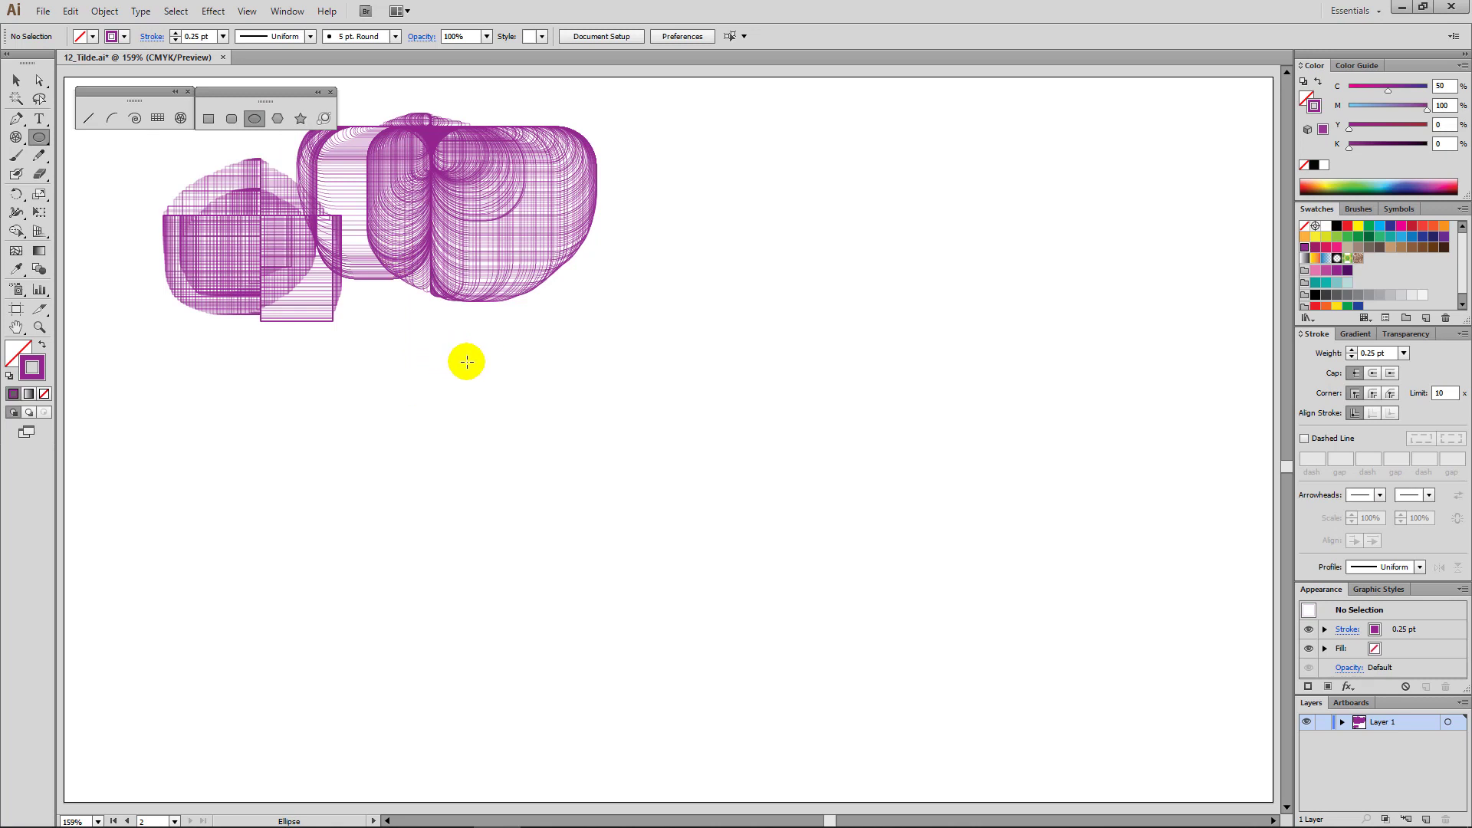
# Sweep many purple ellipse copies from the right down across the artboard's middle.
pyautogui.moveTo(768, 225); pyautogui.dragTo(841, 263)
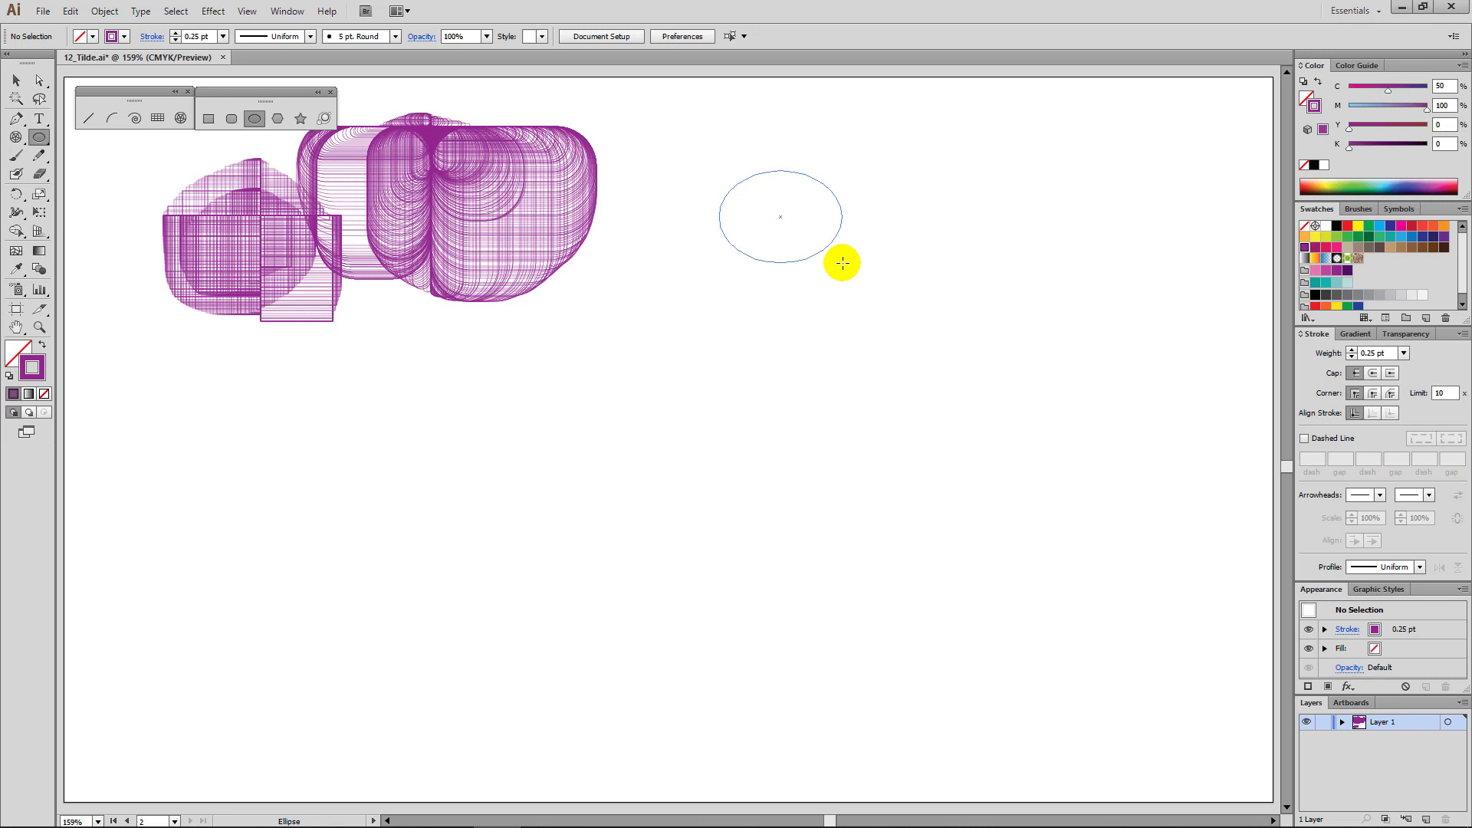
pyautogui.press('`')
pyautogui.moveTo(842, 263)
pyautogui.mouseDown()
pyautogui.moveTo(734, 604)
pyautogui.moveTo(1032, 411)
pyautogui.moveTo(1078, 536)
pyautogui.moveTo(881, 365)
pyautogui.moveTo(1044, 197)
pyautogui.moveTo(894, 95)
pyautogui.moveTo(618, 105)
pyautogui.moveTo(516, 289)
pyautogui.moveTo(541, 420)
pyautogui.moveTo(421, 516)
pyautogui.mouseUp()
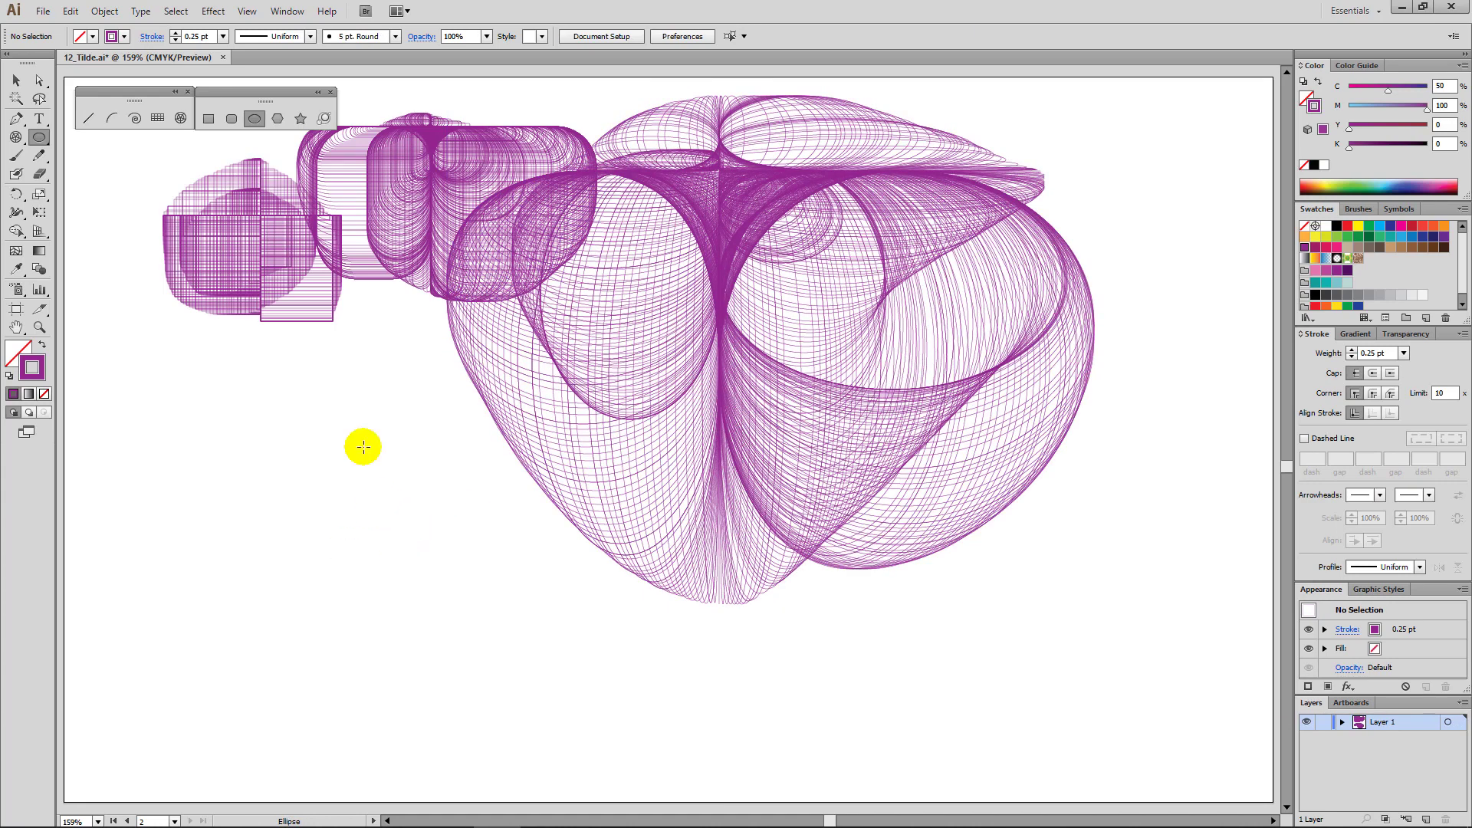
# Draw a spiralling hexagon rosette of ~ copies below the rectangle cluster.
pyautogui.click(277, 118)
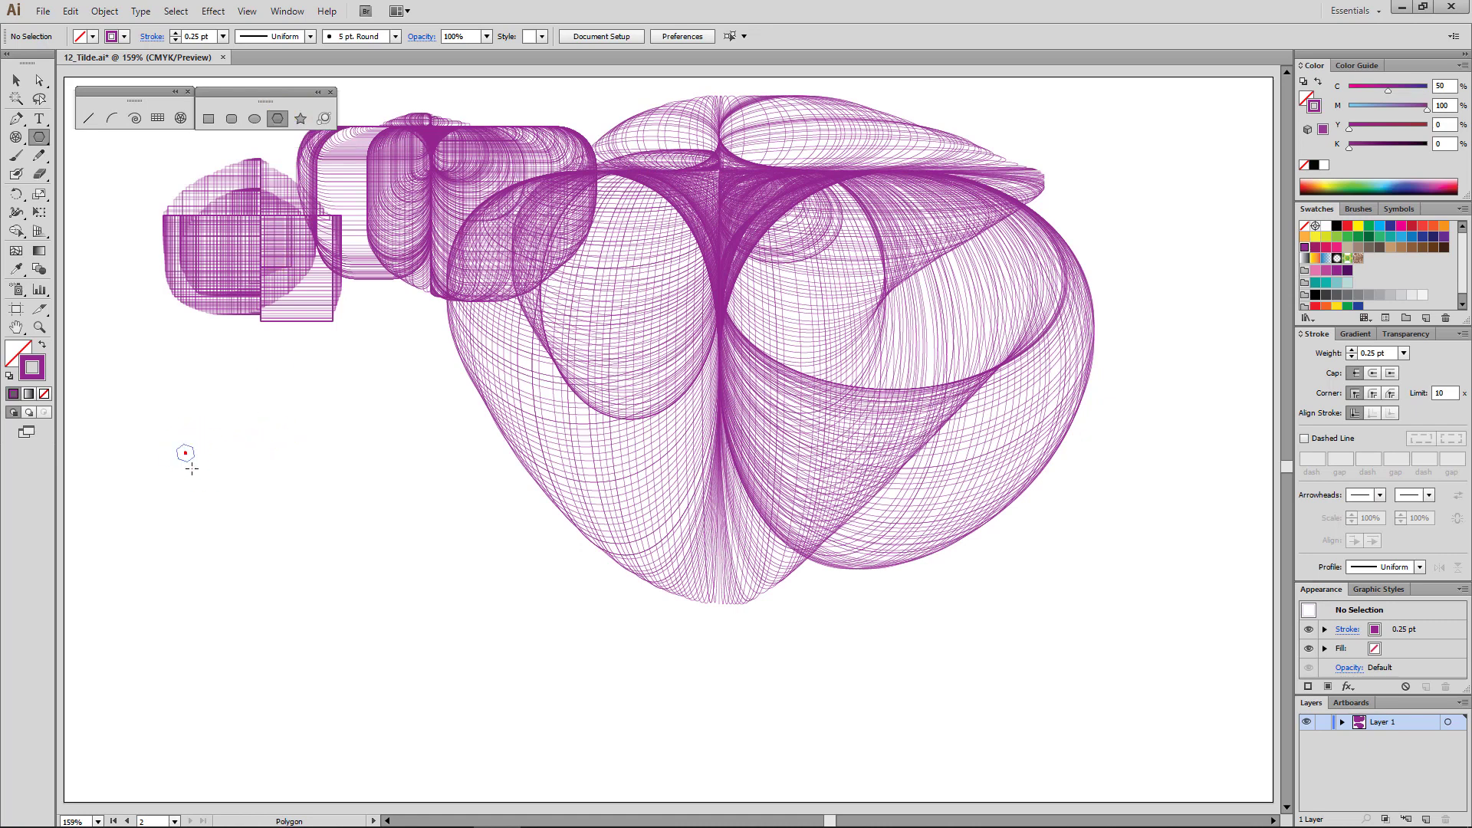
pyautogui.moveTo(191, 468)
pyautogui.mouseDown()
pyautogui.moveTo(209, 495)
pyautogui.moveTo(202, 479)
pyautogui.mouseUp()
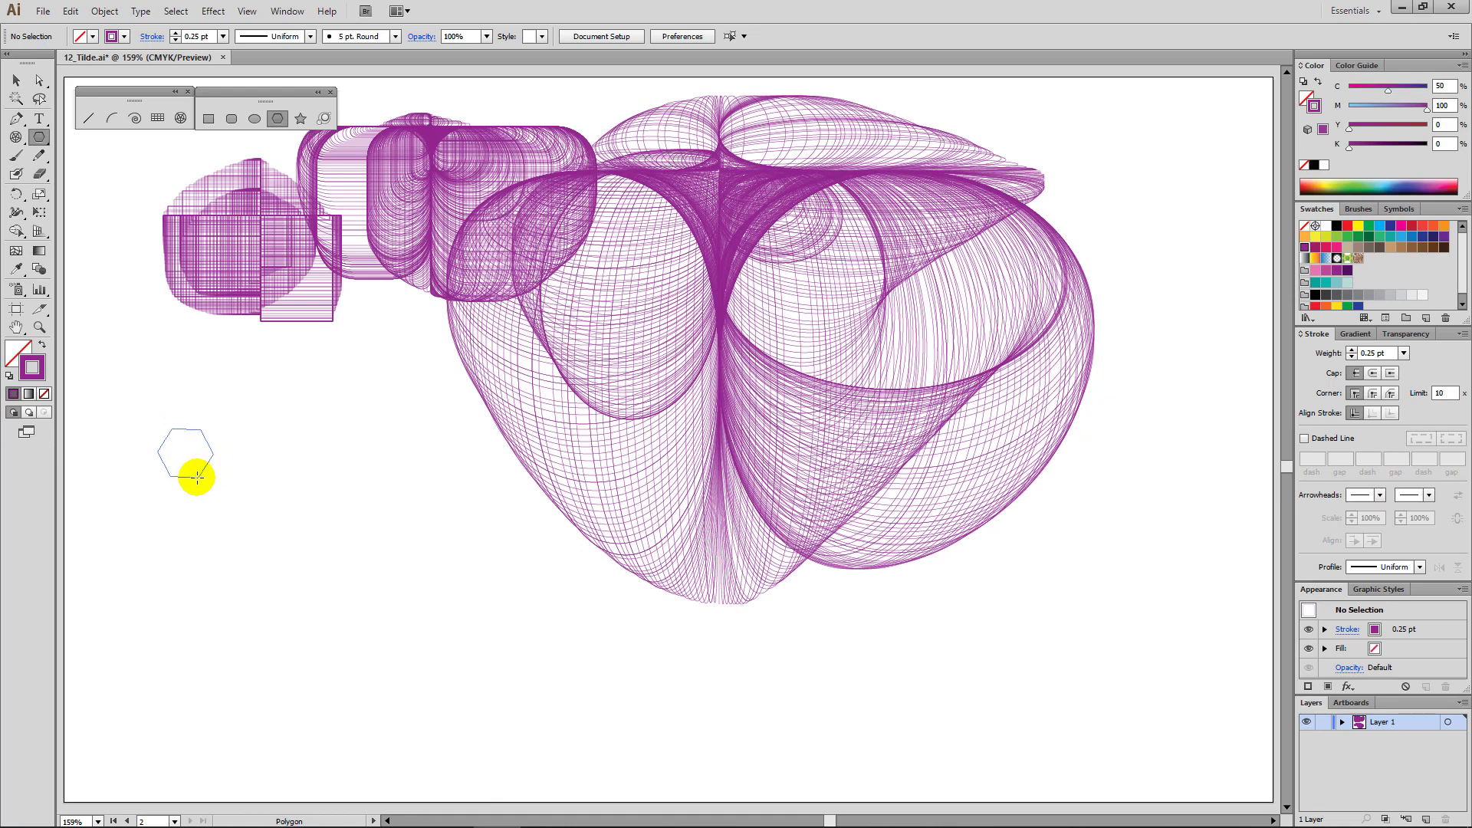
pyautogui.press('~')
pyautogui.moveTo(194, 468)
pyautogui.mouseDown()
pyautogui.moveTo(187, 444)
pyautogui.moveTo(131, 460)
pyautogui.moveTo(194, 484)
pyautogui.moveTo(250, 444)
pyautogui.moveTo(276, 365)
pyautogui.moveTo(187, 355)
pyautogui.moveTo(117, 415)
pyautogui.moveTo(121, 463)
pyautogui.moveTo(315, 486)
pyautogui.mouseUp()
pyautogui.keyDown('ctrl'); pyautogui.click(371, 532); pyautogui.keyUp('ctrl')
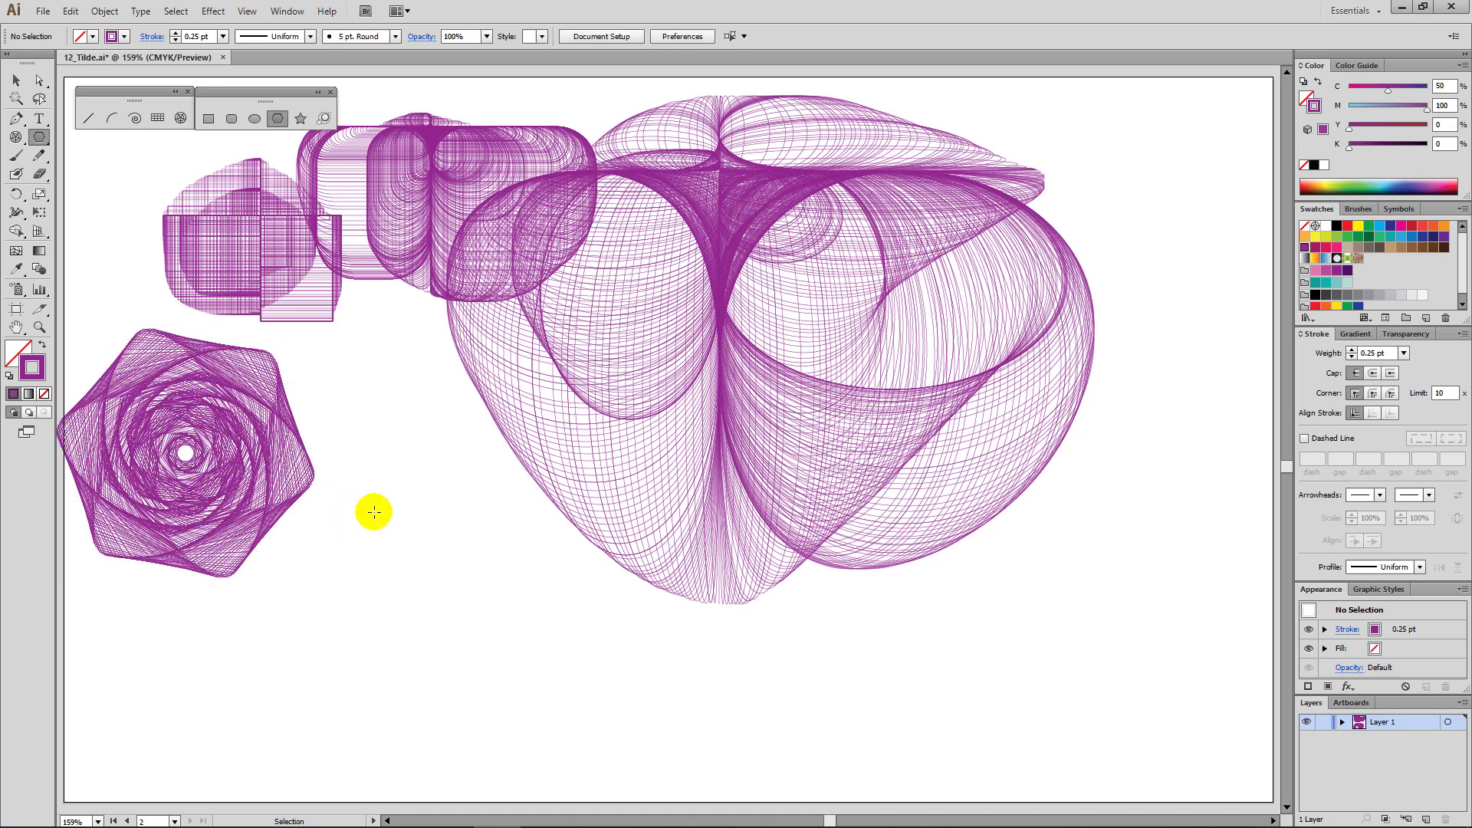
# Add a concentric many-sided polygon disc to the right of the hexagon rosette.
pyautogui.moveTo(404, 506); pyautogui.dragTo(409, 515)
pyautogui.press('Up')
pyautogui.press('Up')
pyautogui.press('Up')
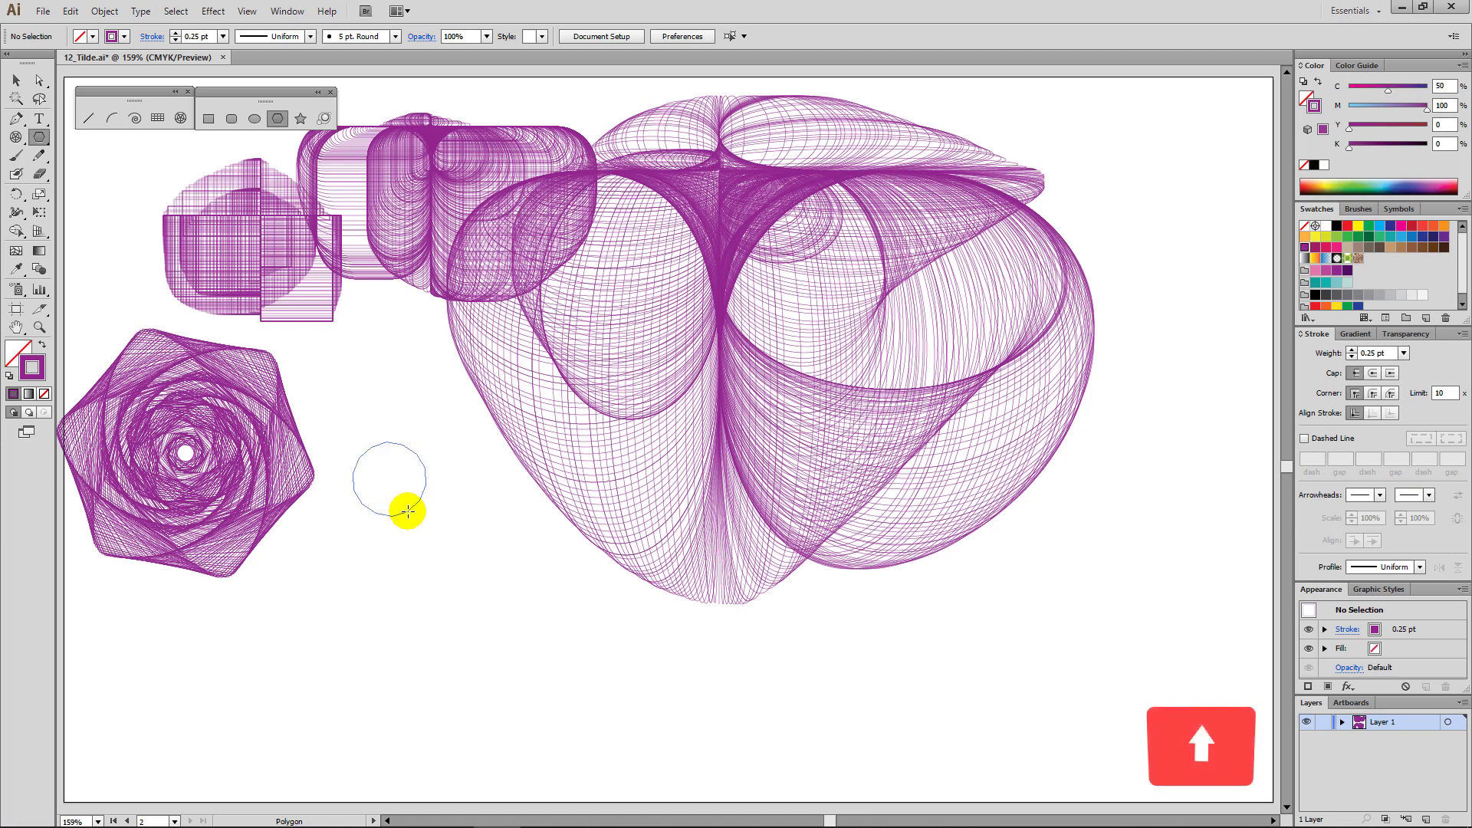
pyautogui.moveTo(407, 511); pyautogui.dragTo(389, 484)
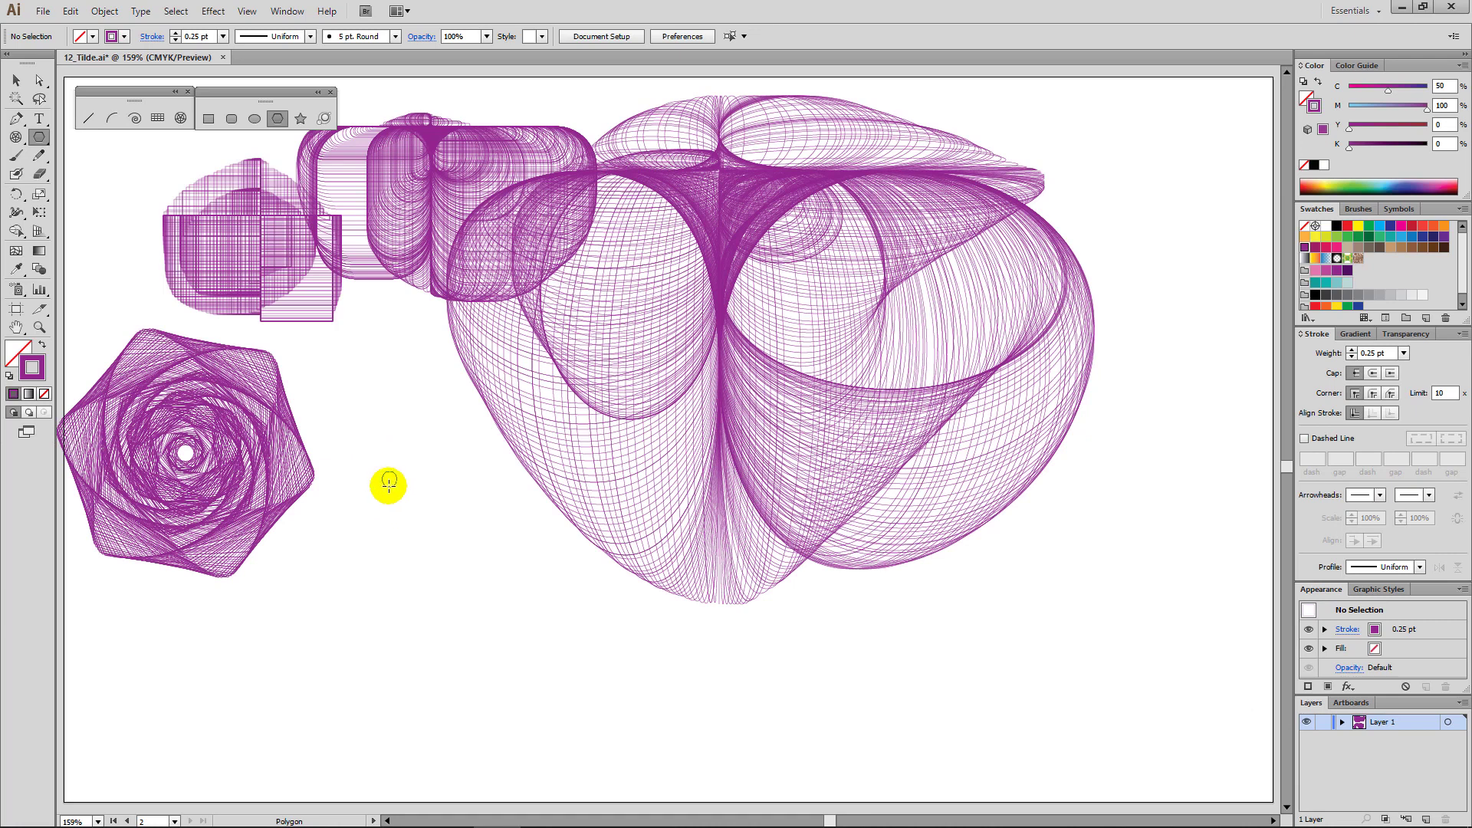
pyautogui.press('~')
pyautogui.moveTo(388, 484)
pyautogui.mouseDown()
pyautogui.moveTo(419, 548)
pyautogui.moveTo(437, 411)
pyautogui.moveTo(368, 476)
pyautogui.moveTo(453, 453)
pyautogui.moveTo(395, 400)
pyautogui.moveTo(335, 535)
pyautogui.moveTo(430, 549)
pyautogui.moveTo(526, 477)
pyautogui.moveTo(546, 438)
pyautogui.moveTo(427, 430)
pyautogui.moveTo(516, 519)
pyautogui.moveTo(509, 585)
pyautogui.mouseUp()
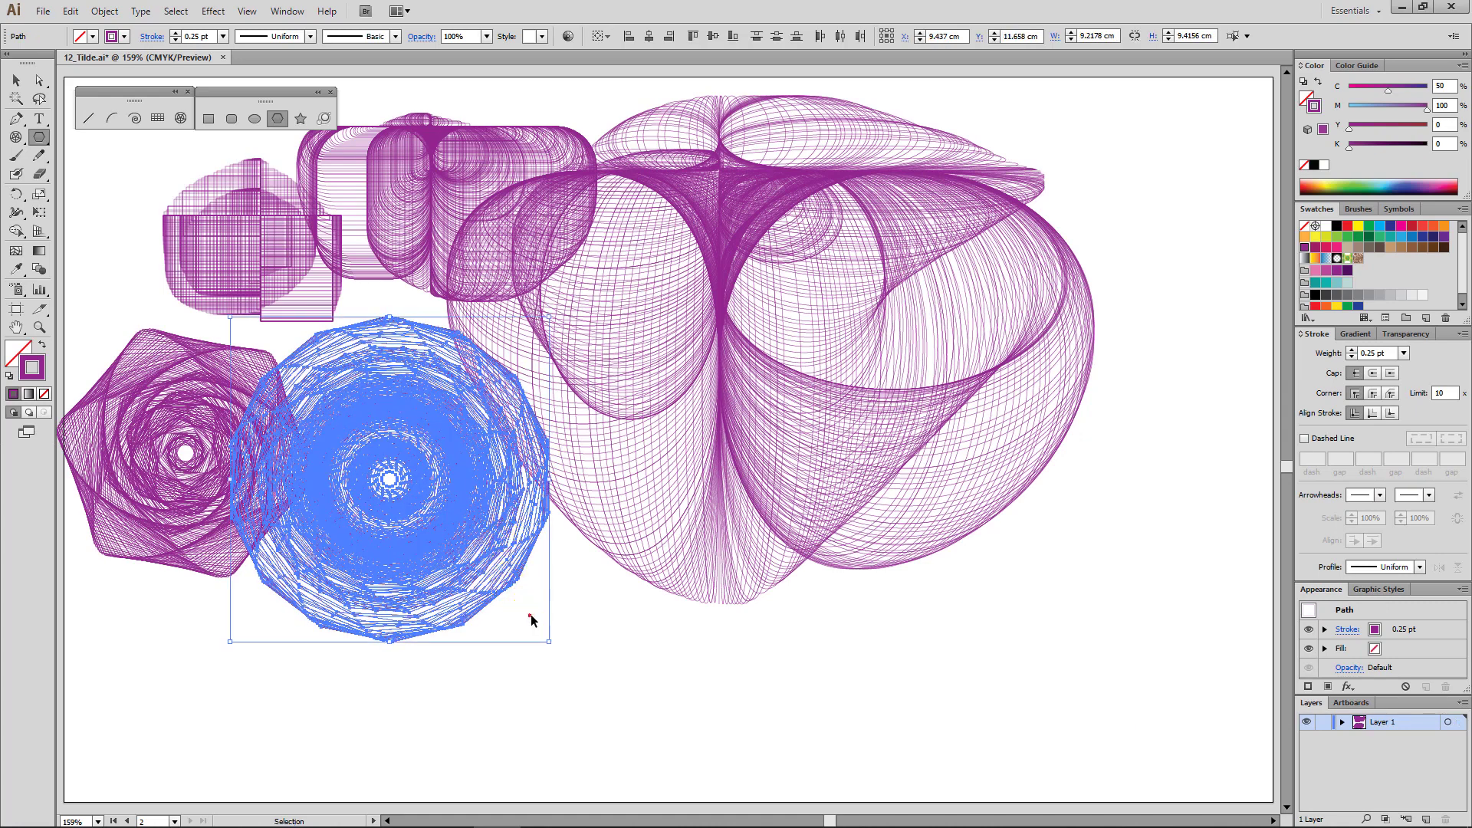
pyautogui.click(269, 690)
# Draw a five-sided pentagon rosette near the bottom-left of the artboard.
pyautogui.moveTo(228, 698); pyautogui.dragTo(237, 709)
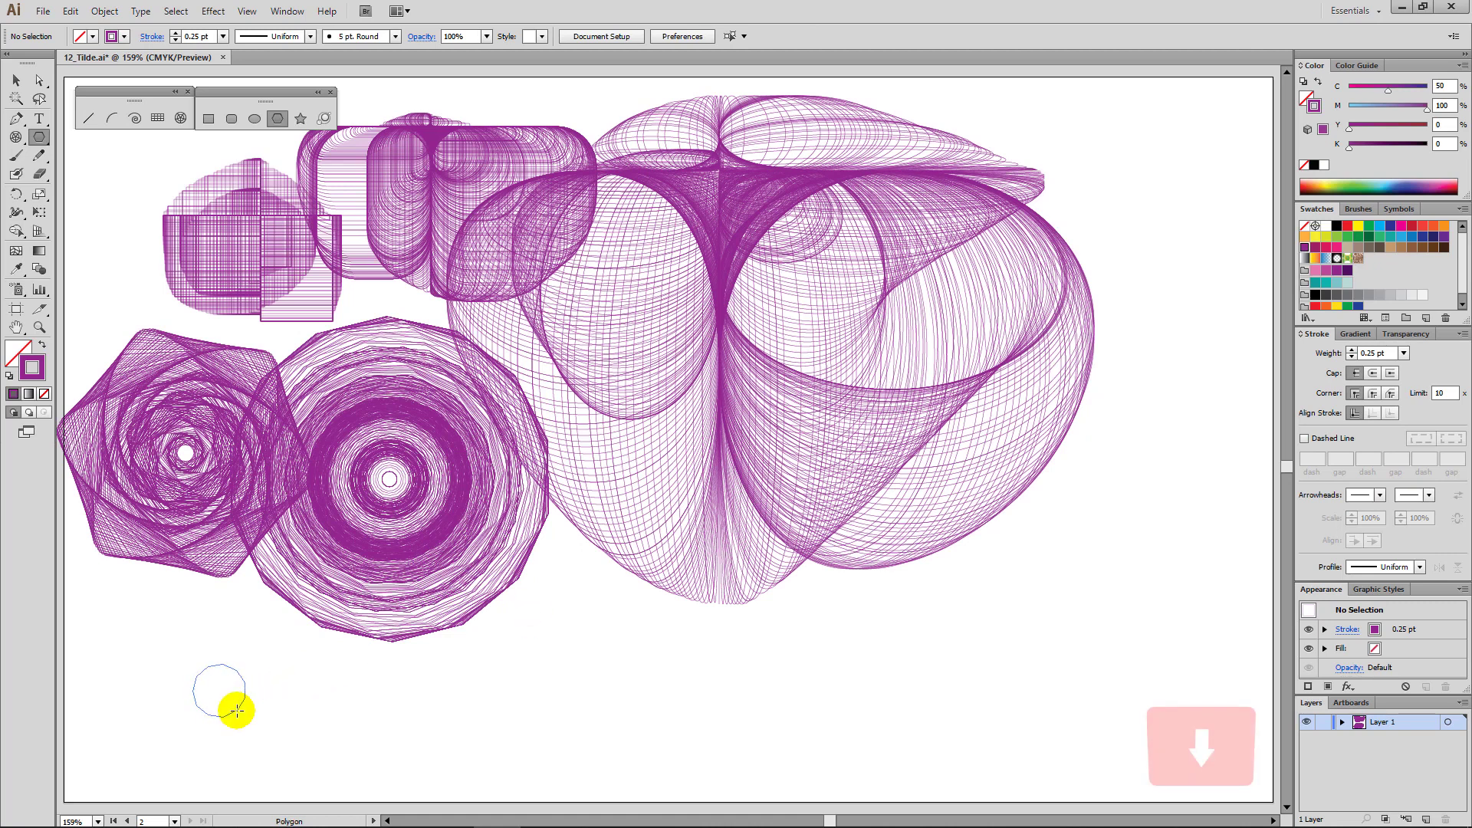
pyautogui.press('Down')
pyautogui.press('Down')
pyautogui.press('Down')
pyautogui.press('Down')
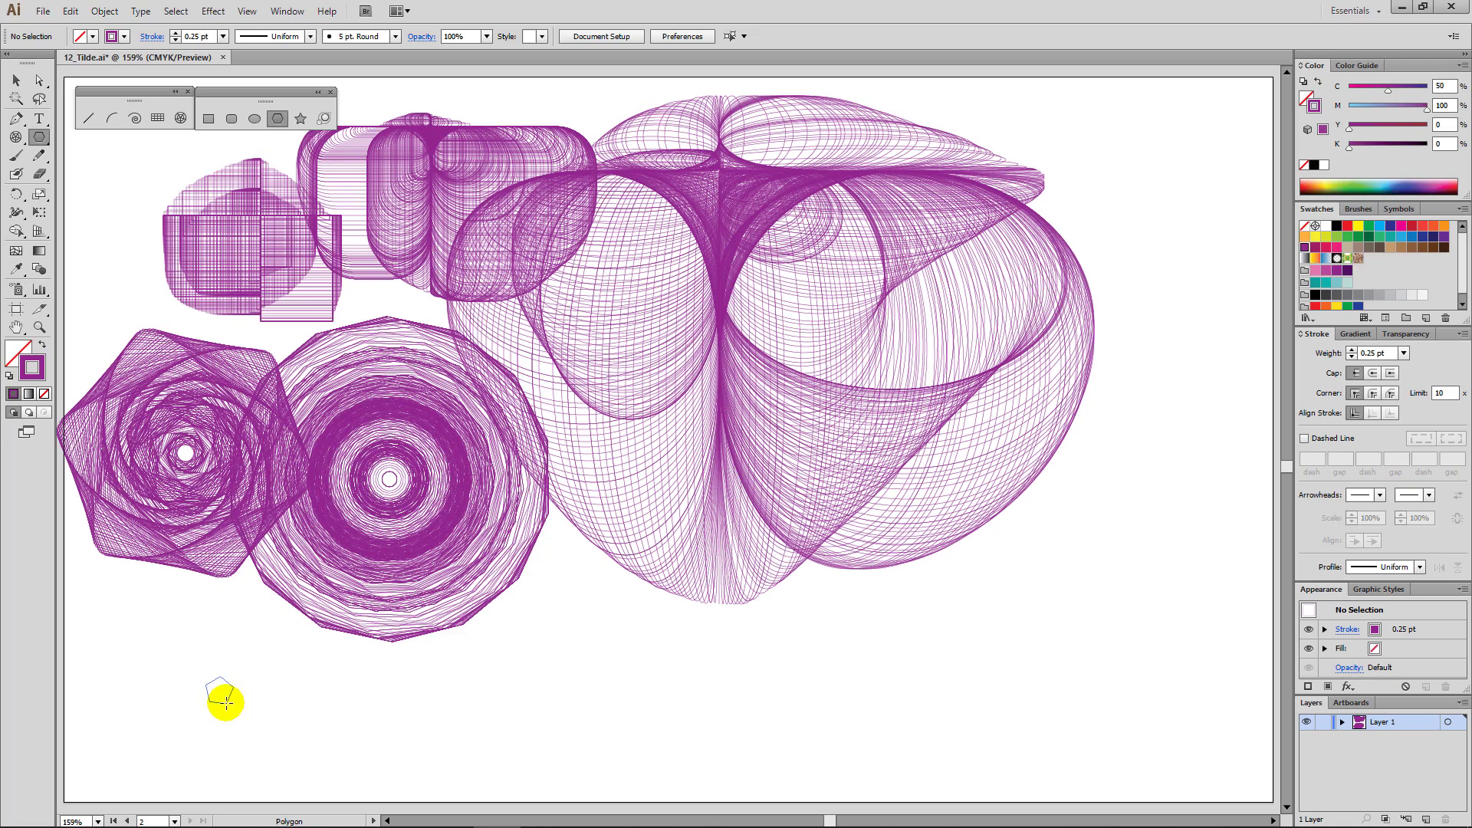
pyautogui.press('~')
pyautogui.moveTo(226, 701)
pyautogui.mouseDown()
pyautogui.moveTo(195, 615)
pyautogui.moveTo(162, 674)
pyautogui.moveTo(181, 683)
pyautogui.mouseUp()
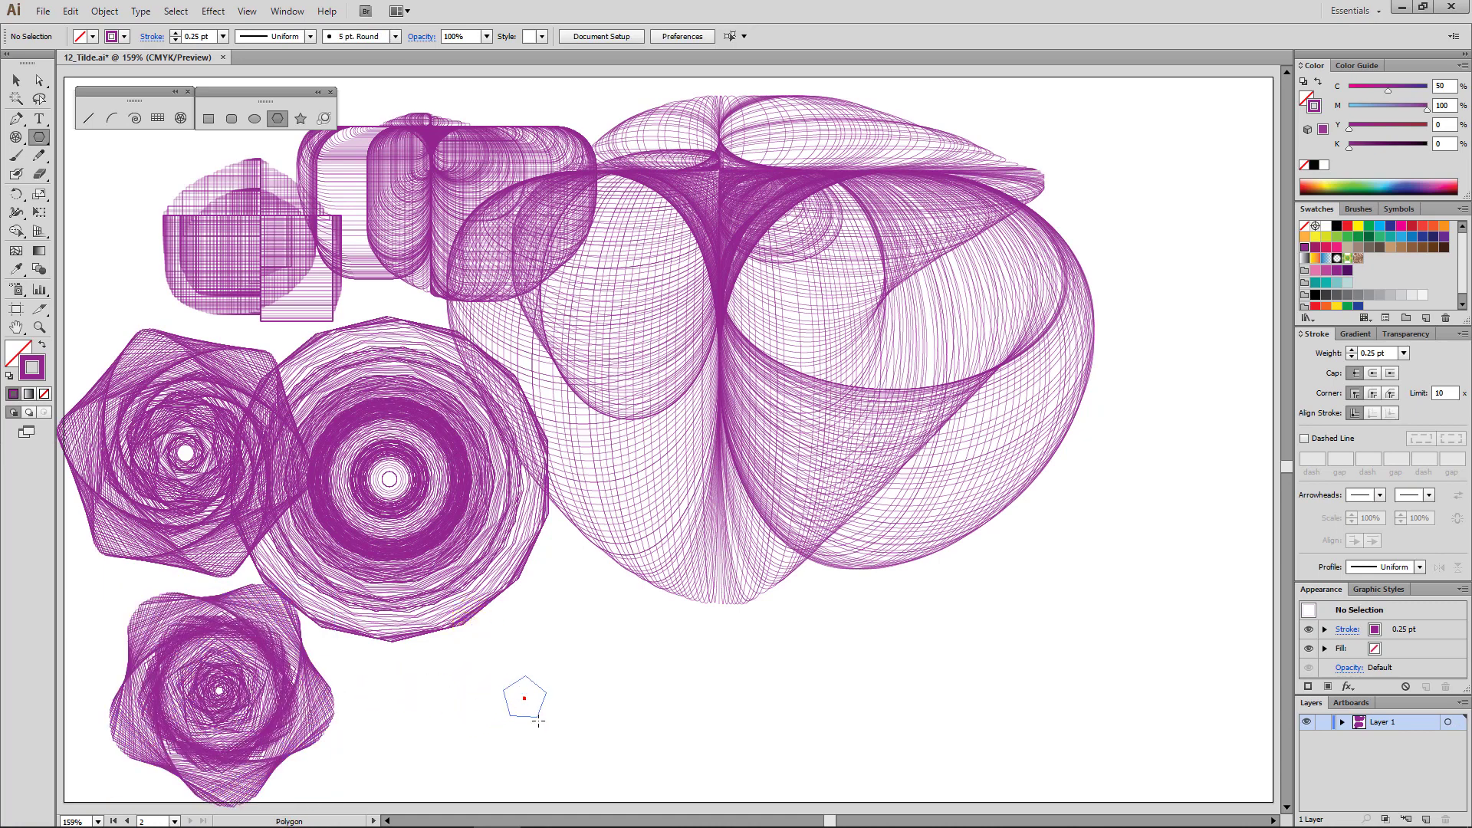
# Add a triangle swirl rosette to the right of the pentagon rosette.
pyautogui.moveTo(538, 721); pyautogui.dragTo(521, 726)
pyautogui.press('Down')
pyautogui.press('Down')
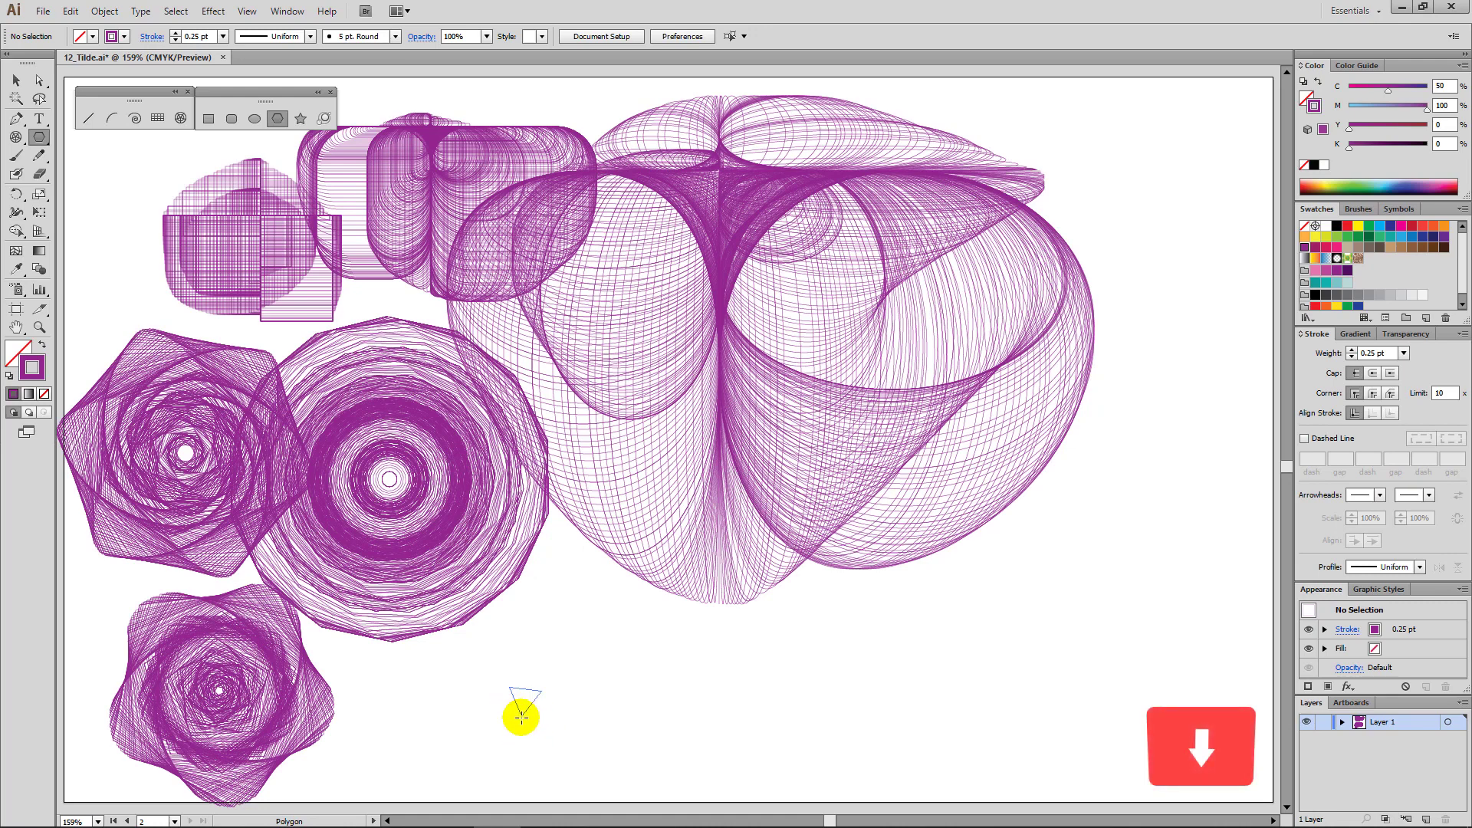
pyautogui.moveTo(521, 717); pyautogui.dragTo(525, 709)
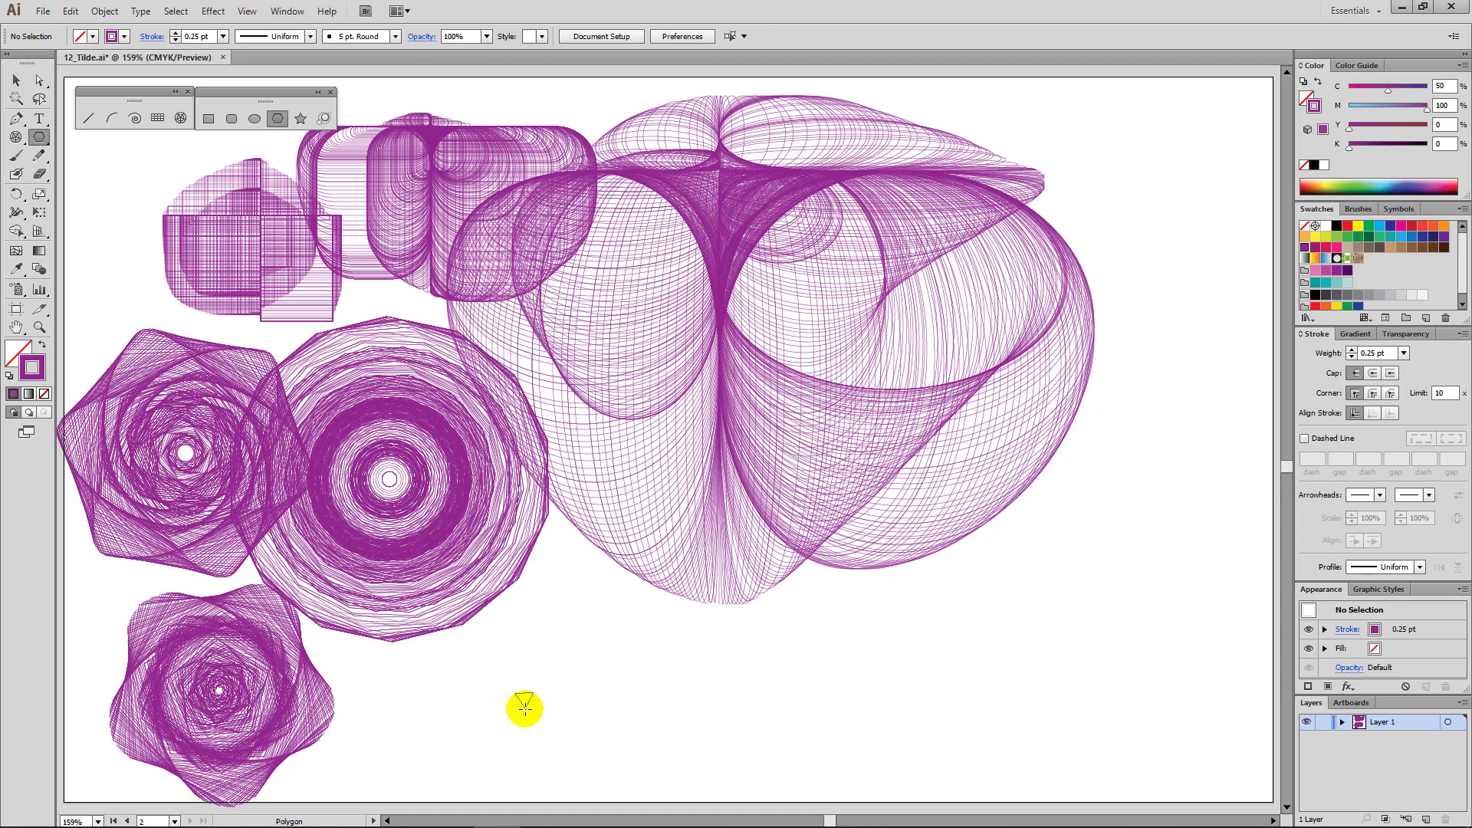
pyautogui.press('~')
pyautogui.moveTo(525, 708)
pyautogui.mouseDown()
pyautogui.moveTo(587, 715)
pyautogui.moveTo(402, 648)
pyautogui.mouseUp()
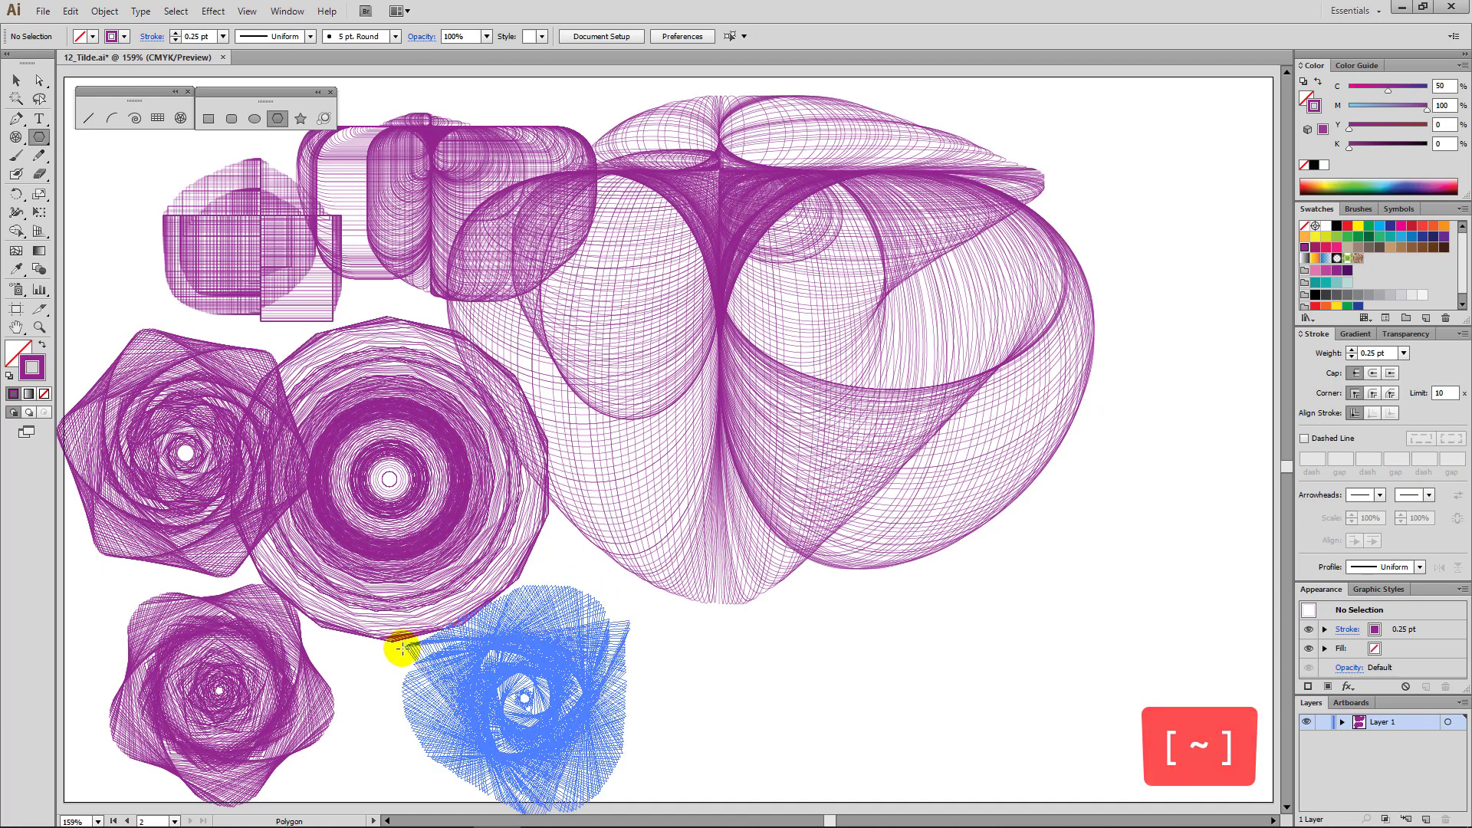
pyautogui.moveTo(403, 648); pyautogui.dragTo(411, 667)
pyautogui.keyDown('ctrl'); pyautogui.click(706, 683); pyautogui.keyUp('ctrl')
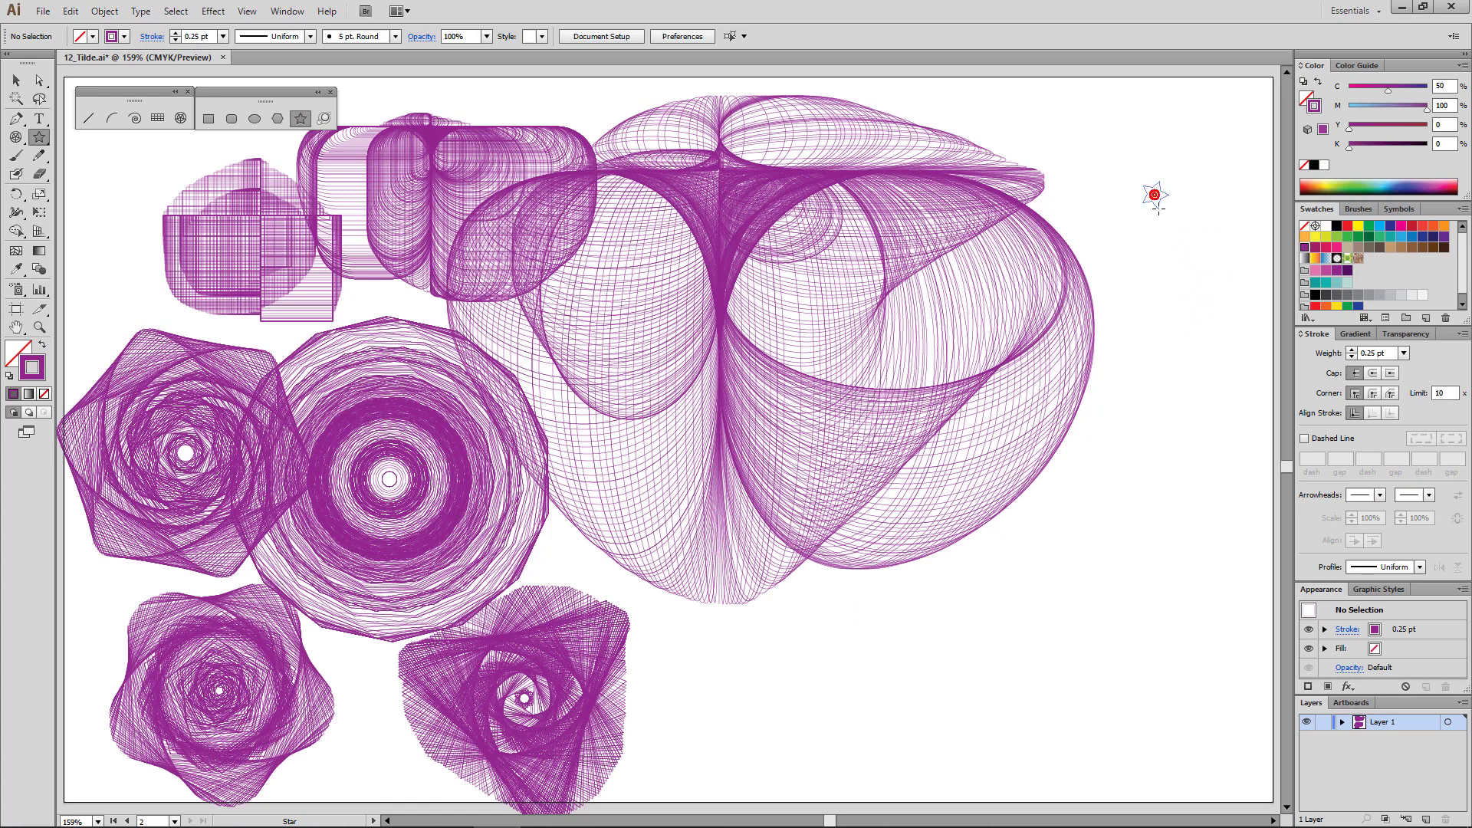
# Draw a dense star rosette of ~ copies at the upper right.
pyautogui.moveTo(1159, 207); pyautogui.dragTo(1166, 204)
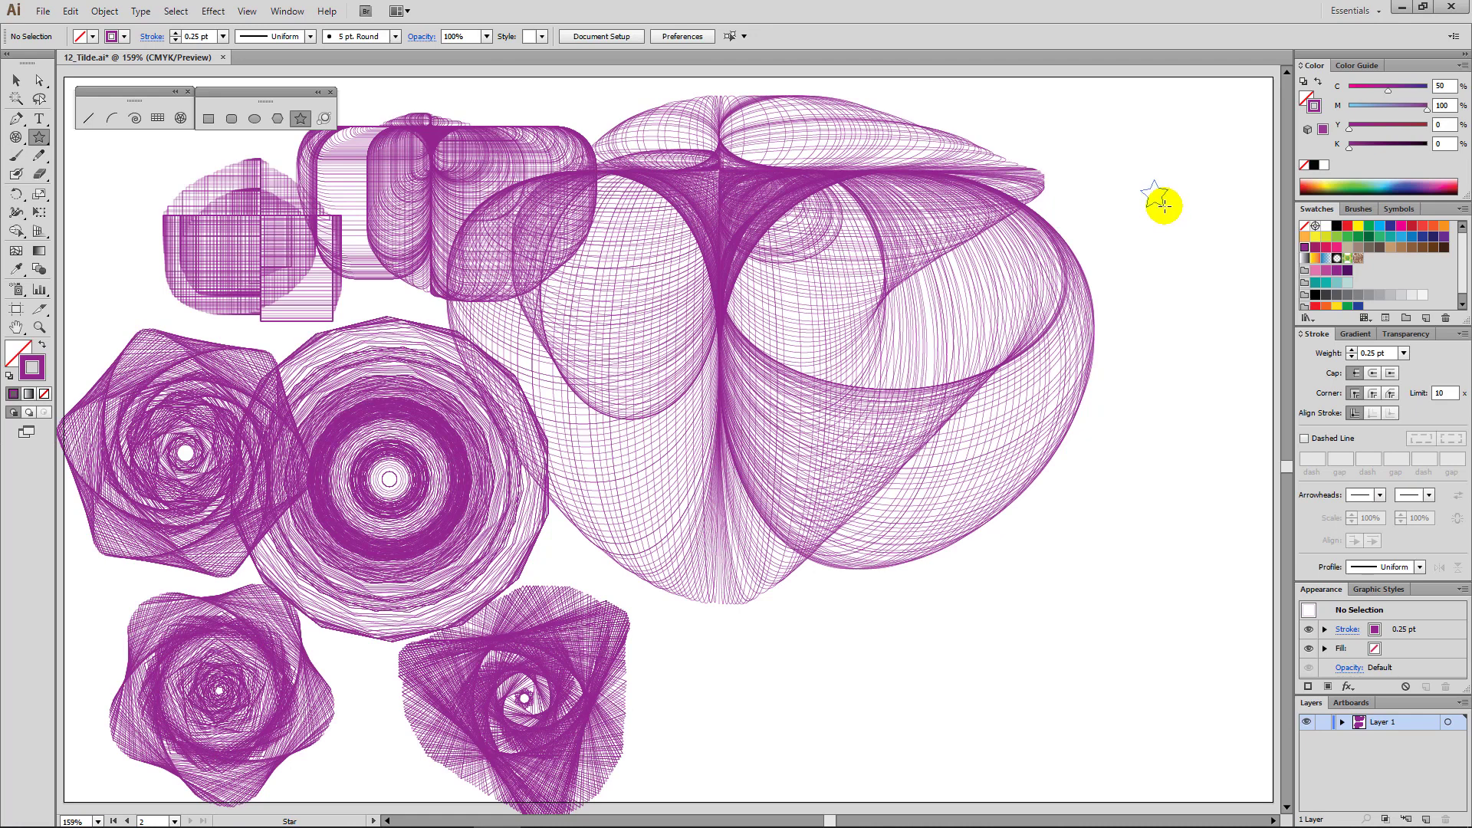
pyautogui.press('~')
pyautogui.moveTo(1157, 197)
pyautogui.mouseDown()
pyautogui.moveTo(1085, 173)
pyautogui.moveTo(1077, 151)
pyautogui.mouseUp()
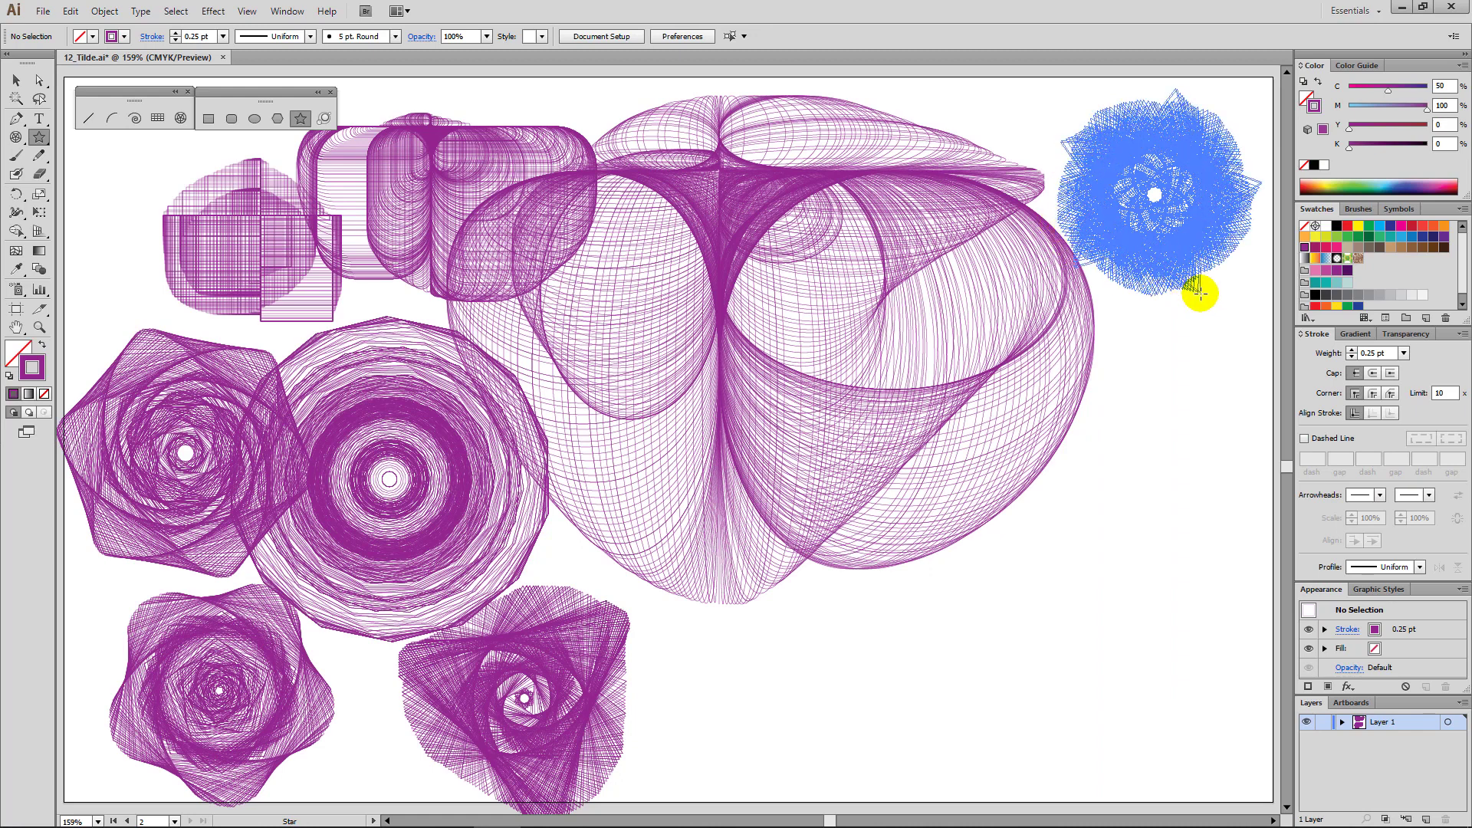
pyautogui.moveTo(1078, 151); pyautogui.dragTo(1203, 296)
pyautogui.hotkey('ctrl', 'shift', 'a')
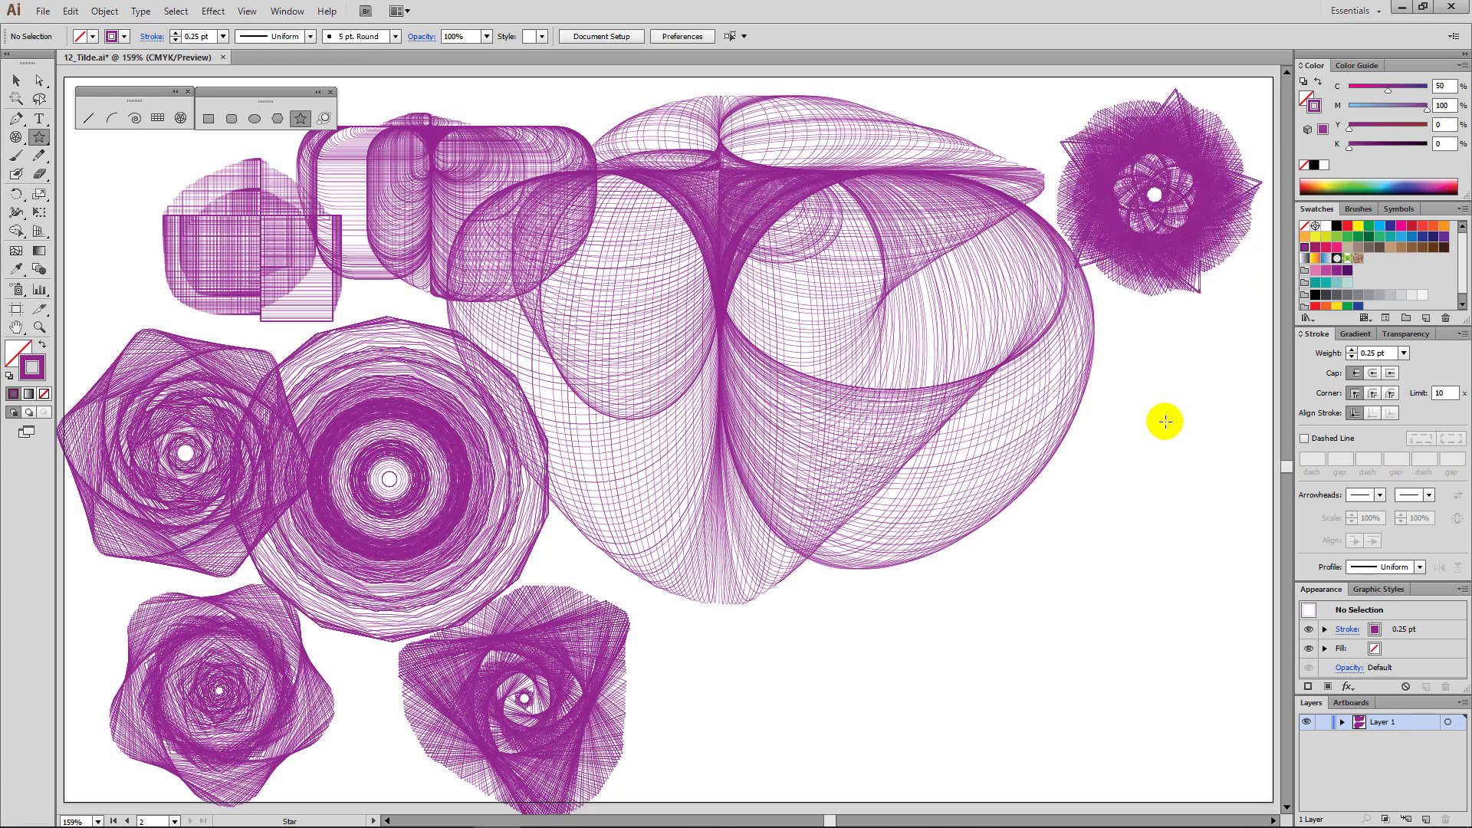
# Add a large many-pointed, shallow-pointed star cluster spilling along the right side.
pyautogui.moveTo(1166, 422); pyautogui.dragTo(1193, 463)
pyautogui.press('Up')
pyautogui.press('Up')
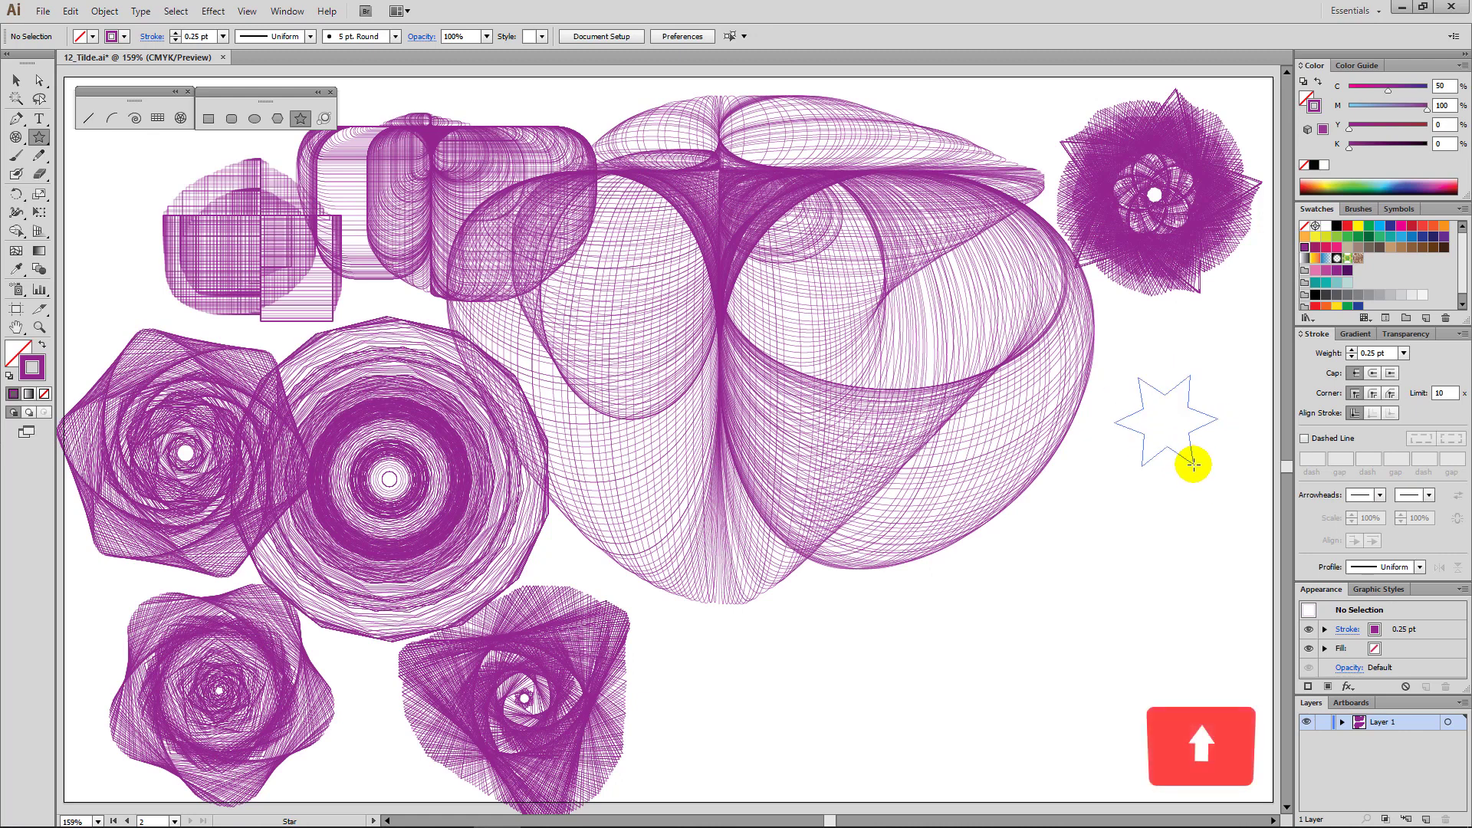
pyautogui.press('Up')
pyautogui.press('Up')
pyautogui.press('Up')
pyautogui.press('Up')
pyautogui.press('Up')
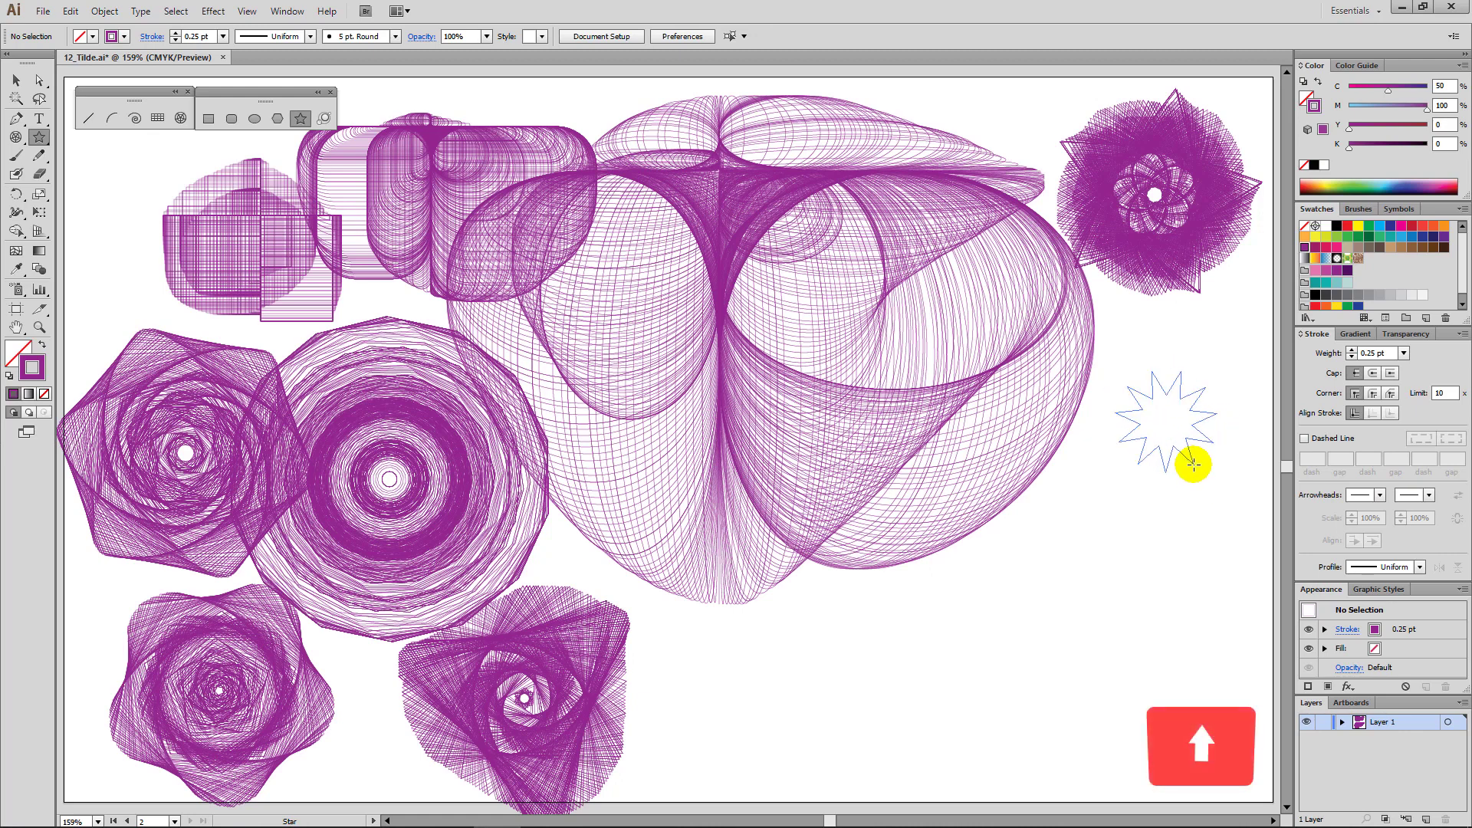
pyautogui.press('Up')
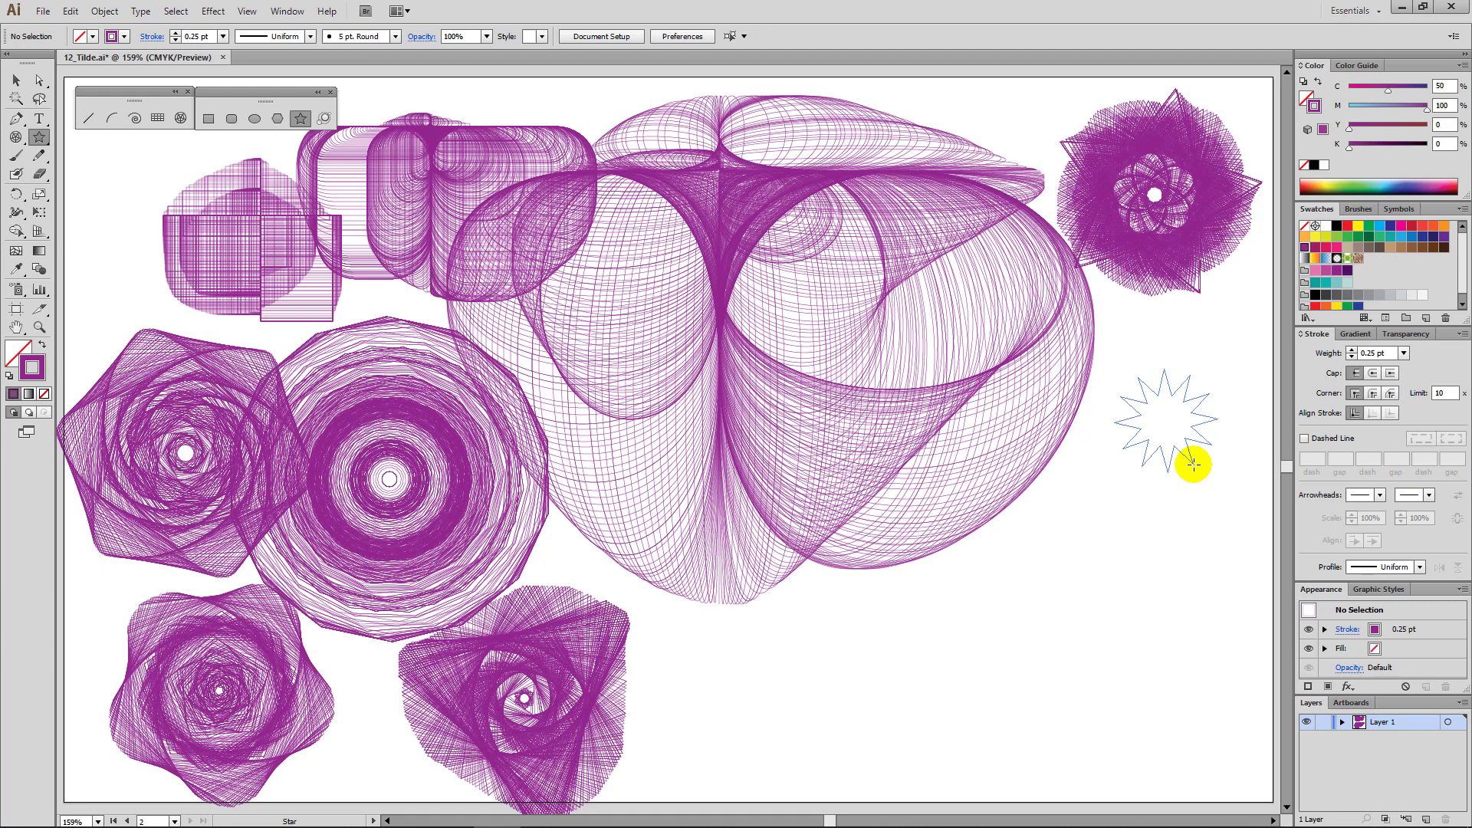
pyautogui.press('ctrl')
pyautogui.moveTo(1193, 463); pyautogui.dragTo(1184, 444)
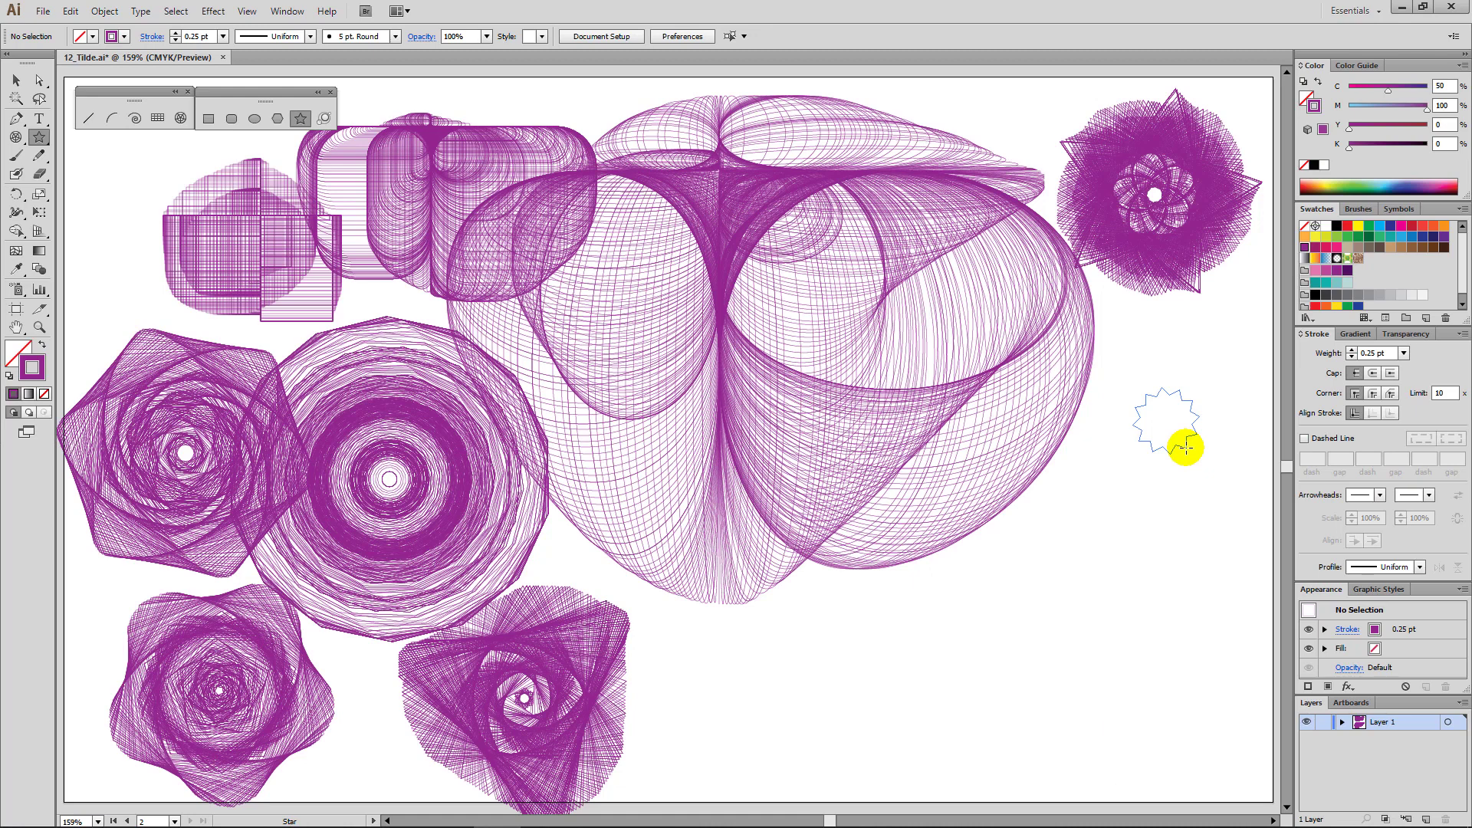
pyautogui.moveTo(1185, 443)
pyautogui.mouseDown()
pyautogui.moveTo(1144, 387)
pyautogui.moveTo(822, 399)
pyautogui.moveTo(750, 348)
pyautogui.moveTo(611, 388)
pyautogui.moveTo(716, 470)
pyautogui.moveTo(682, 273)
pyautogui.moveTo(421, 269)
pyautogui.moveTo(401, 361)
pyautogui.moveTo(752, 420)
pyautogui.moveTo(928, 506)
pyautogui.mouseUp()
pyautogui.press('~')
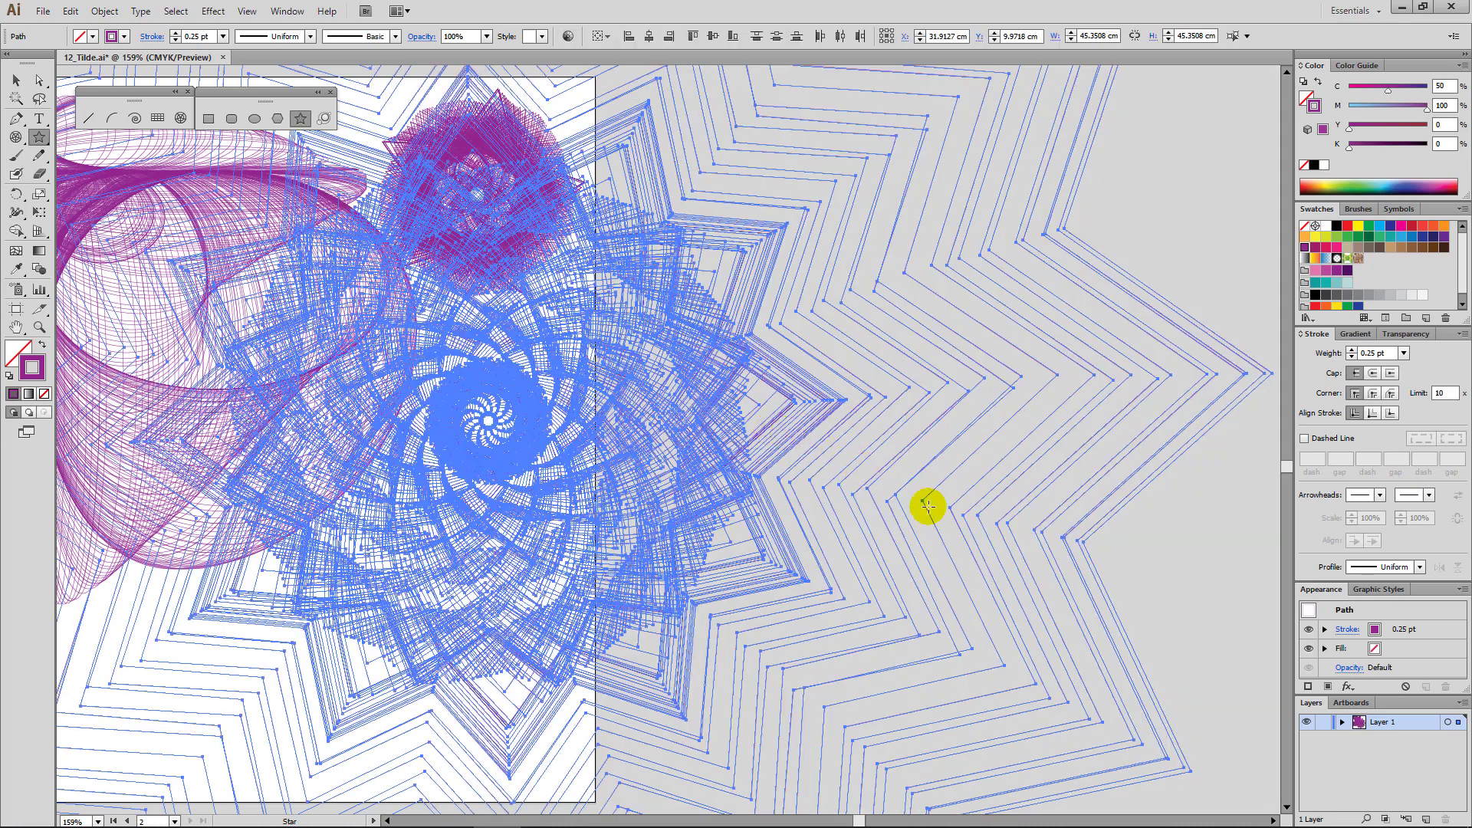
pyautogui.keyDown('ctrl'); pyautogui.click(1124, 553); pyautogui.keyUp('ctrl')
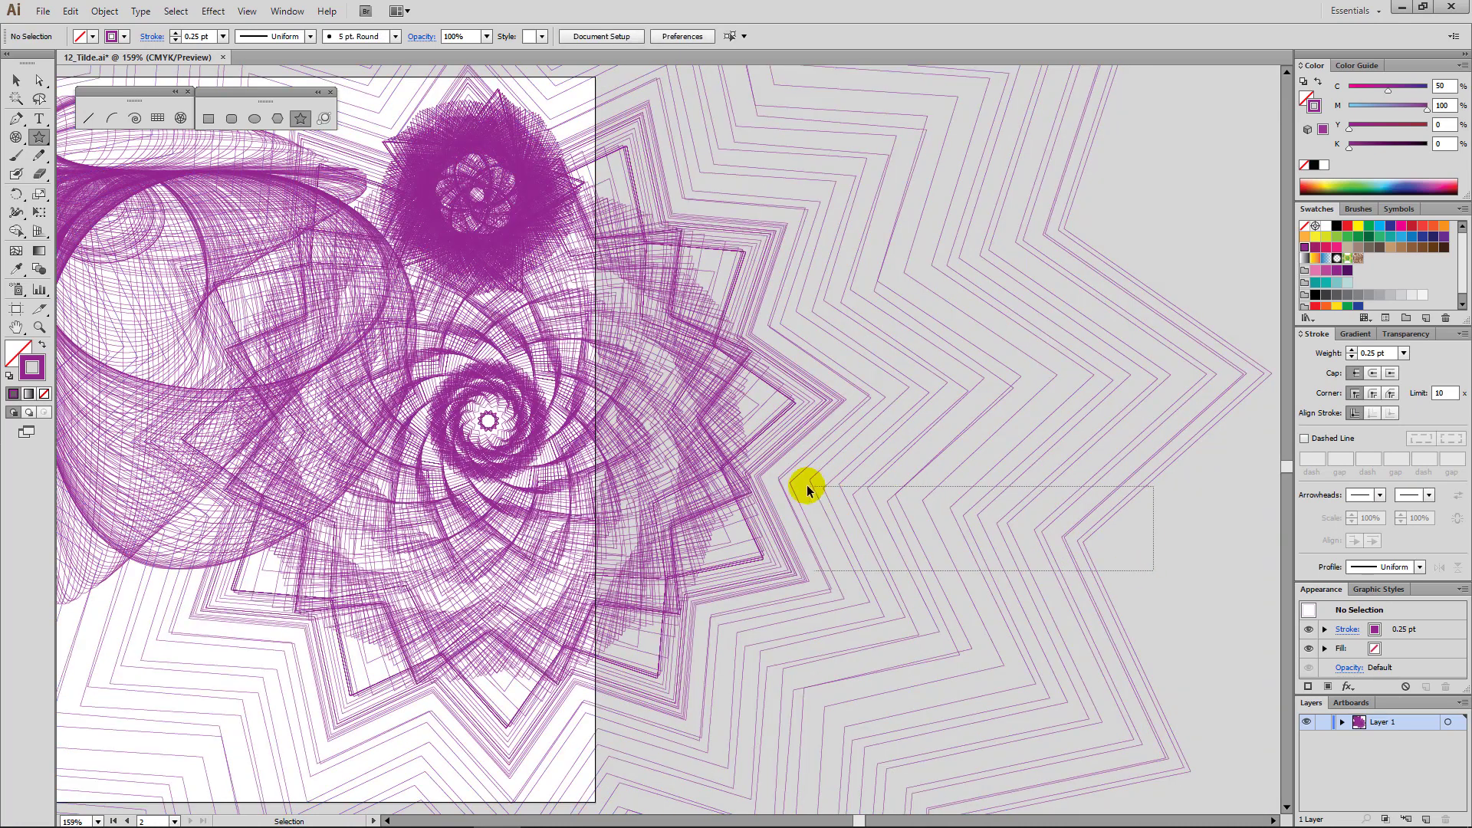
pyautogui.moveTo(805, 486)
pyautogui.mouseDown()
pyautogui.moveTo(899, 515)
pyautogui.moveTo(874, 509)
pyautogui.mouseUp()
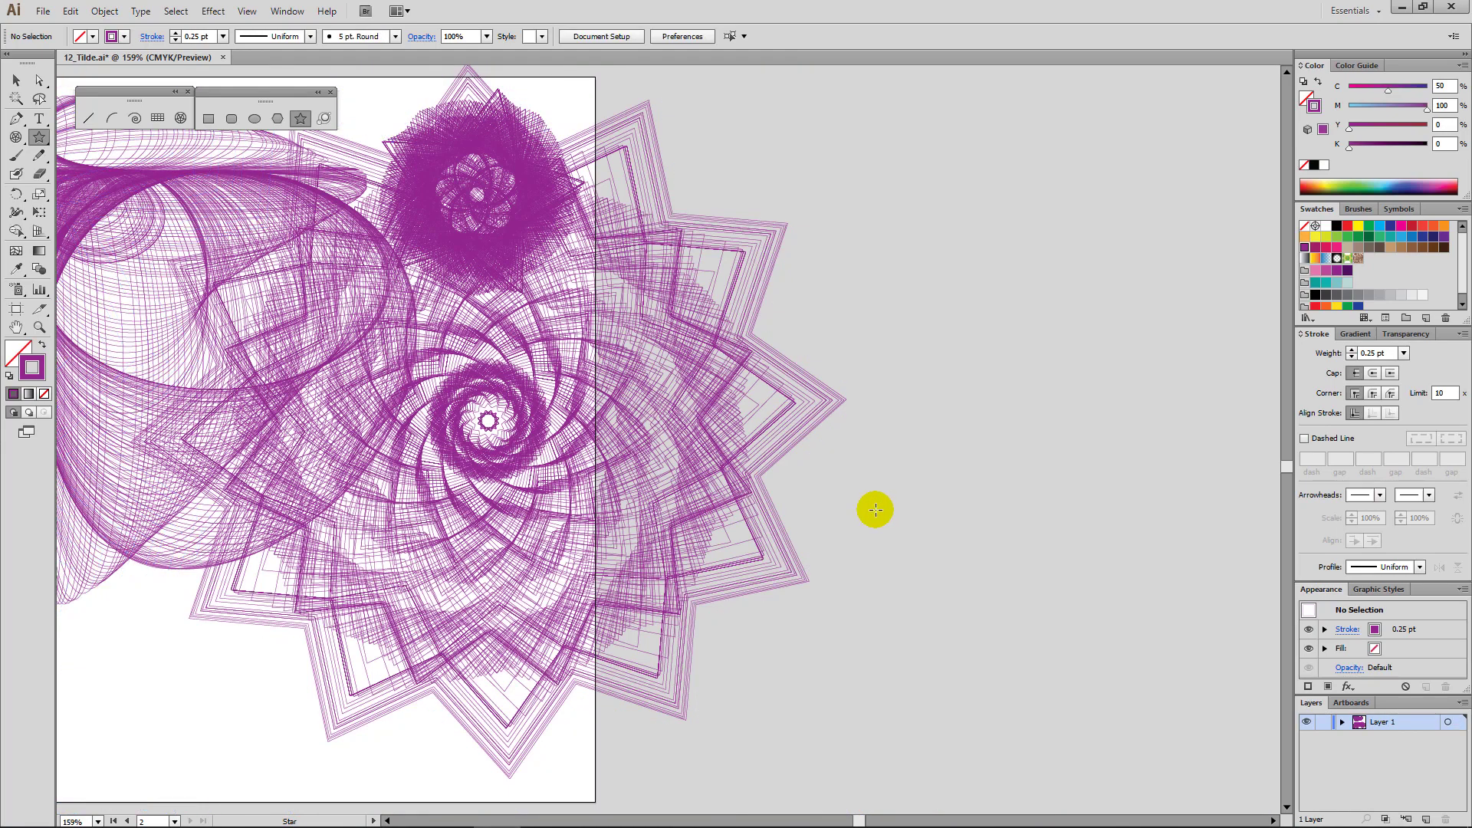
pyautogui.moveTo(588, 496); pyautogui.dragTo(936, 497)
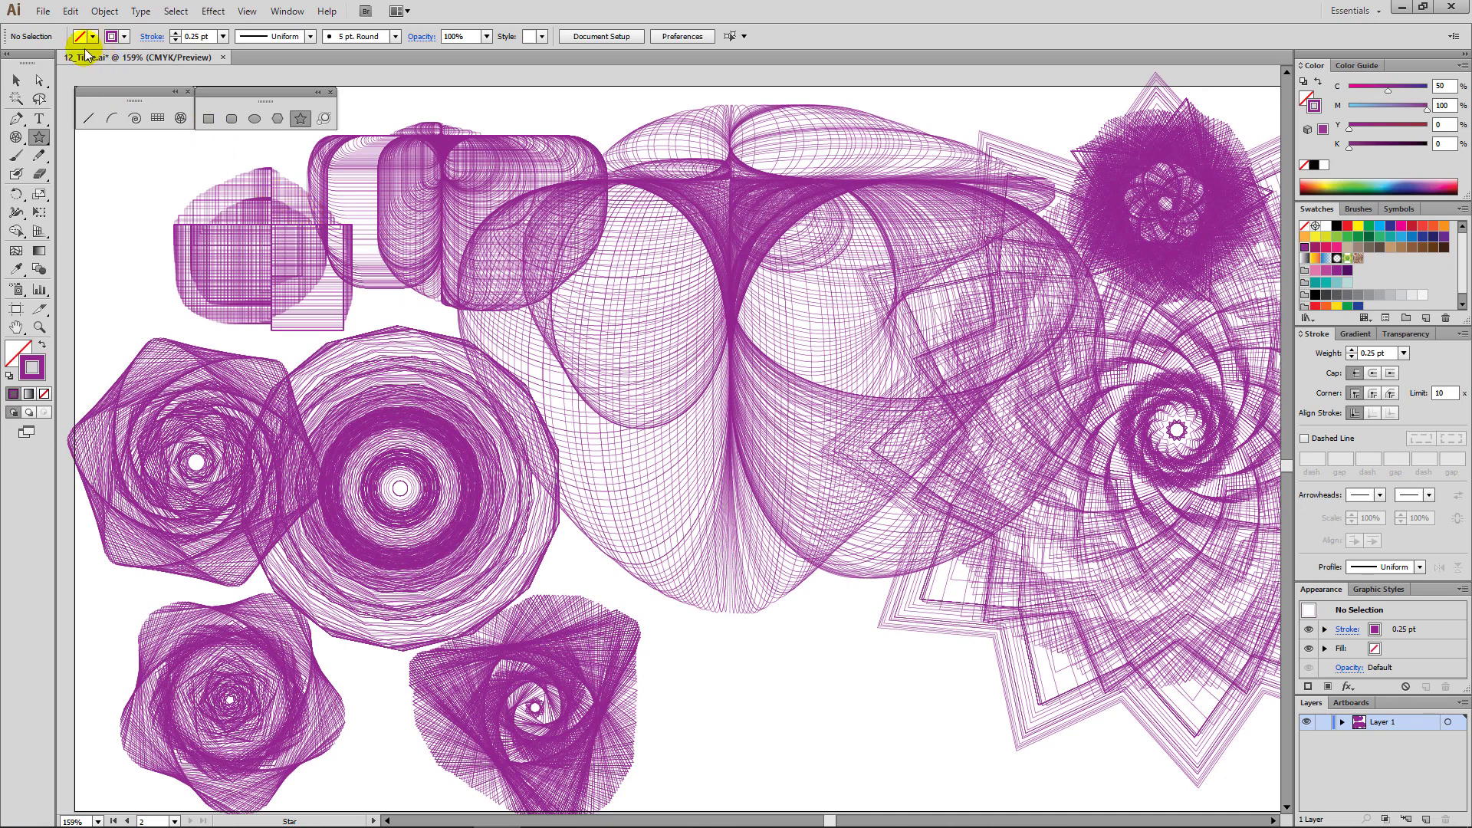
# Give the lower-left rose a pink stroke and its outer layers a deeper pink.
pyautogui.click(15, 79)
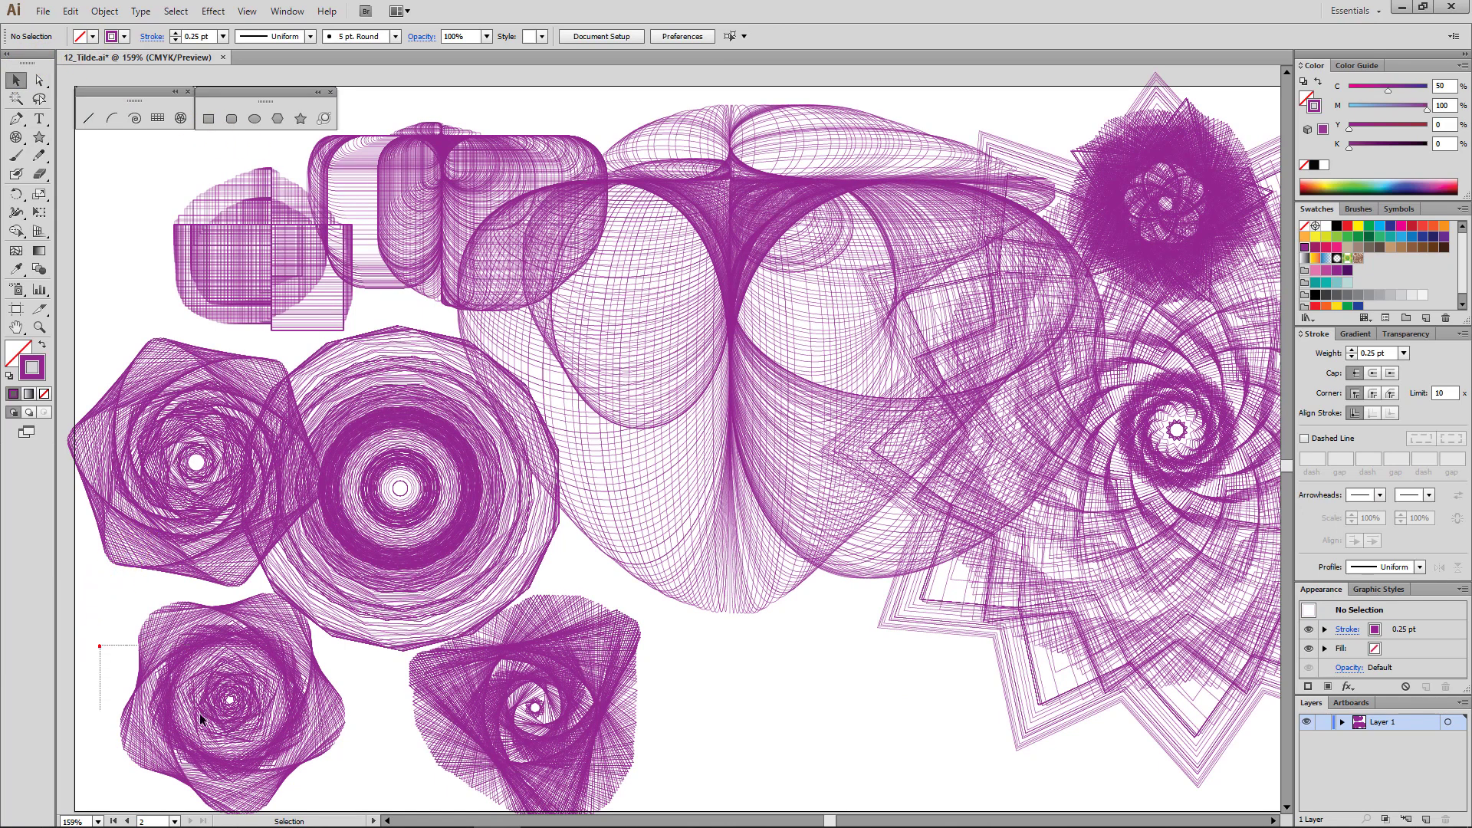
pyautogui.moveTo(288, 756); pyautogui.dragTo(287, 753)
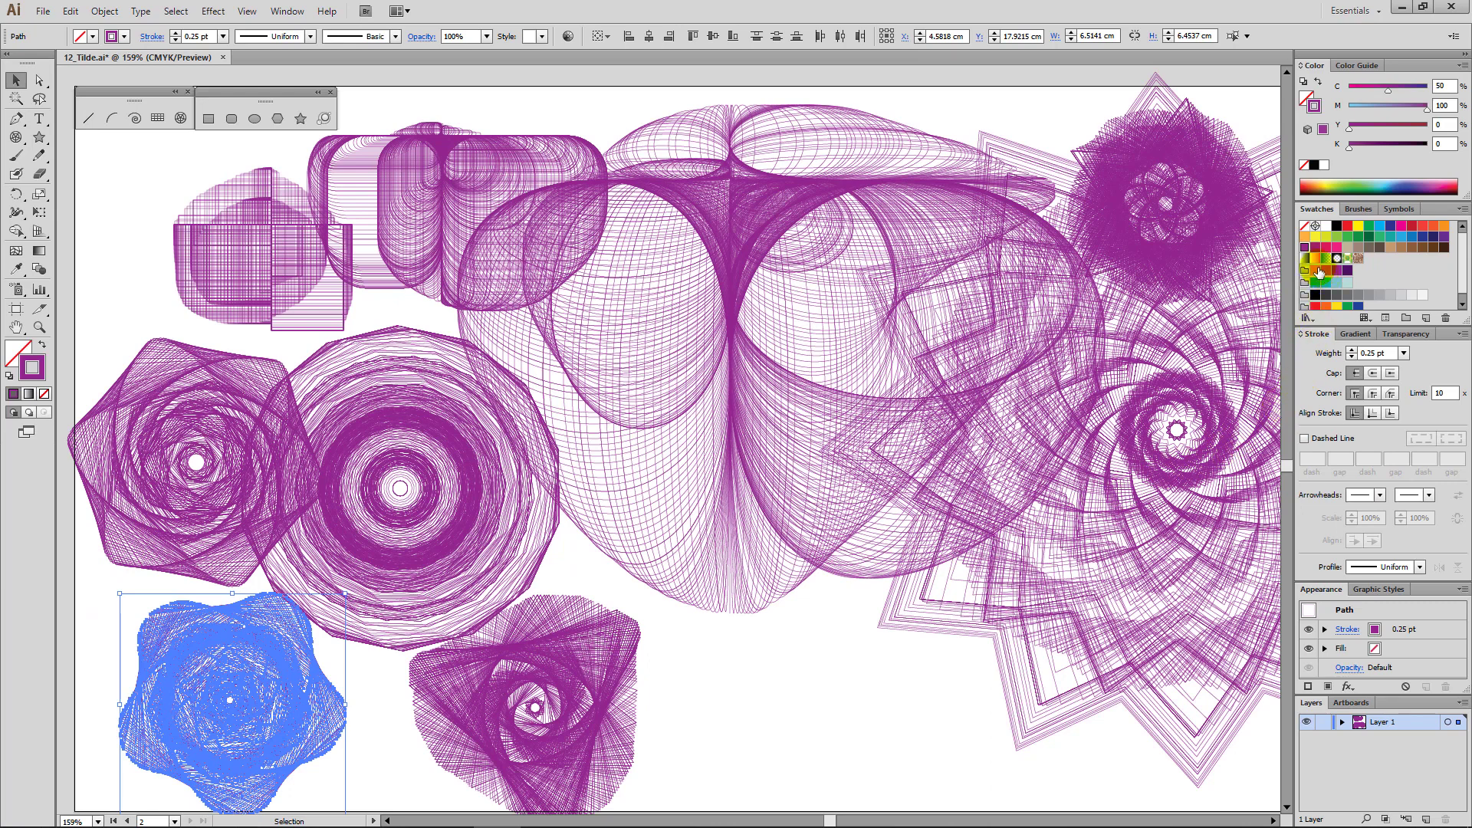
pyautogui.click(1317, 271)
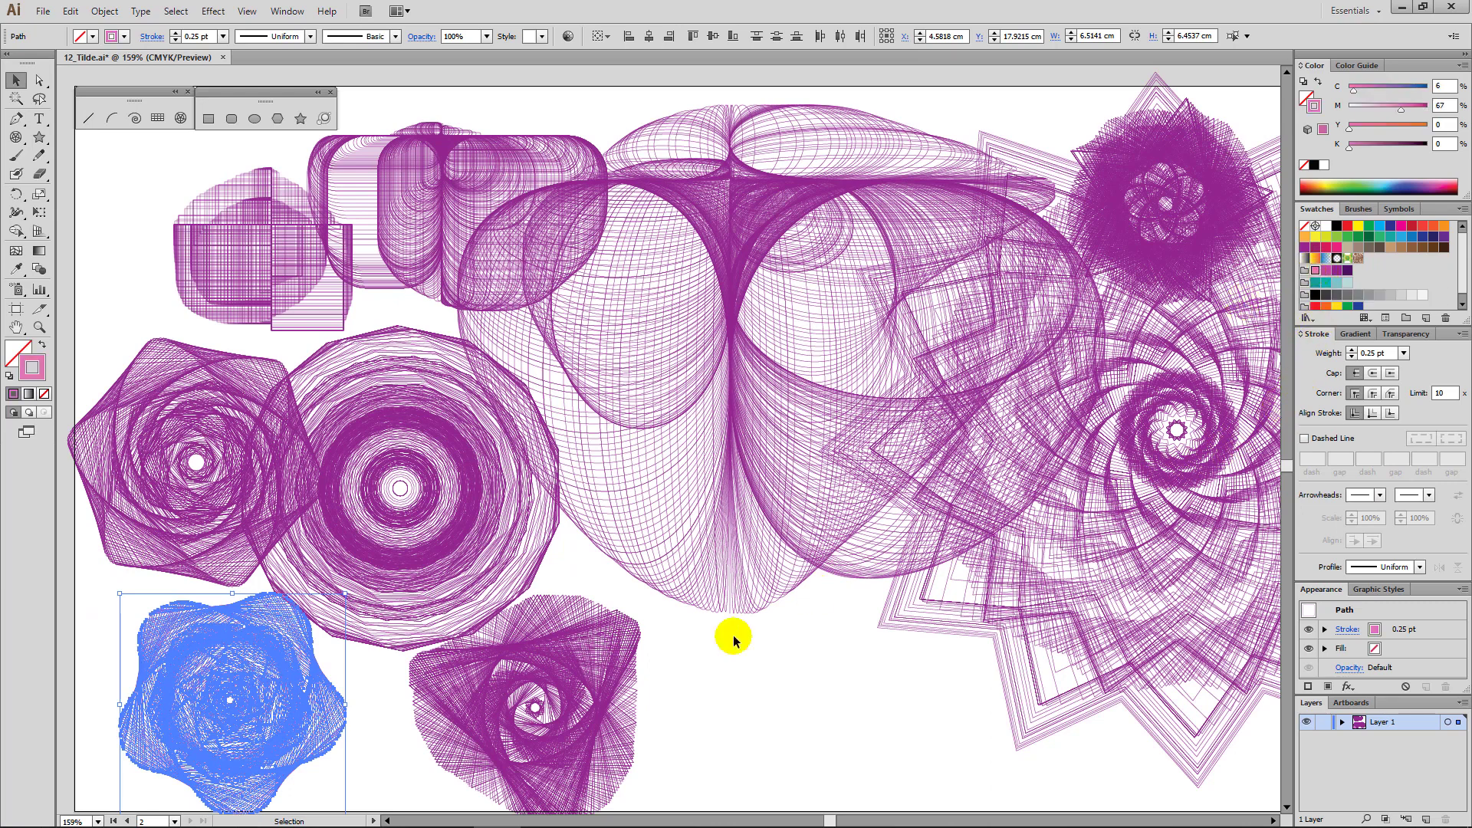
pyautogui.click(352, 756)
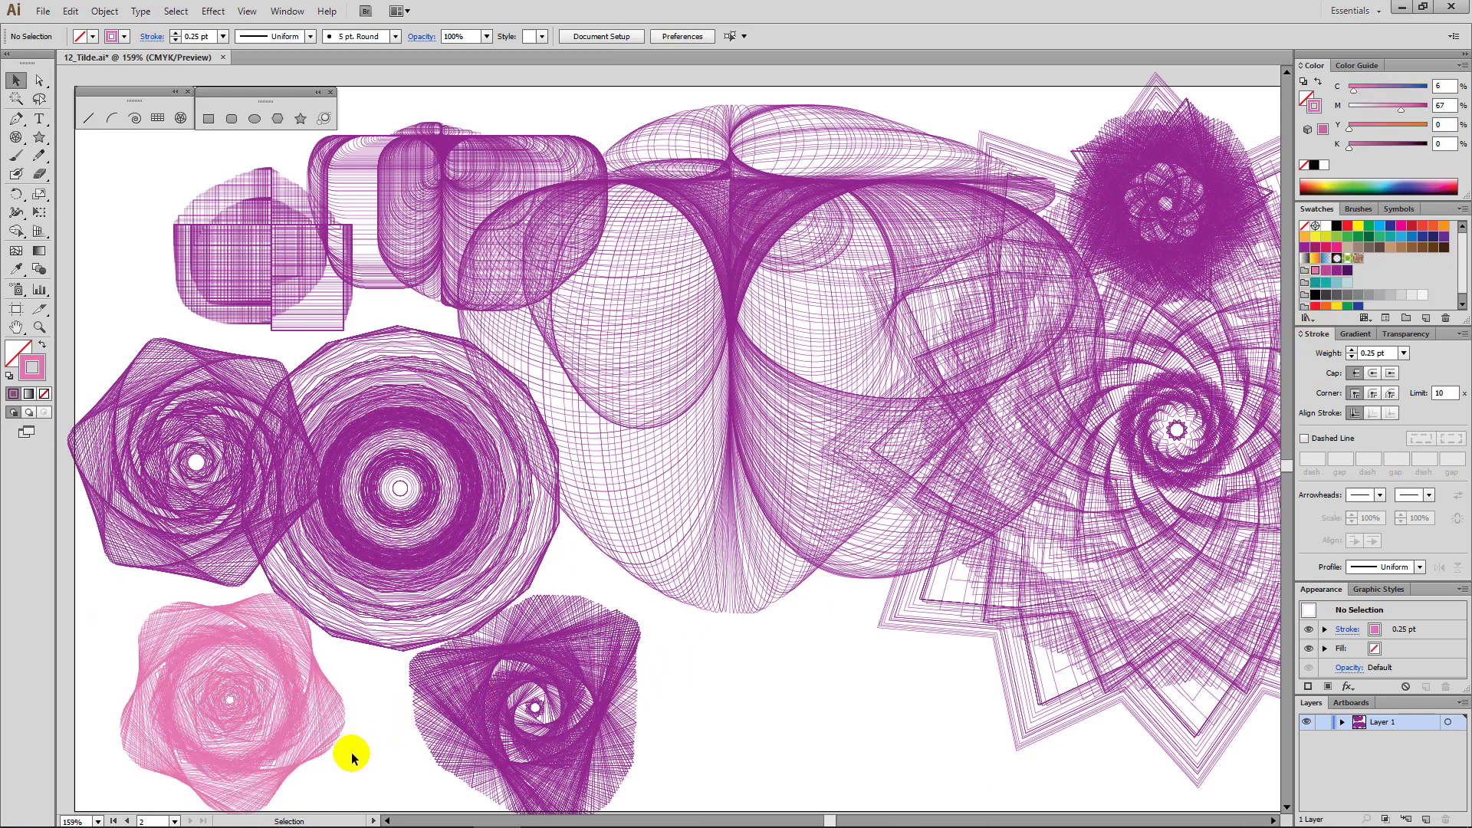
pyautogui.click(247, 707)
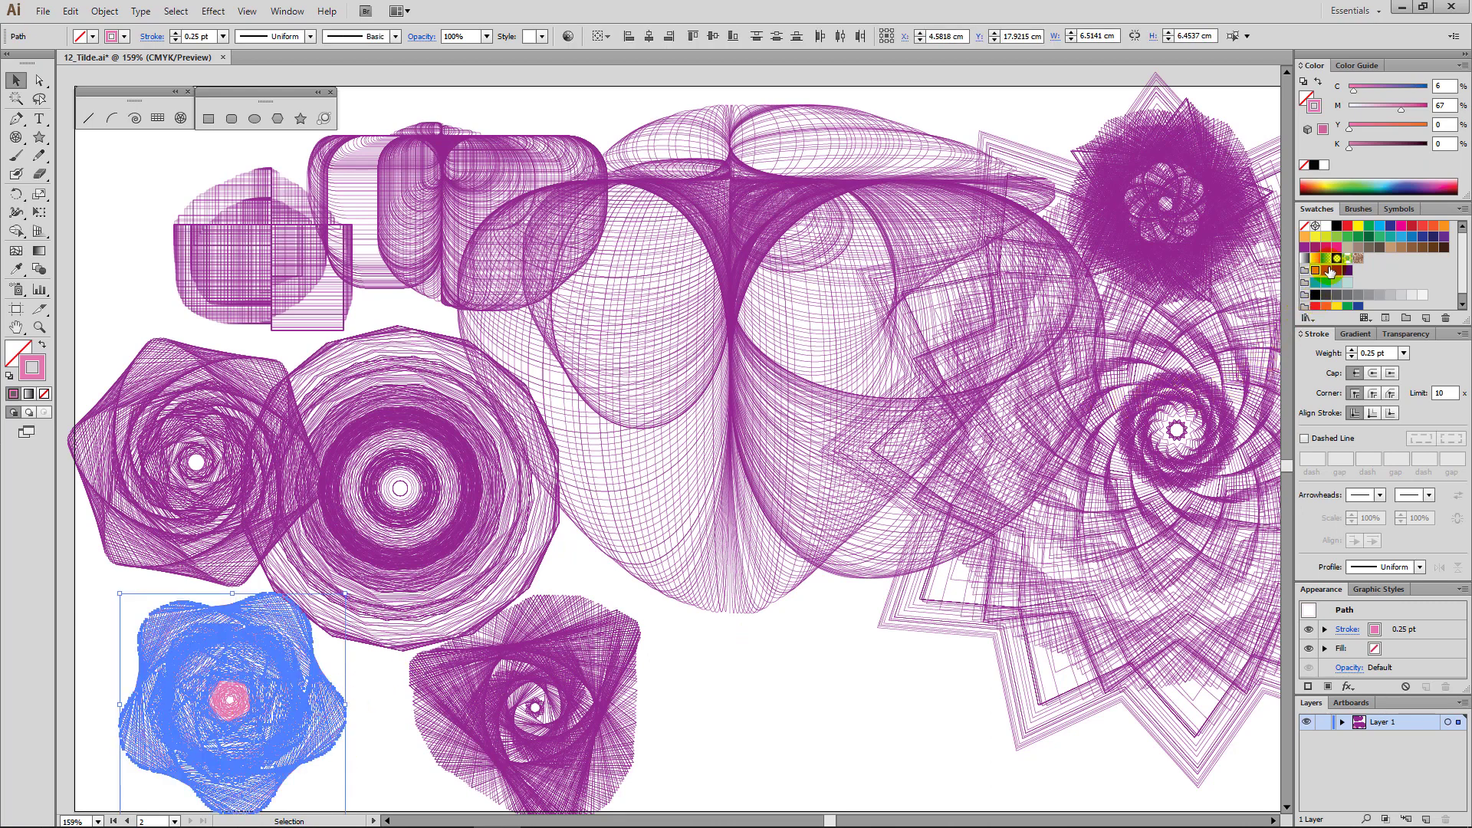
pyautogui.click(1331, 271)
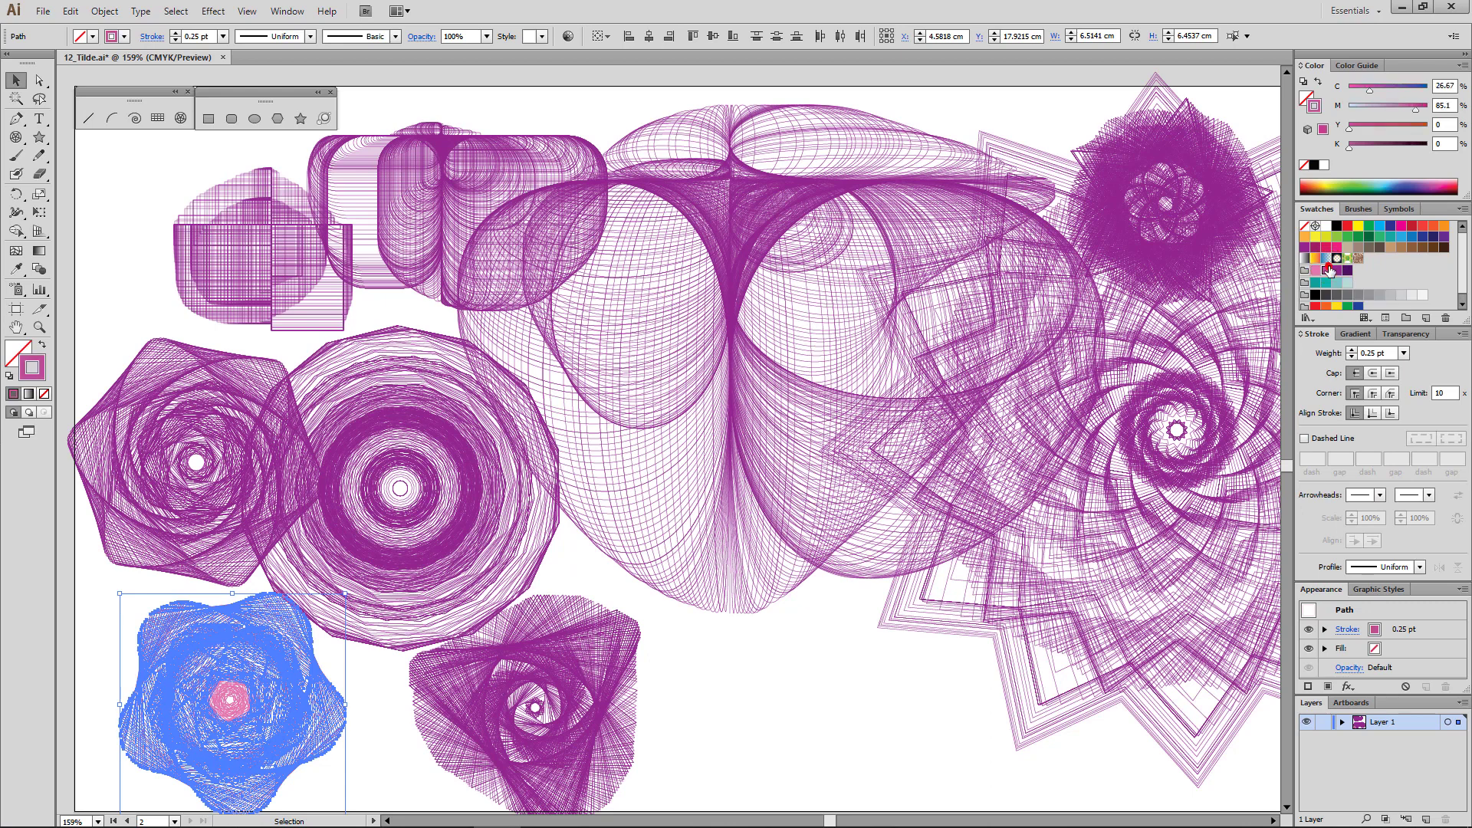
pyautogui.click(363, 732)
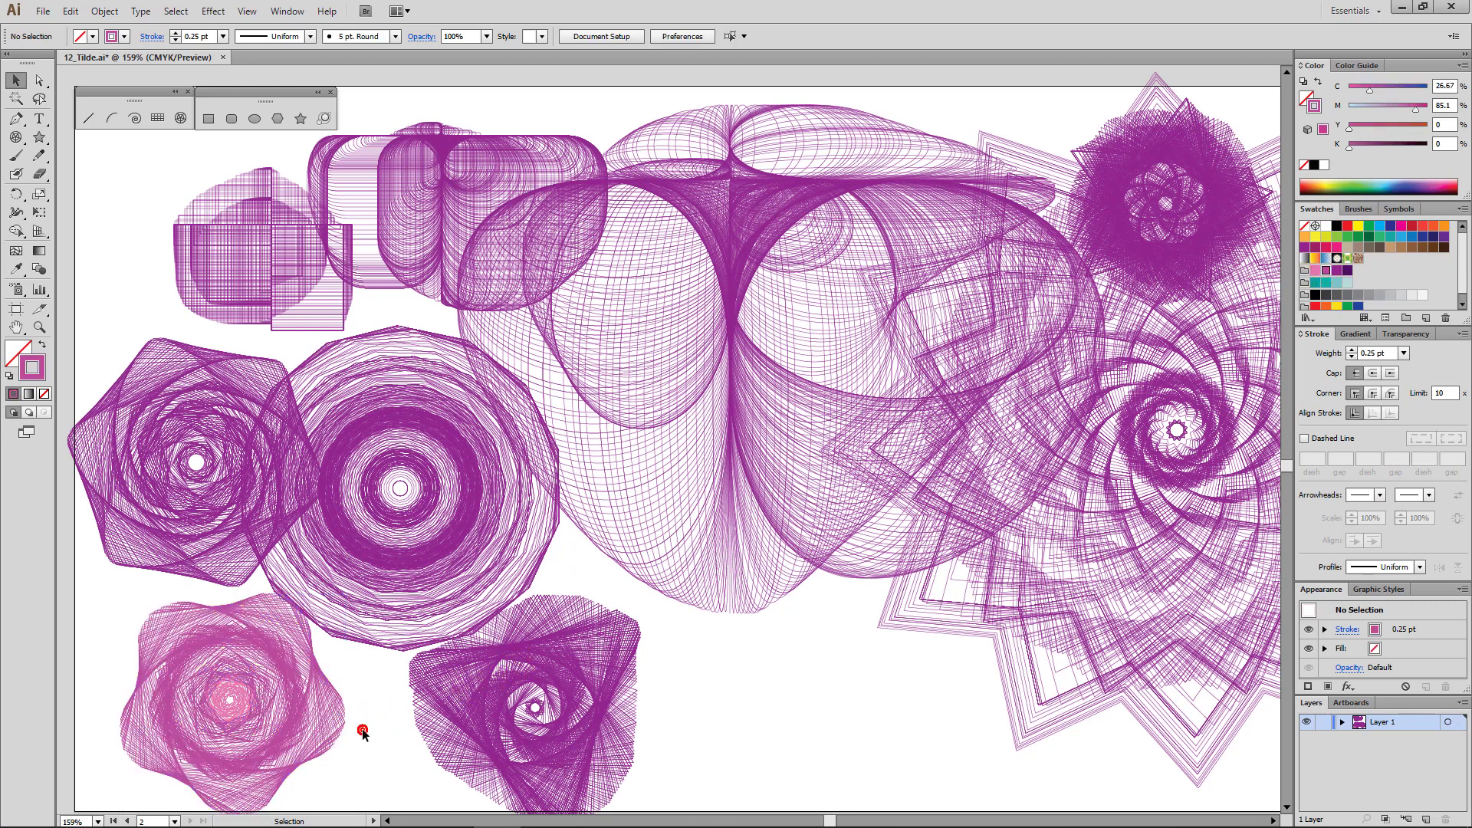
# Recolour the rose's outer layers purple, then the outermost dark purple (C68 M100 Y0 K38).
pyautogui.click(281, 712)
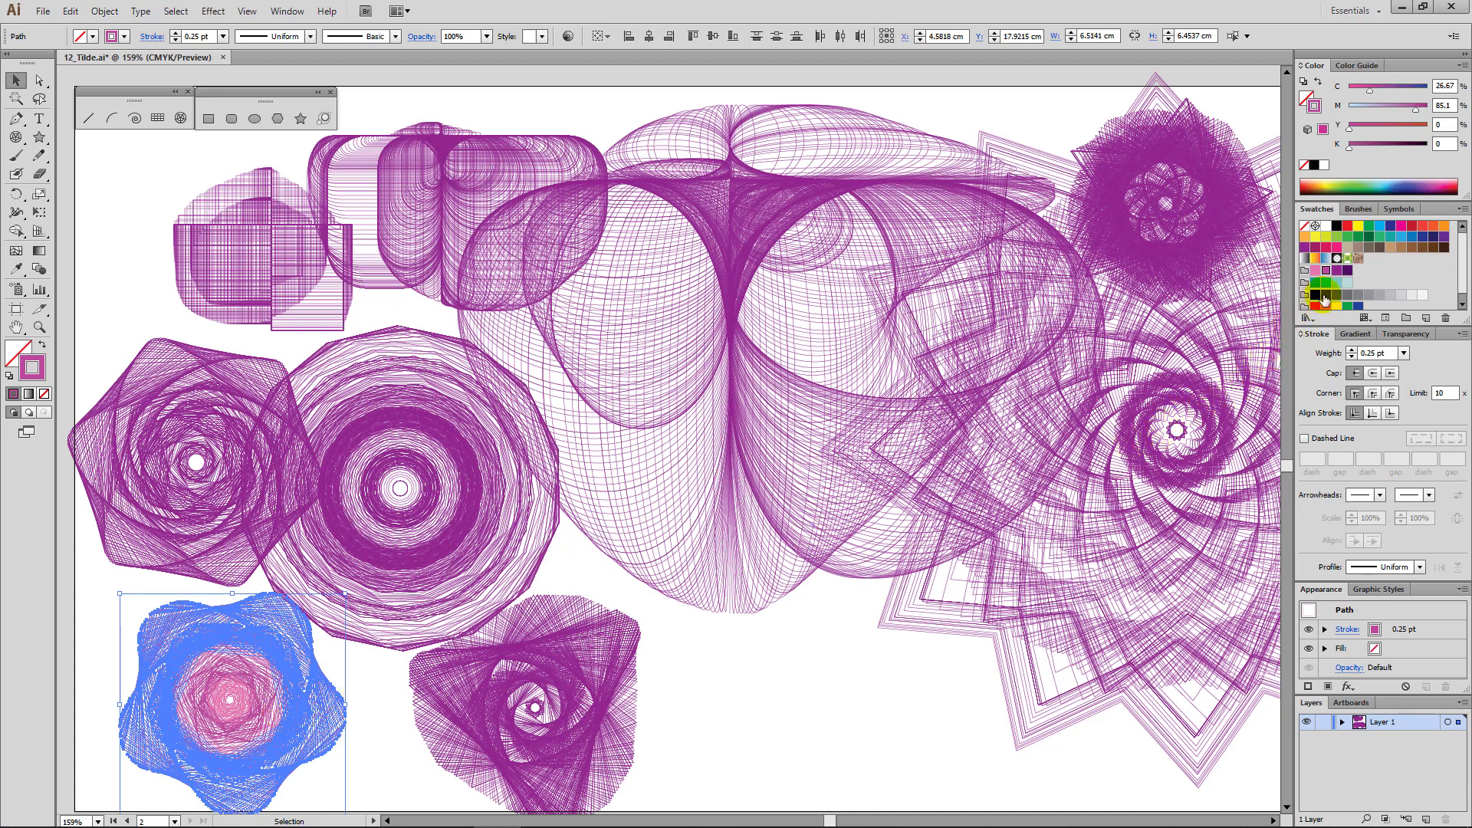
pyautogui.click(1338, 271)
pyautogui.click(376, 736)
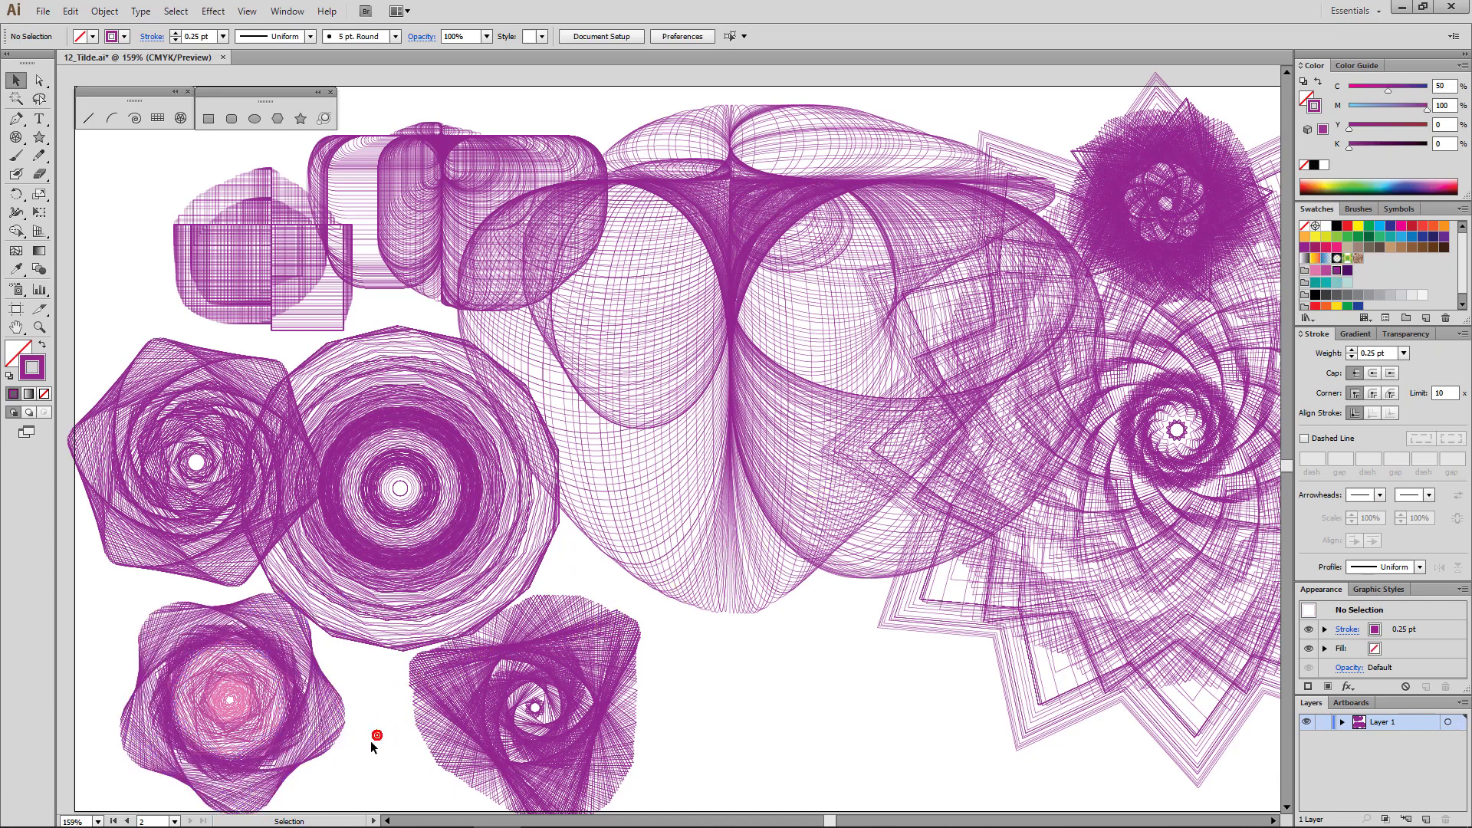
pyautogui.moveTo(322, 719); pyautogui.dragTo(322, 719)
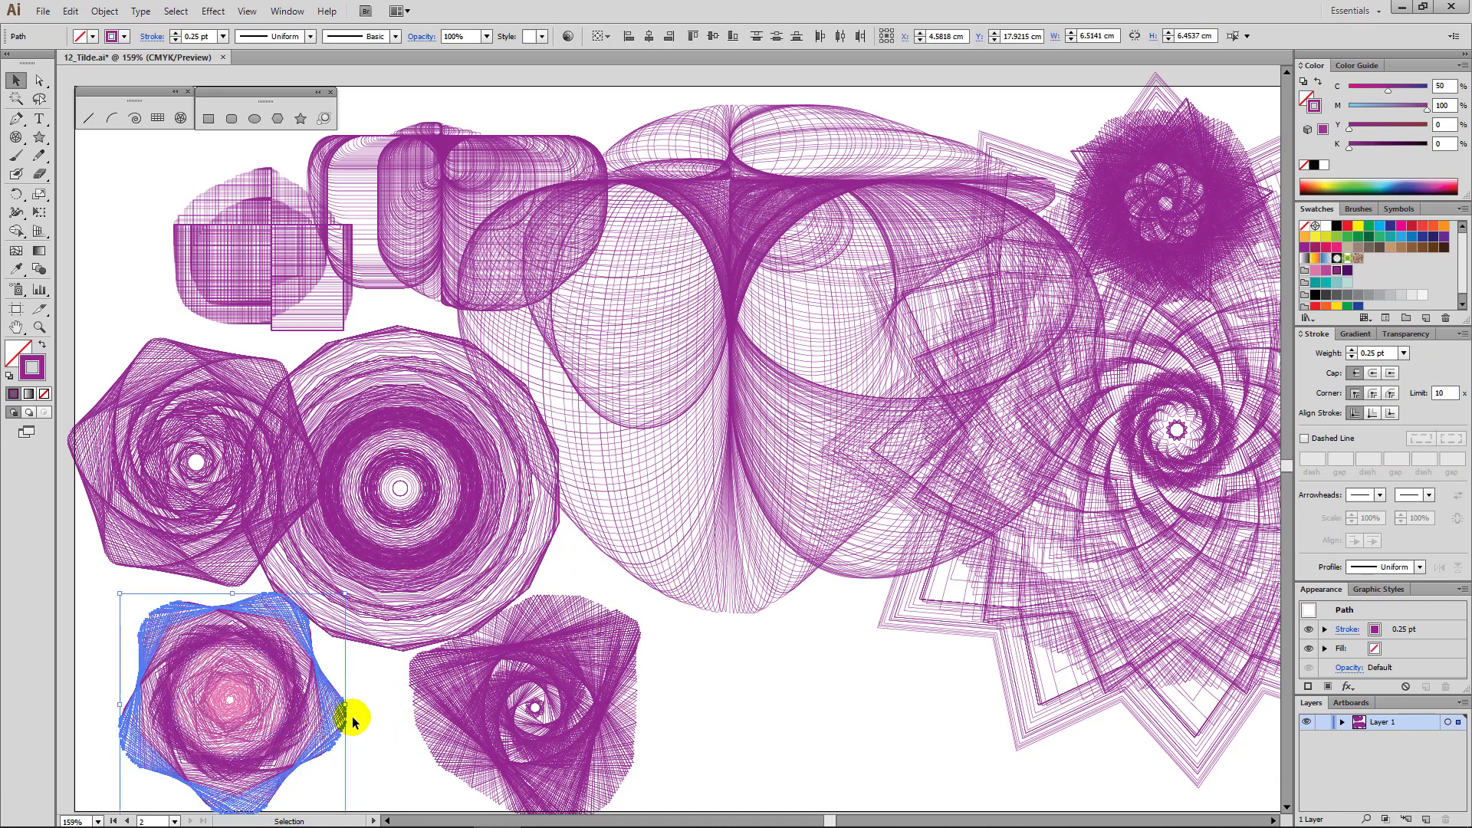
pyautogui.click(1347, 273)
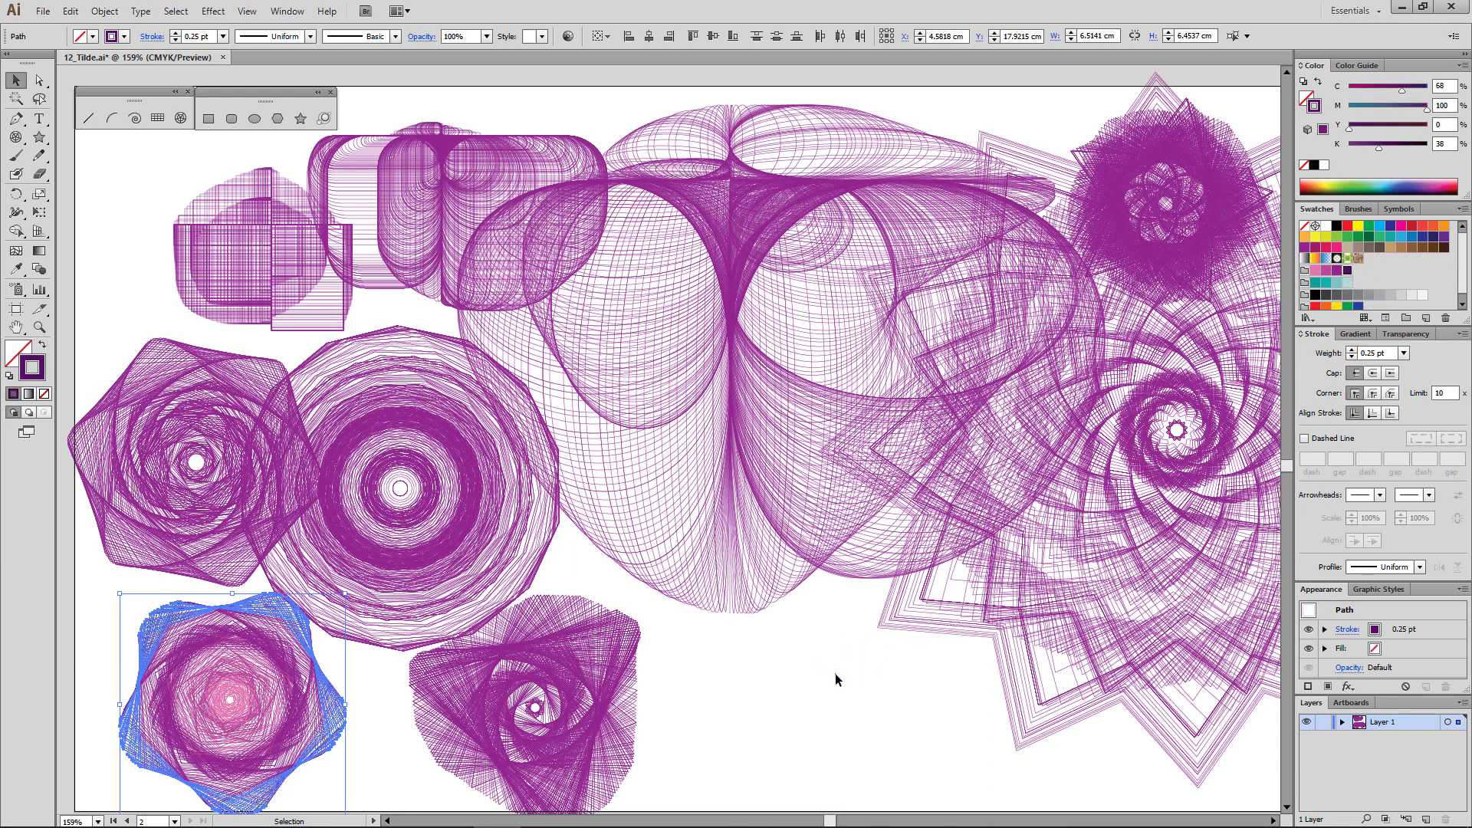
pyautogui.click(381, 696)
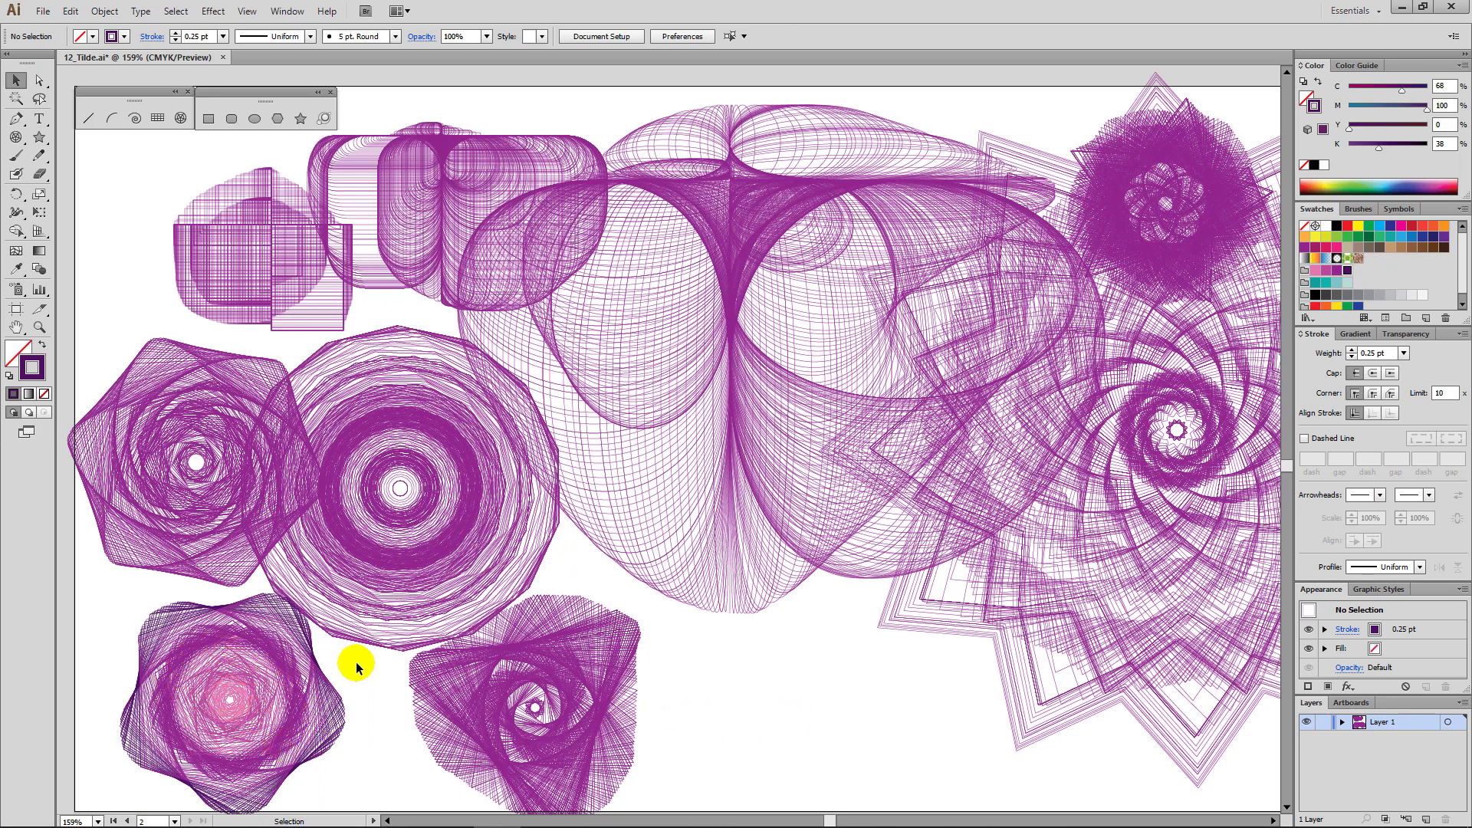
pyautogui.moveTo(356, 661); pyautogui.dragTo(394, 479)
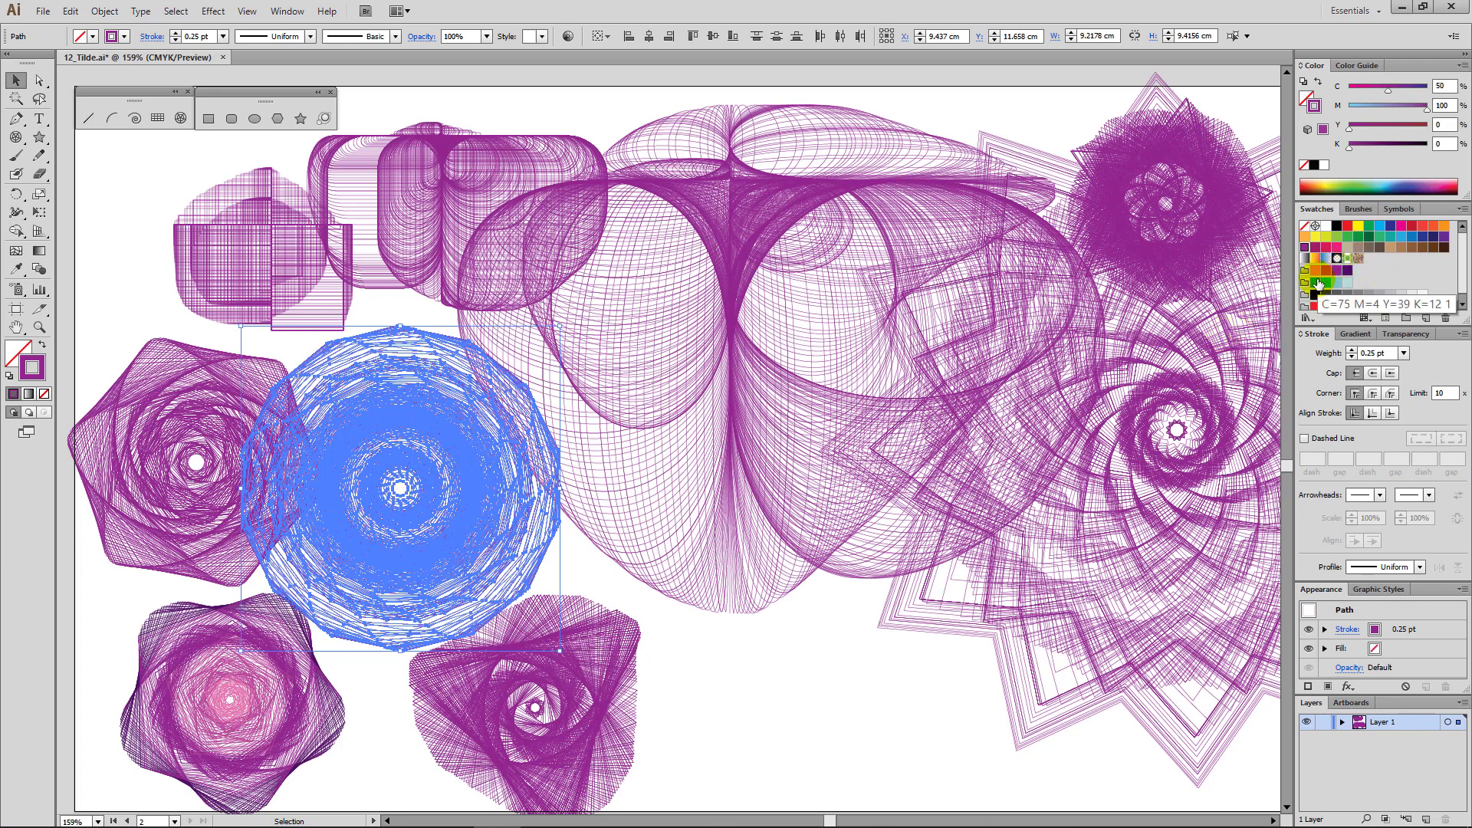
# Stroke the concentric circle rosette teal and give its outer rings a different teal.
pyautogui.click(1316, 282)
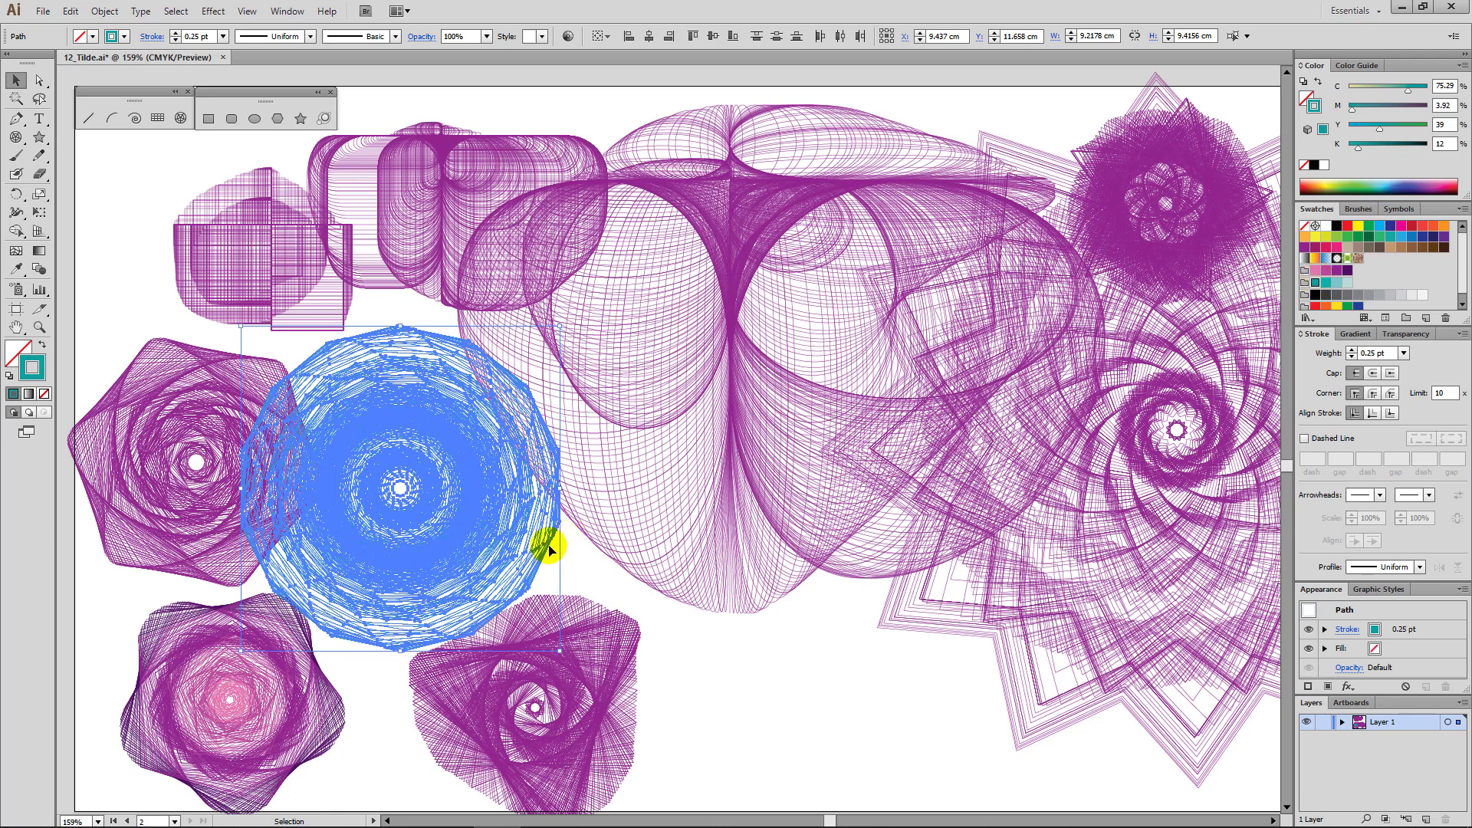
pyautogui.click(381, 681)
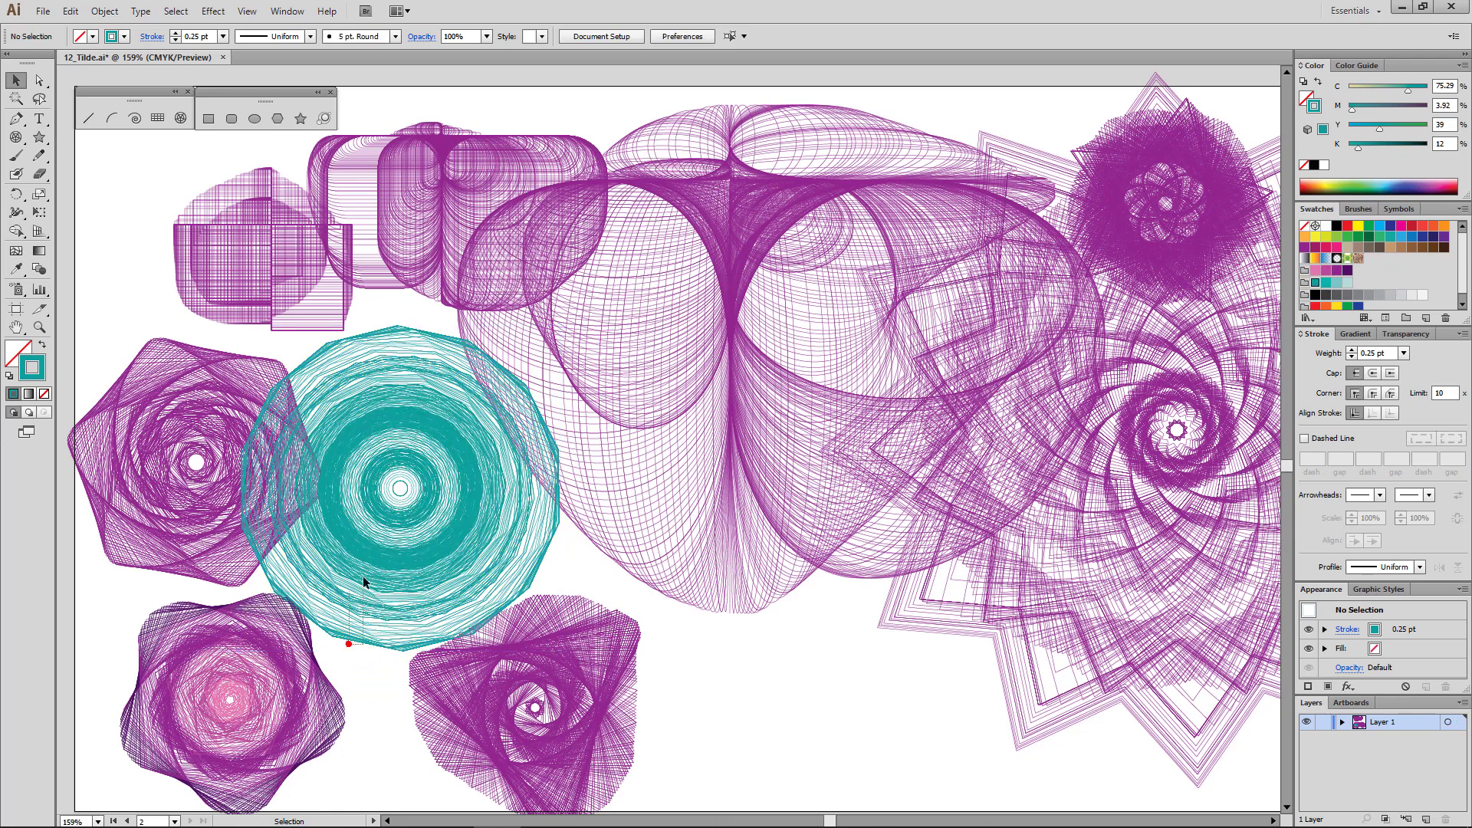
pyautogui.click(370, 534)
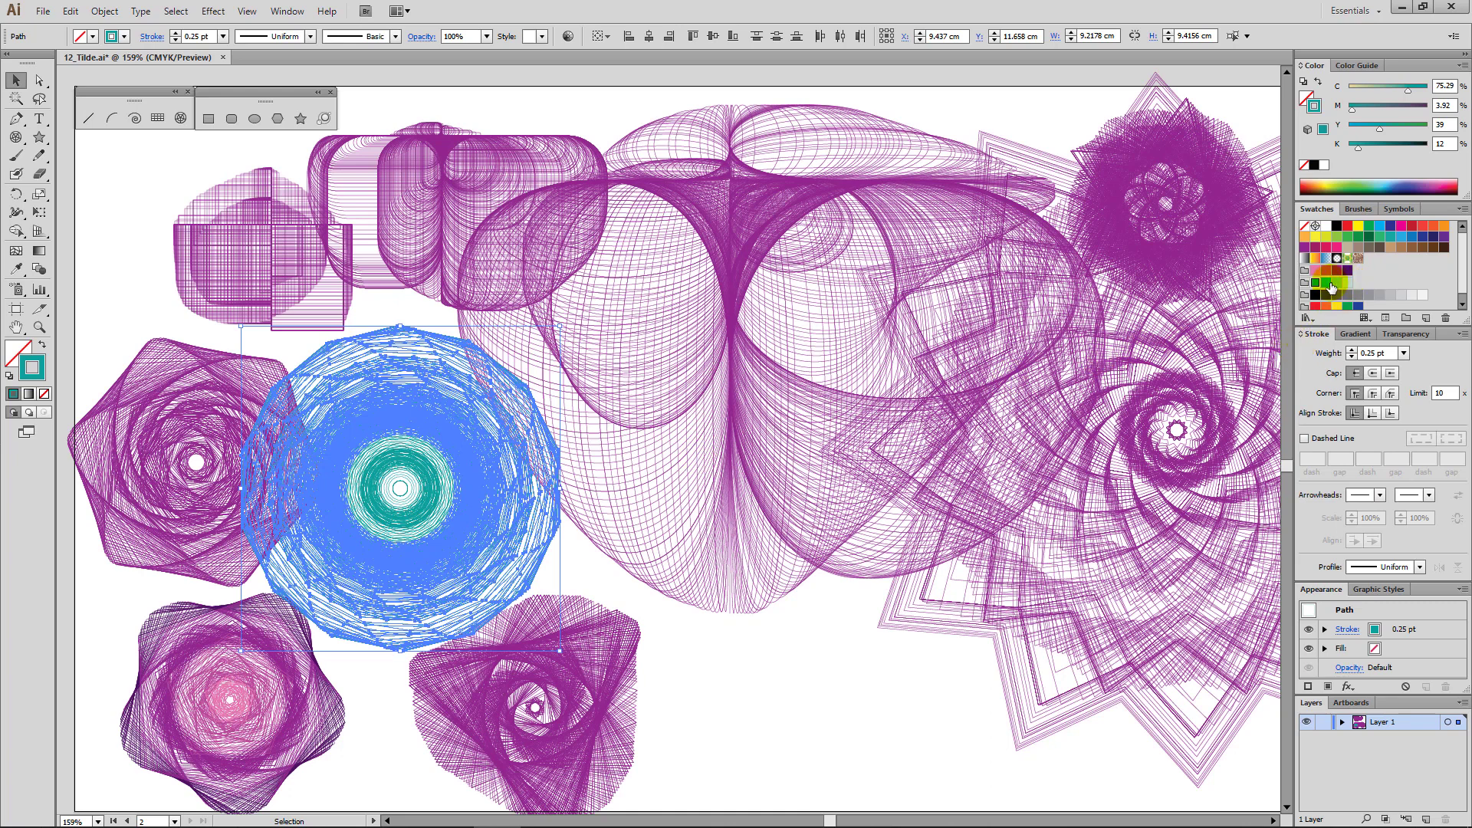
pyautogui.click(1327, 284)
pyautogui.click(378, 680)
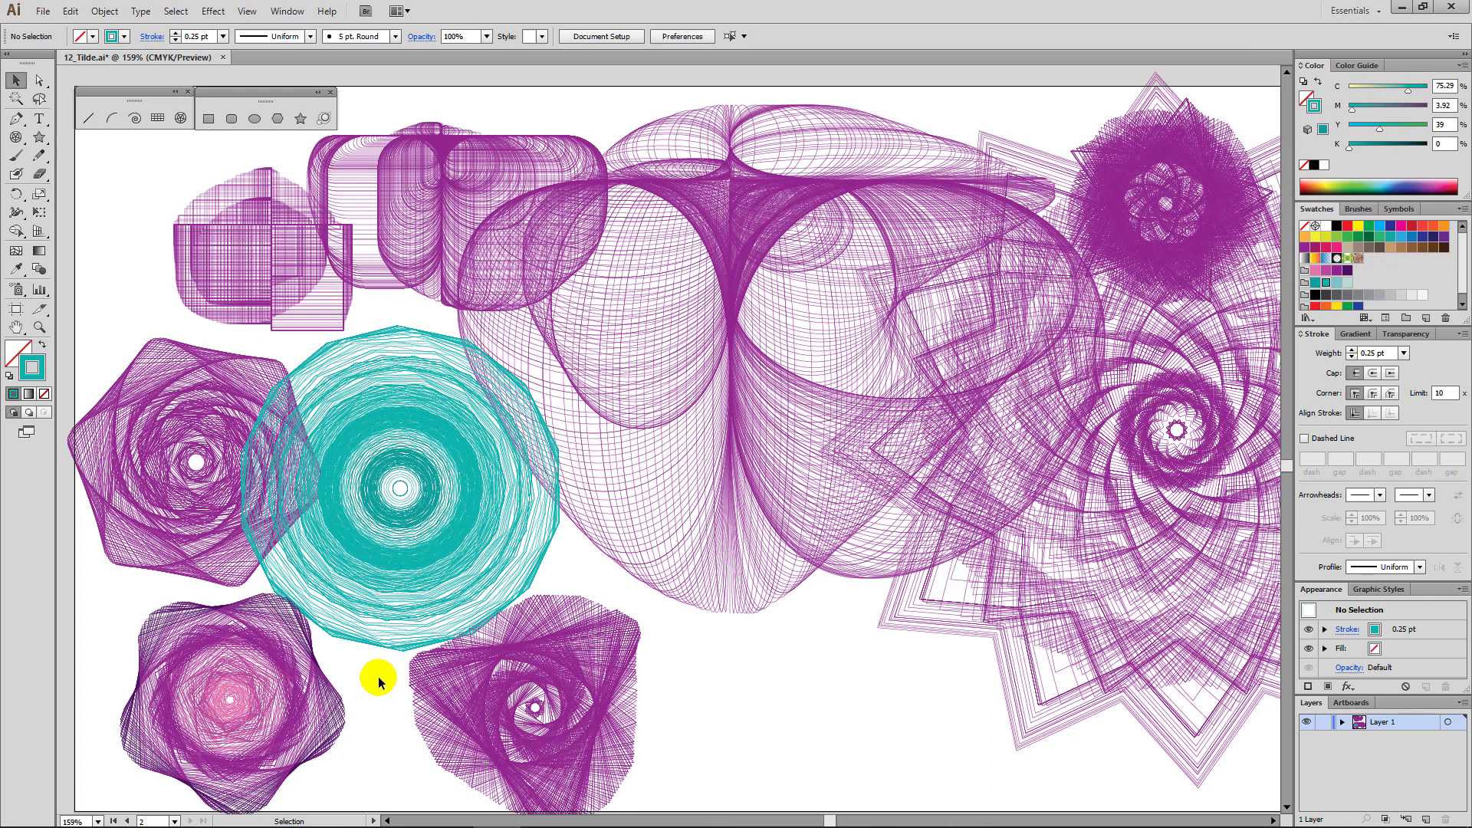
# Recolour the outer ring around the teal circle with pale teal (C28 M4 Y17).
pyautogui.click(374, 588)
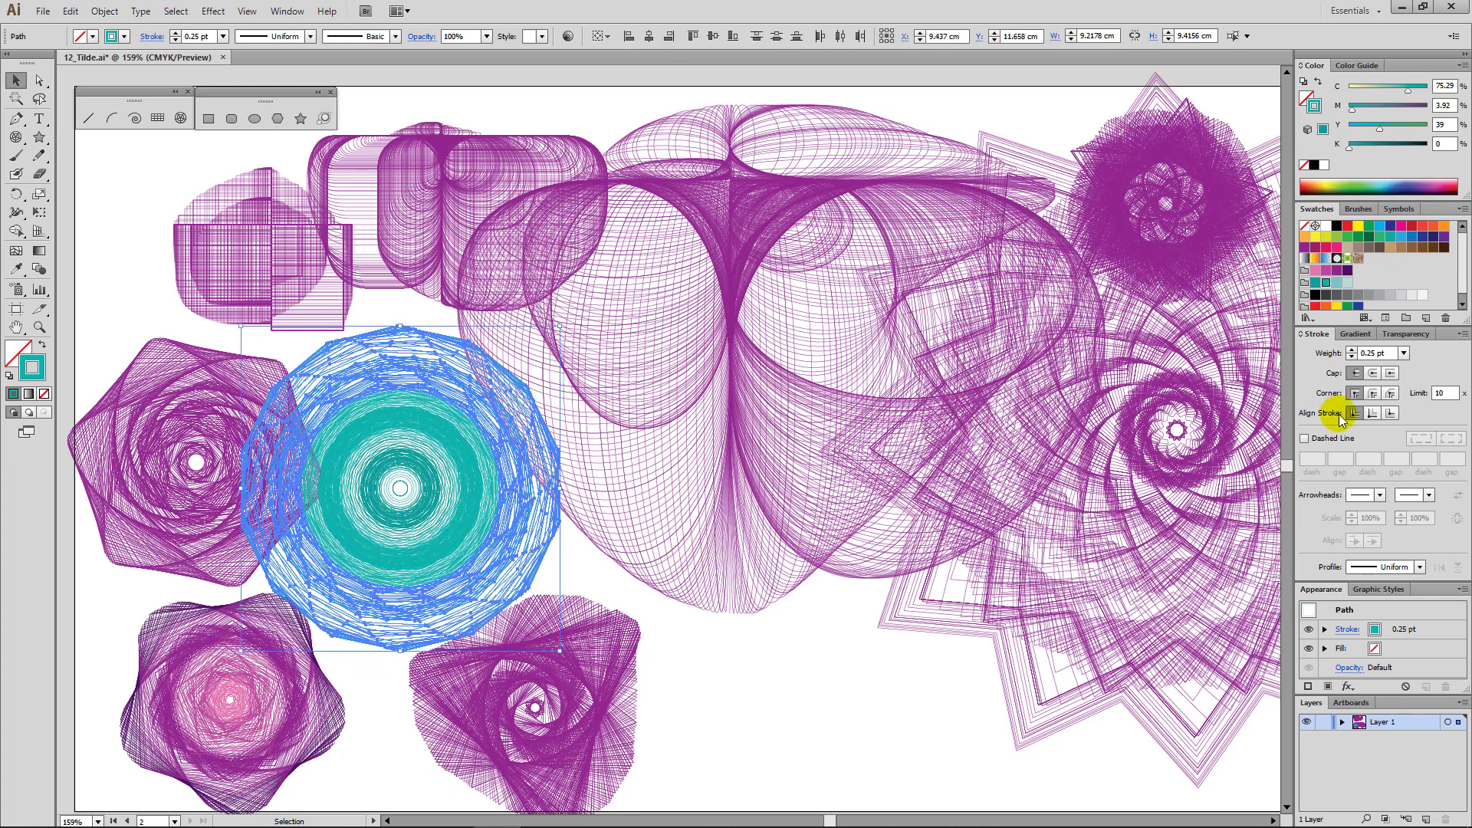
pyautogui.click(1337, 284)
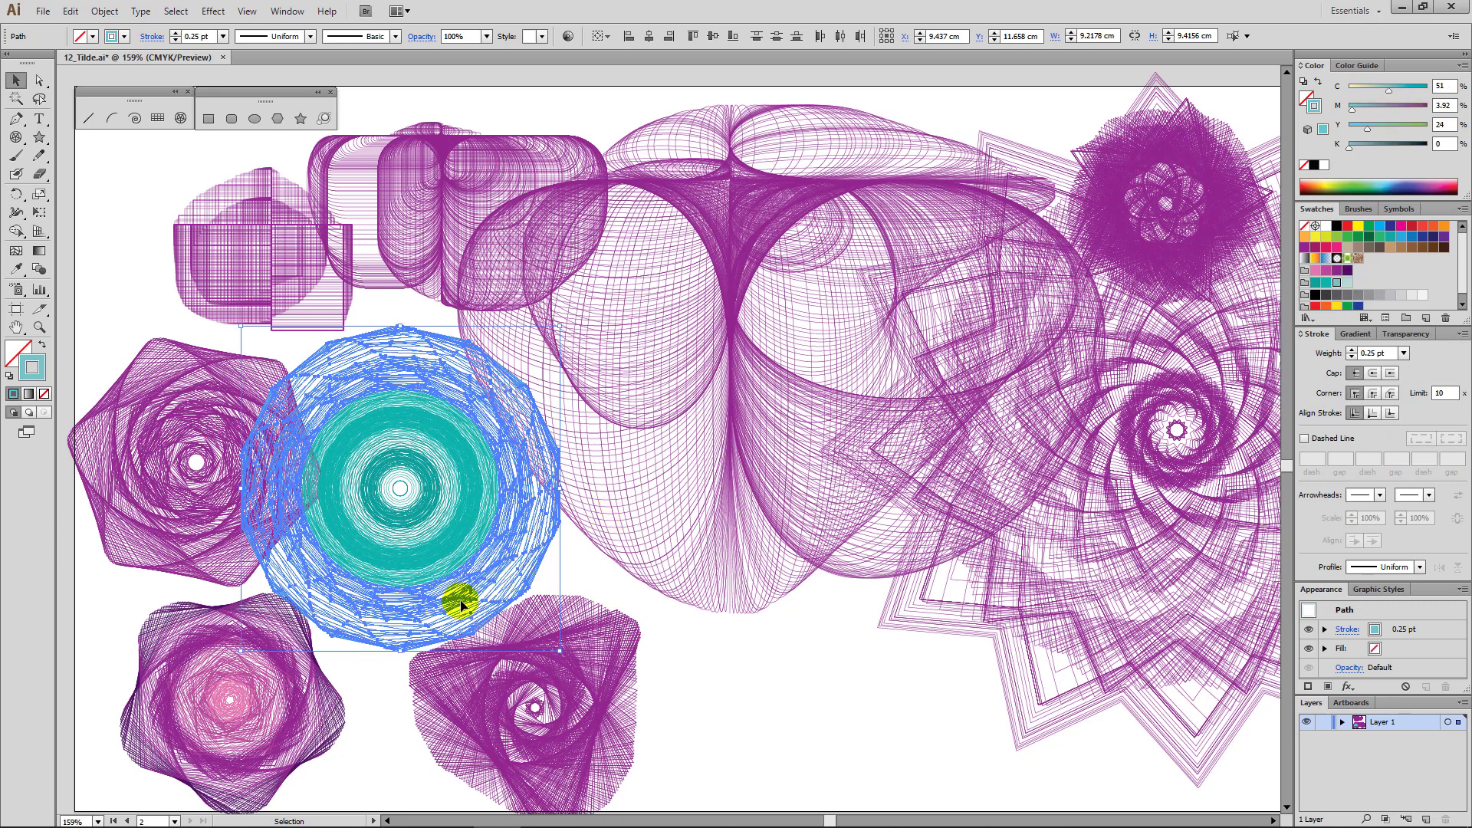
pyautogui.click(381, 698)
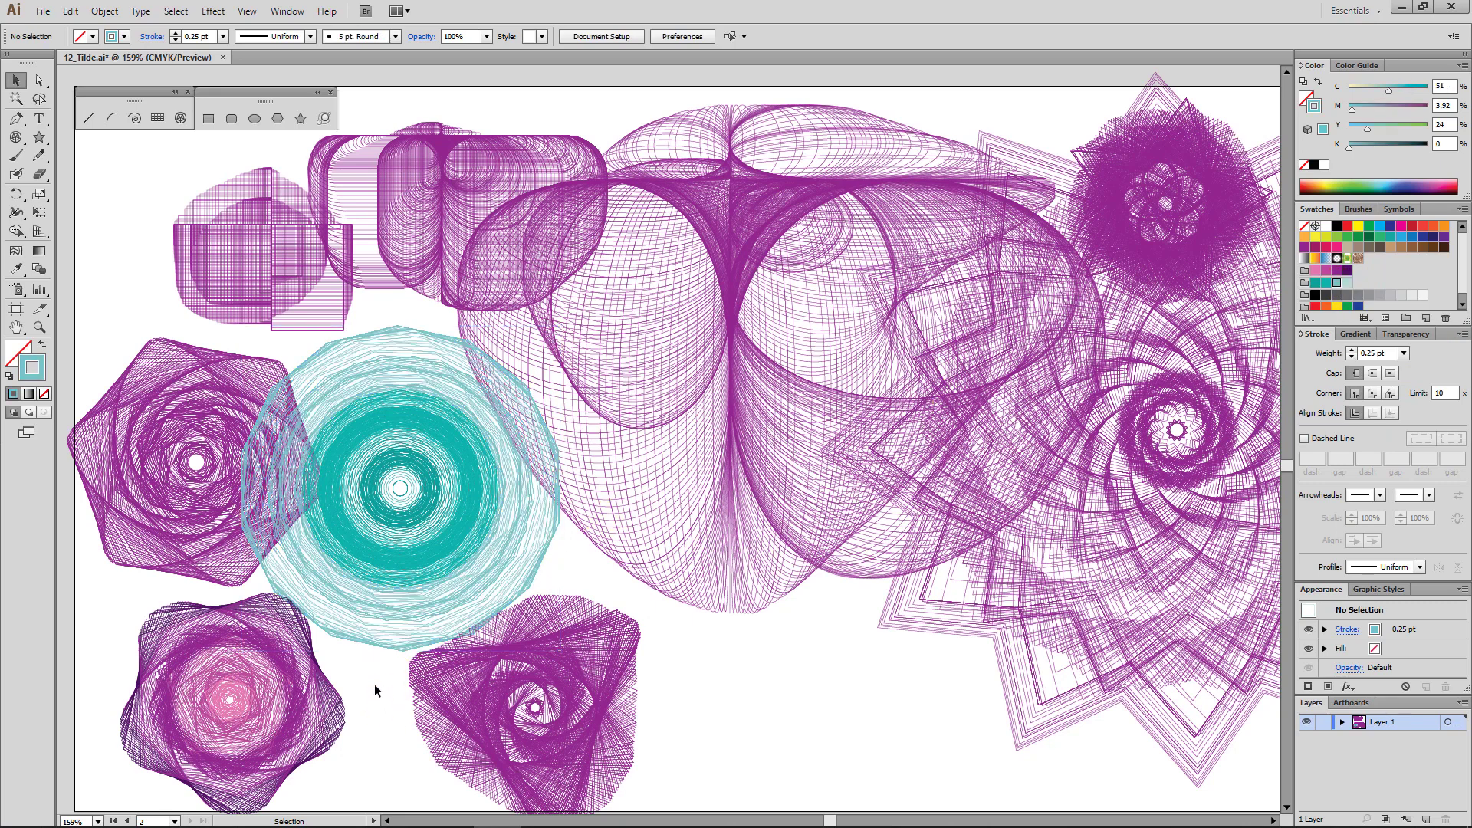
pyautogui.moveTo(378, 690); pyautogui.dragTo(361, 616)
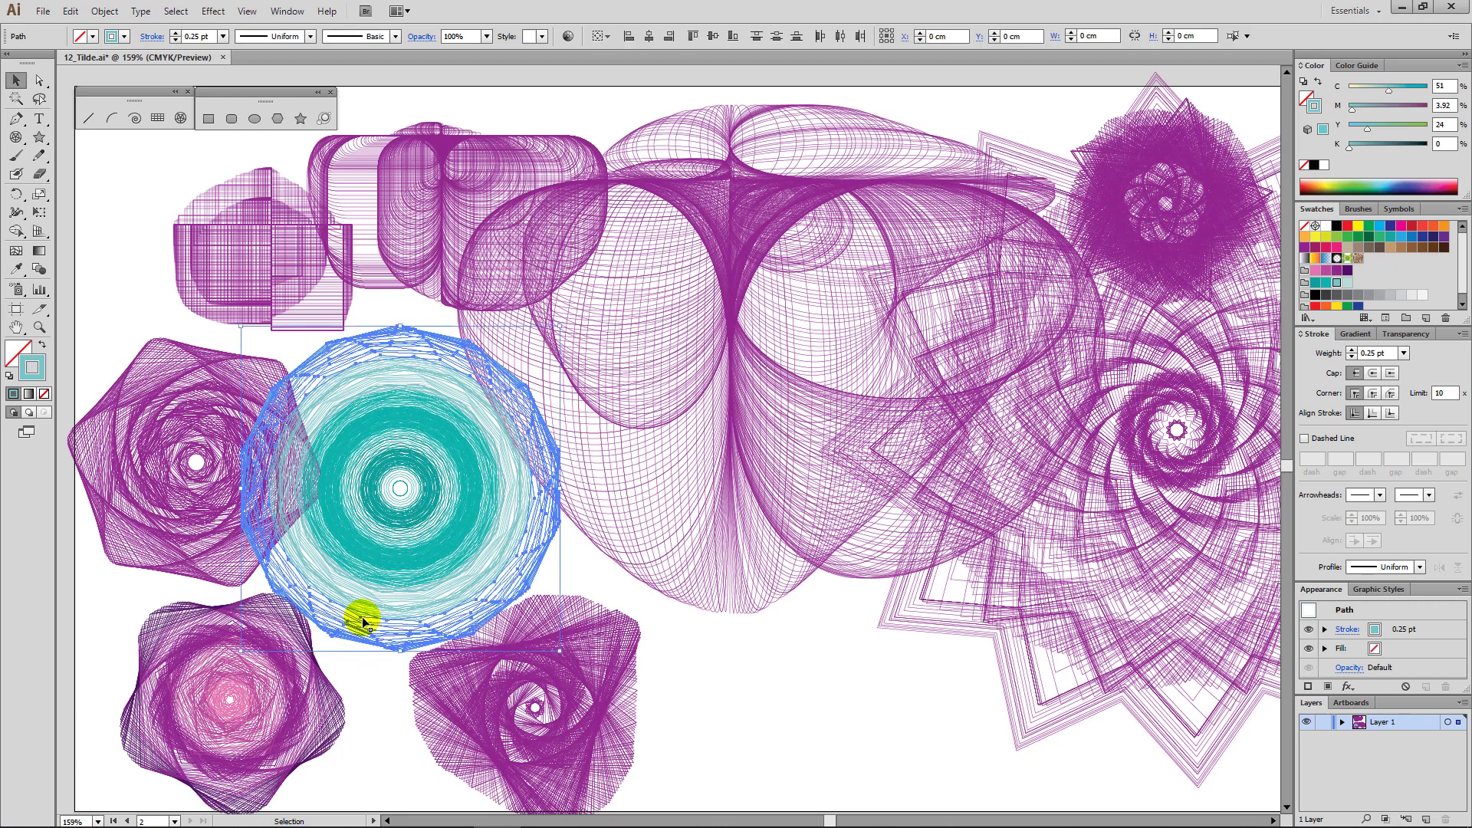
pyautogui.click(1348, 284)
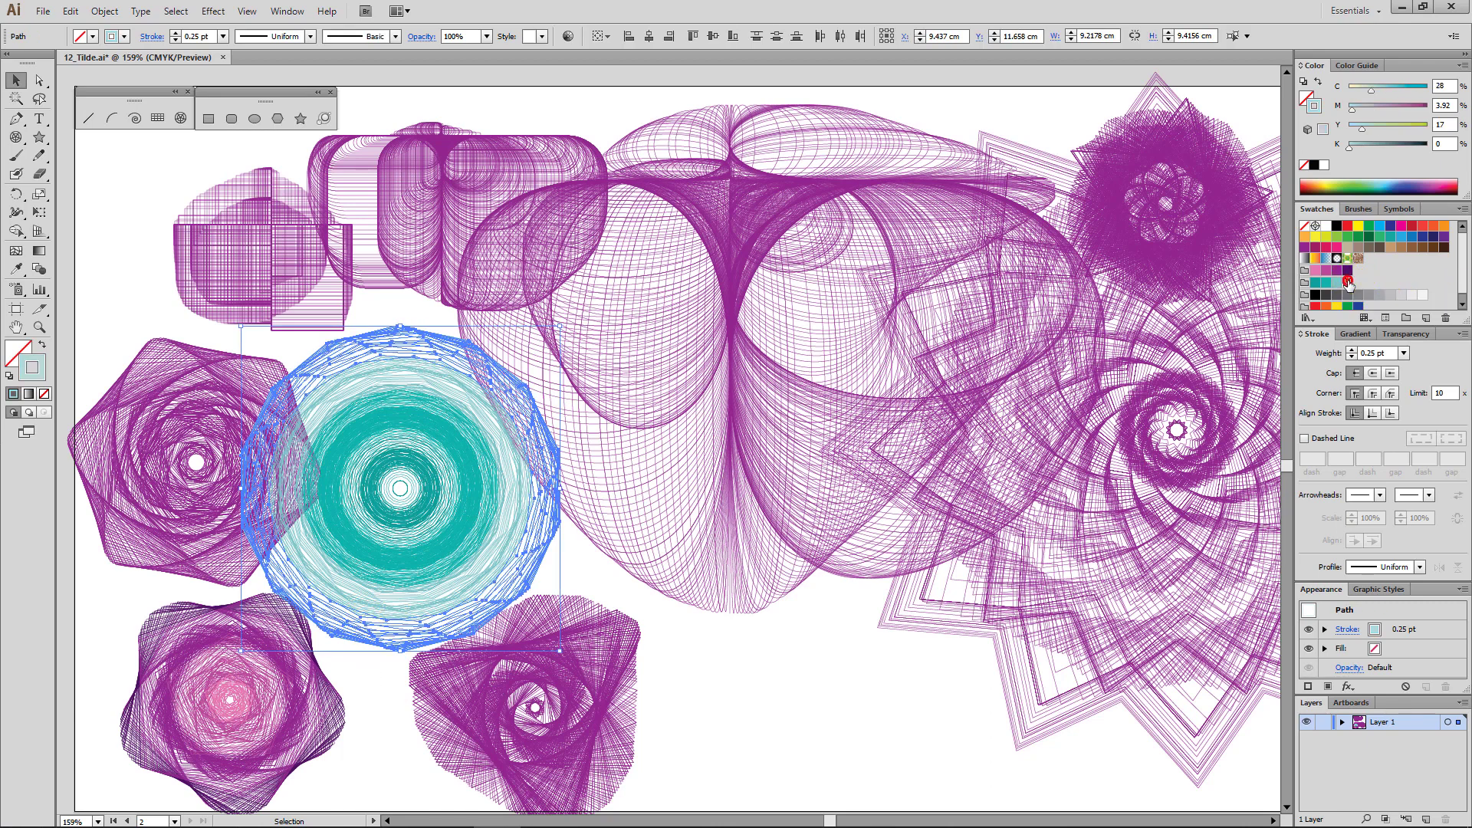
pyautogui.click(844, 633)
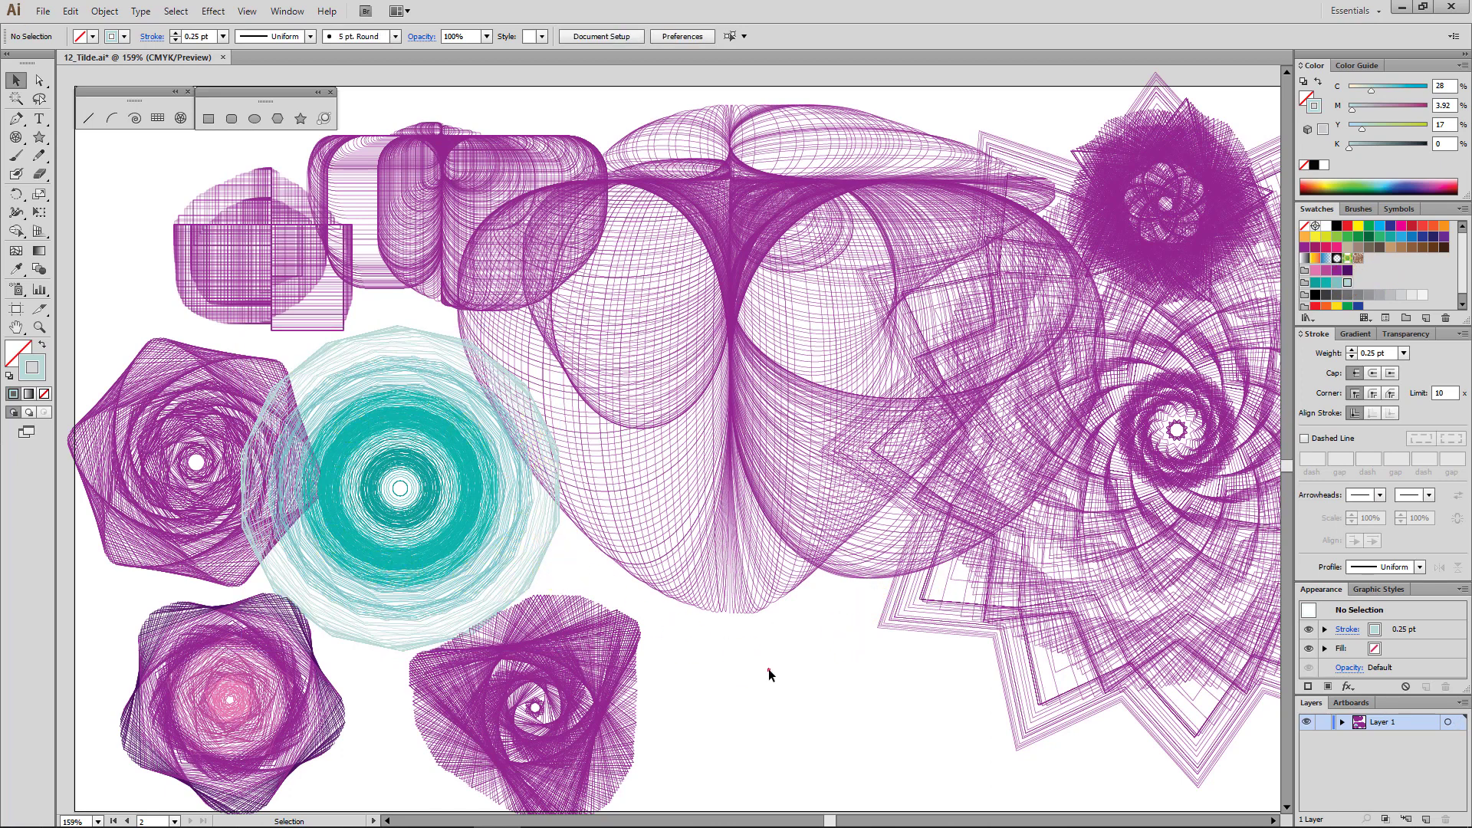
pyautogui.moveTo(903, 667); pyautogui.dragTo(749, 595)
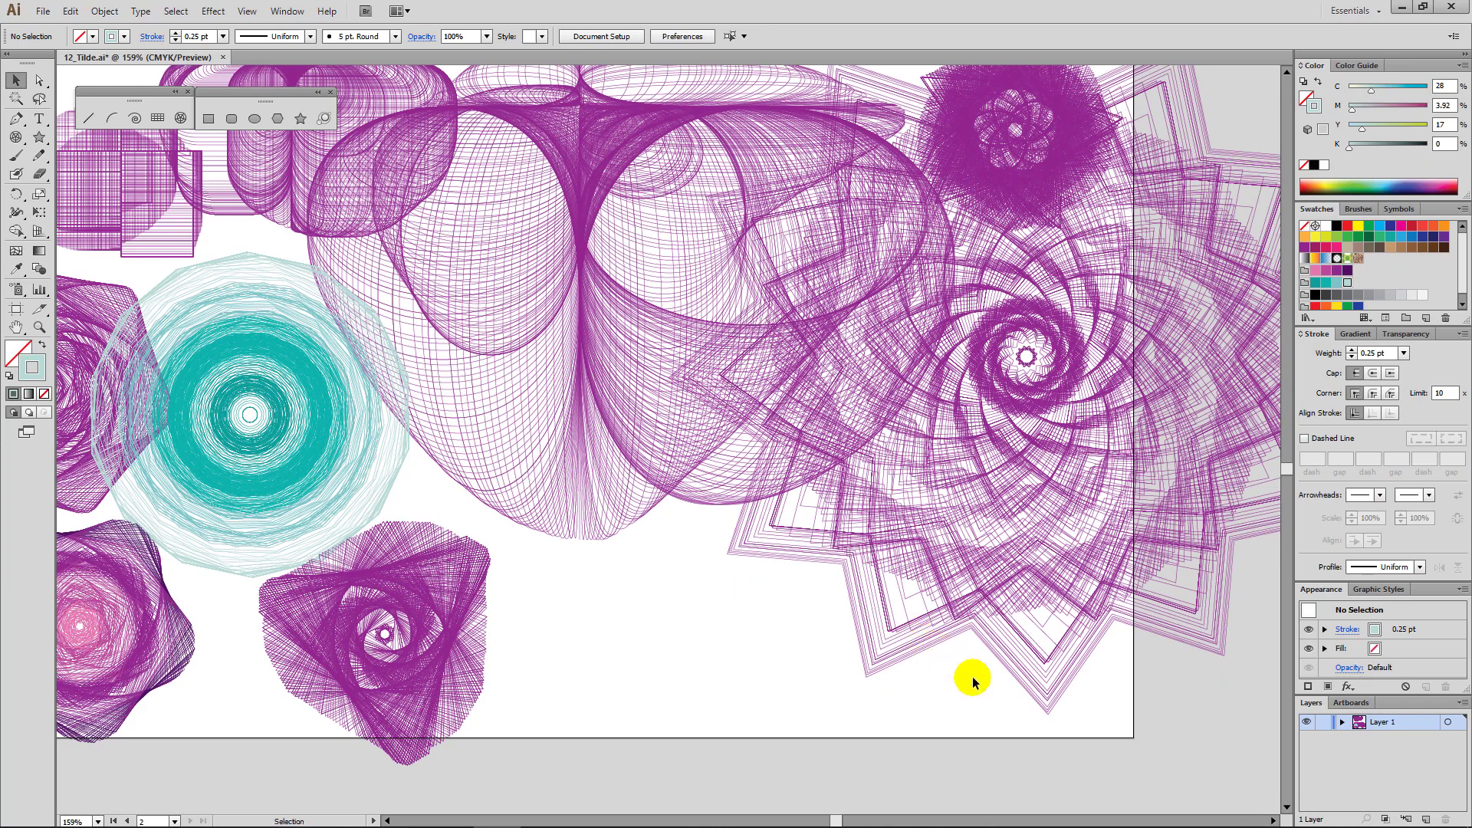
# Swap the big magenta star's fill and stroke so it renders solid purple.
pyautogui.moveTo(1026, 331)
pyautogui.mouseDown()
pyautogui.moveTo(1073, 449)
pyautogui.moveTo(1027, 449)
pyautogui.mouseUp()
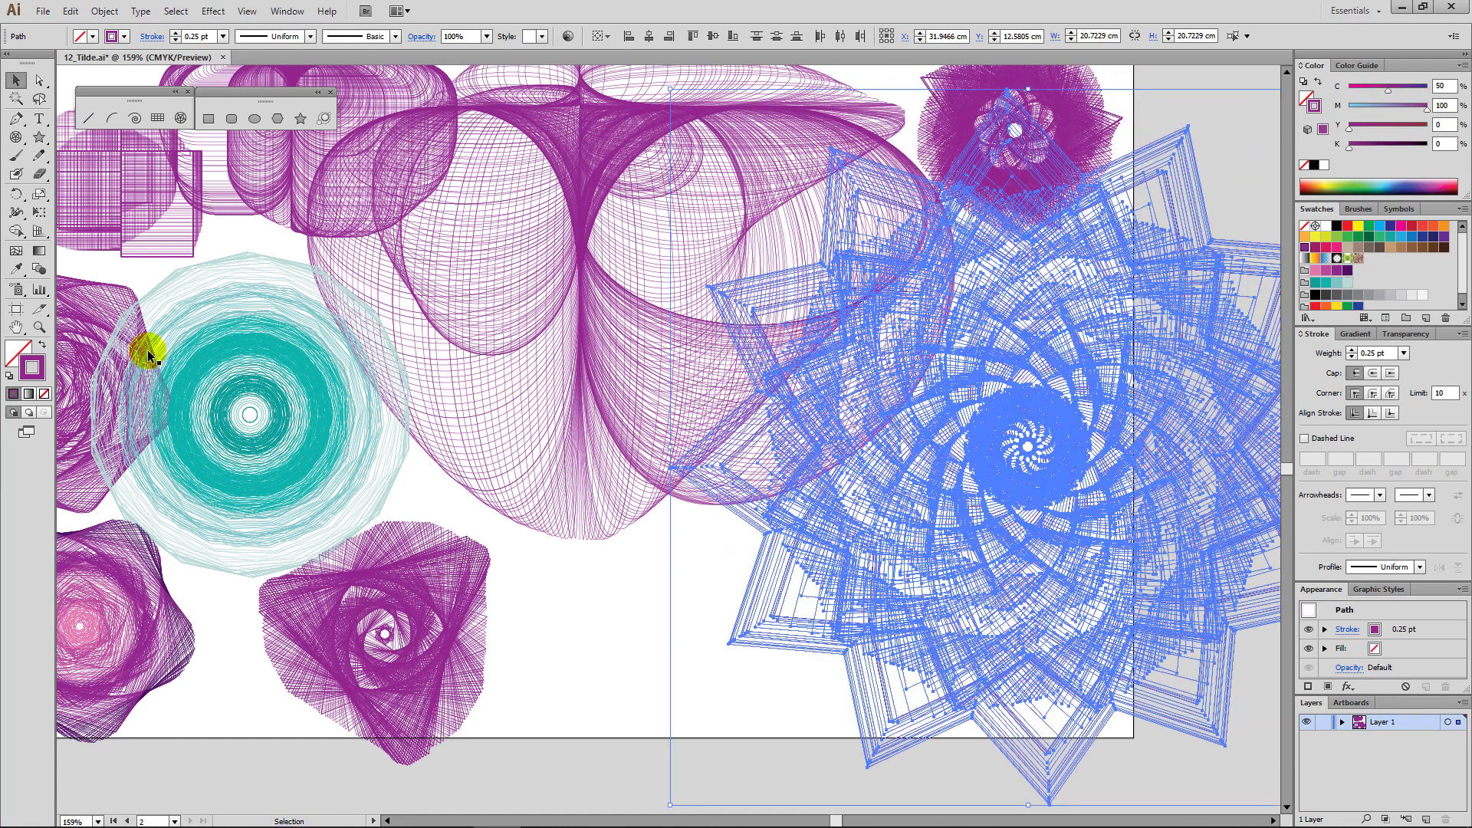
pyautogui.click(42, 349)
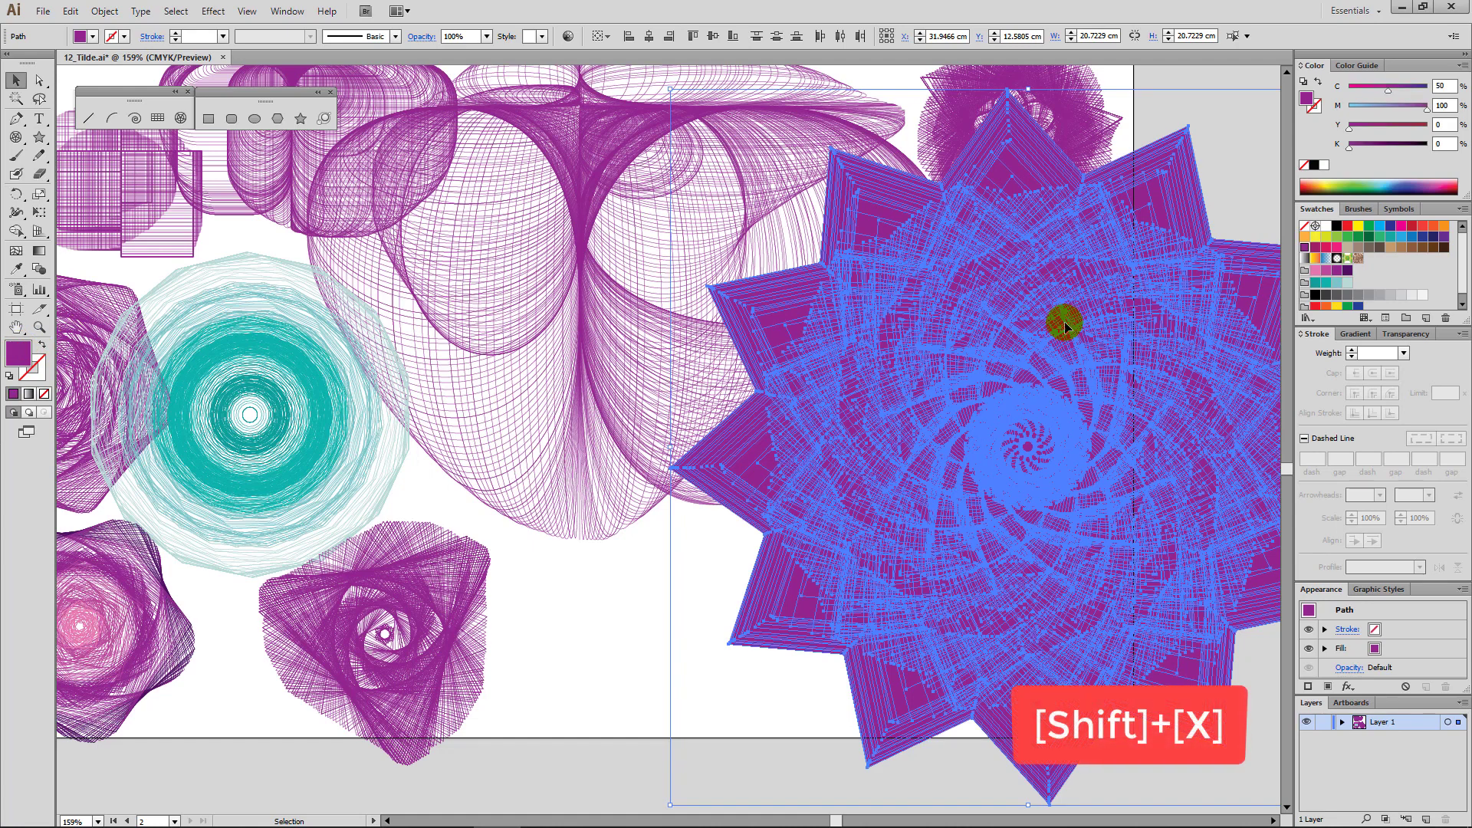
pyautogui.click(691, 575)
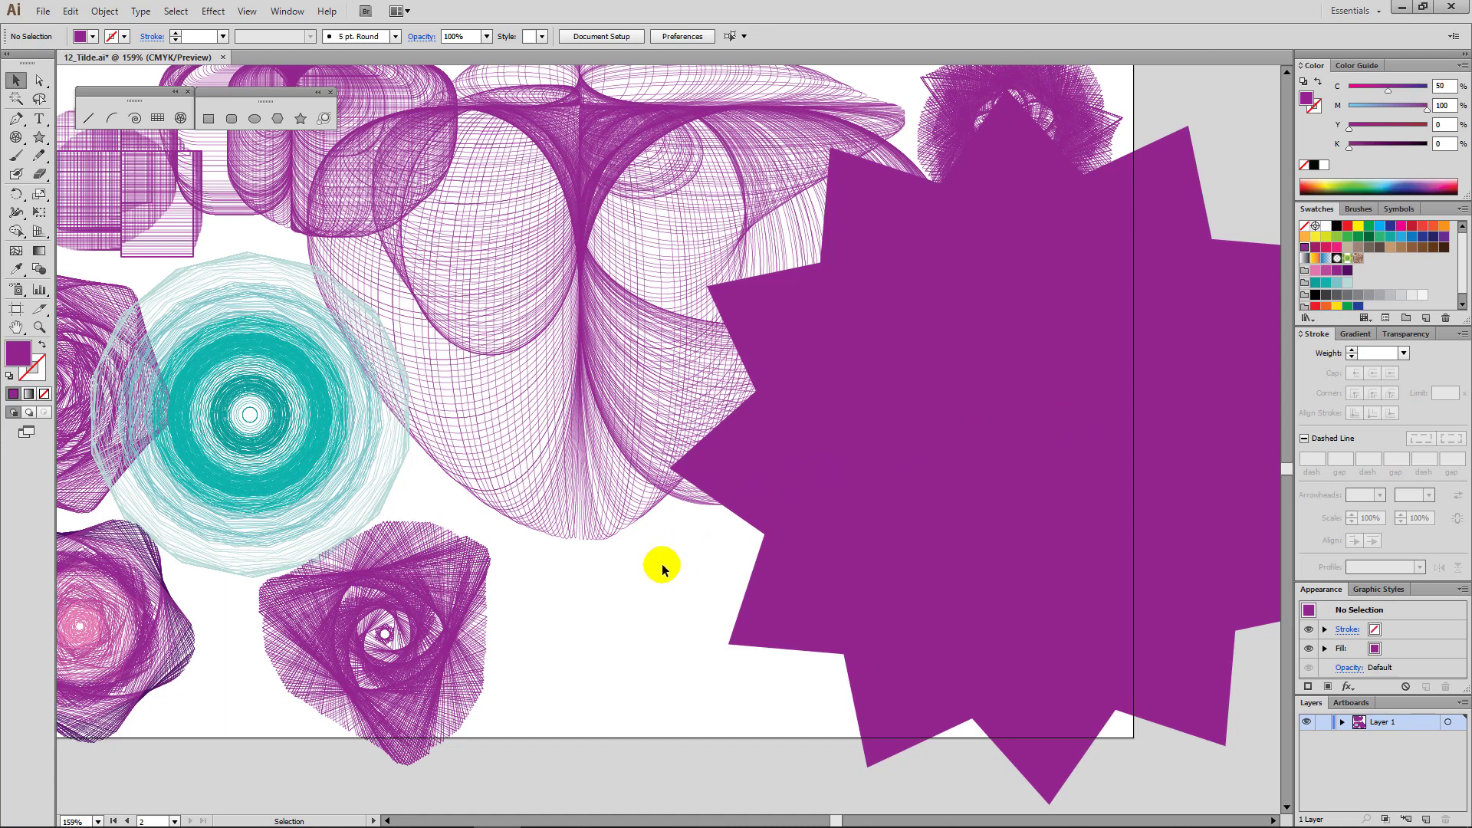
pyautogui.moveTo(567, 639); pyautogui.dragTo(320, 625)
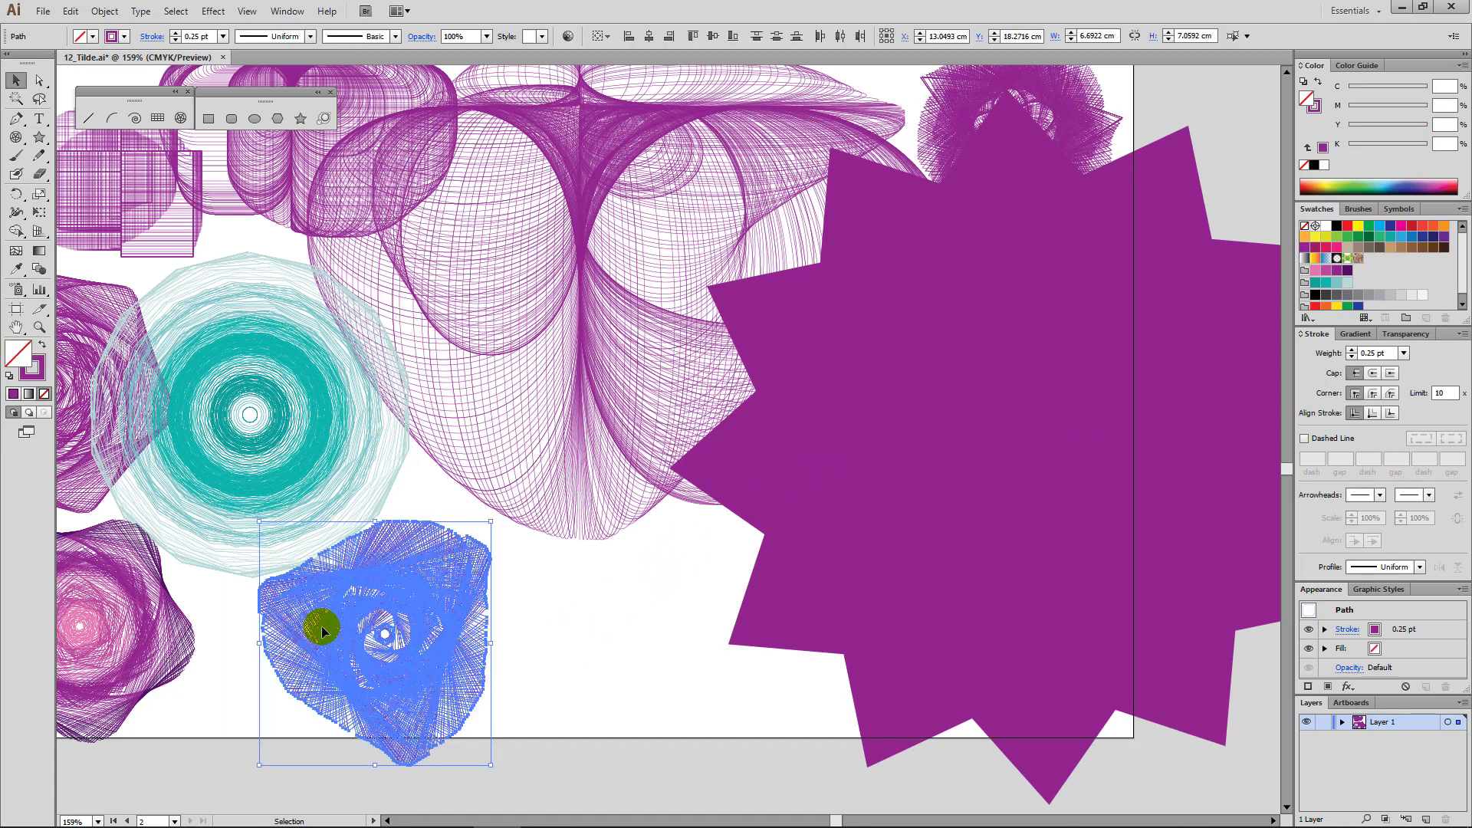
# Give the triangular rosette a light teal fill and teal stroke lines.
pyautogui.press('a')
pyautogui.hotkey('ctrl', '+')
pyautogui.hotkey('ctrl', '+')
pyautogui.hotkey('ctrl', '+')
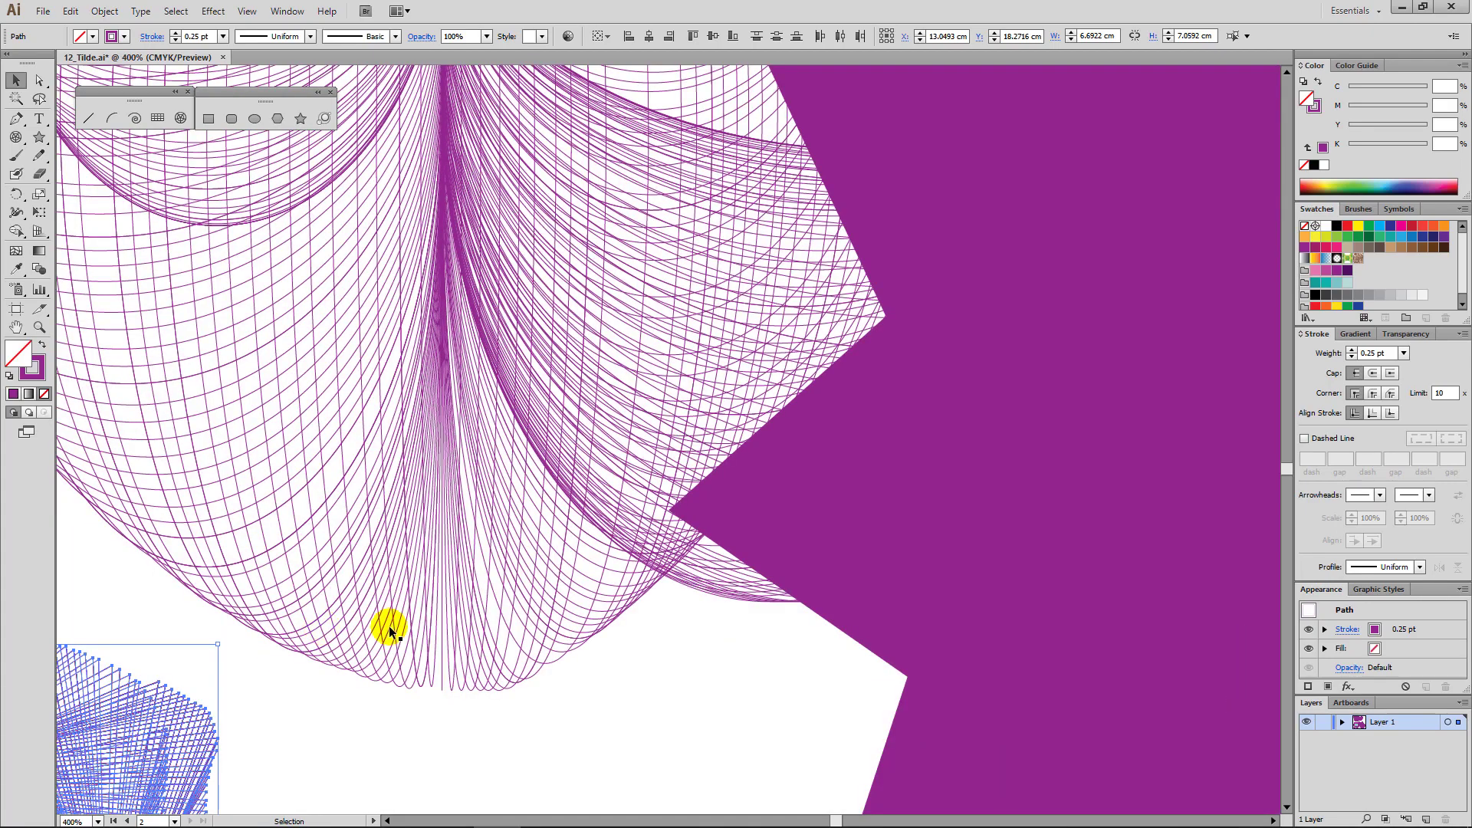
pyautogui.moveTo(389, 625); pyautogui.dragTo(821, 460)
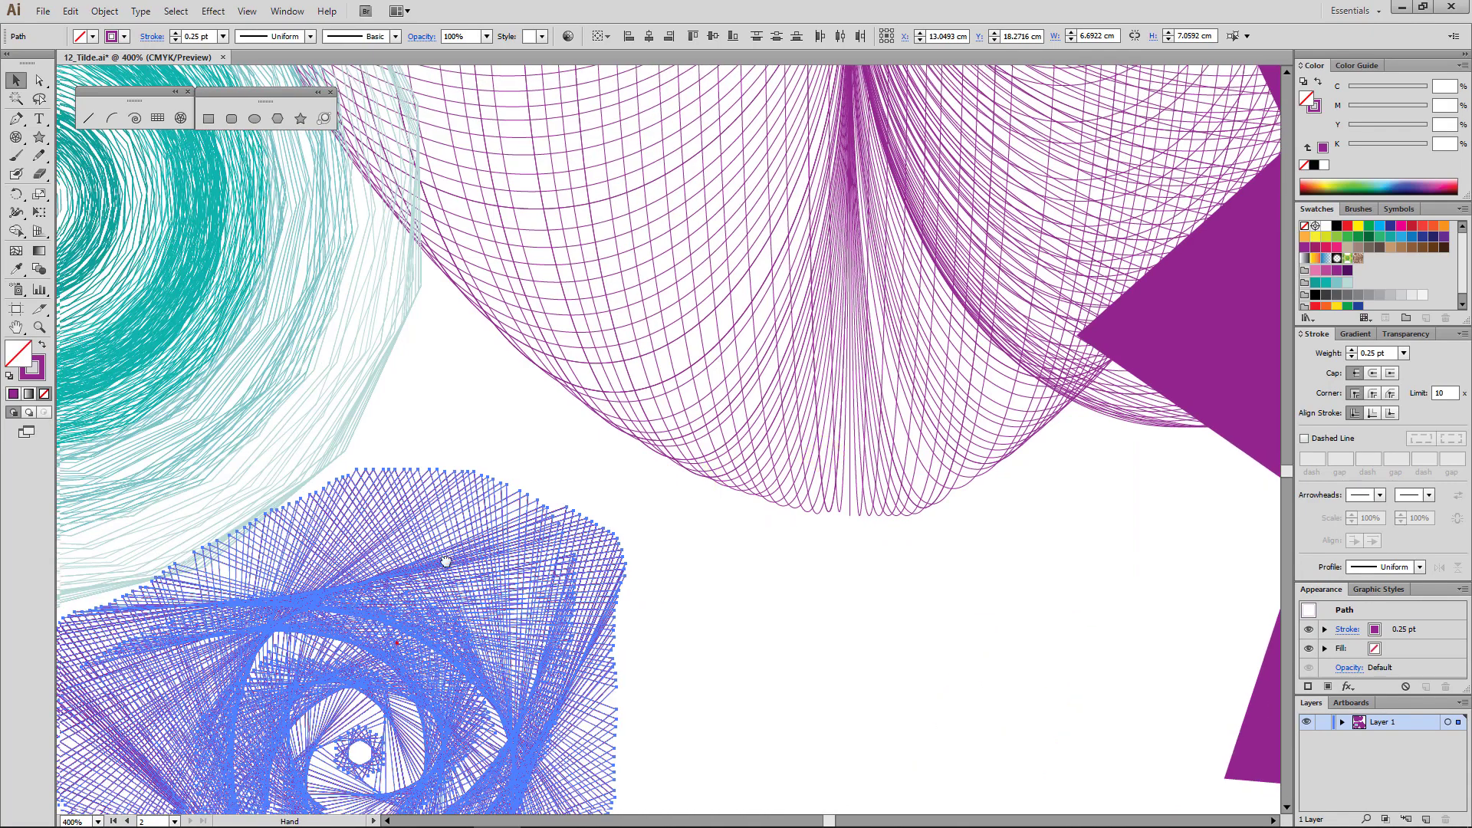
pyautogui.moveTo(446, 562); pyautogui.dragTo(486, 450)
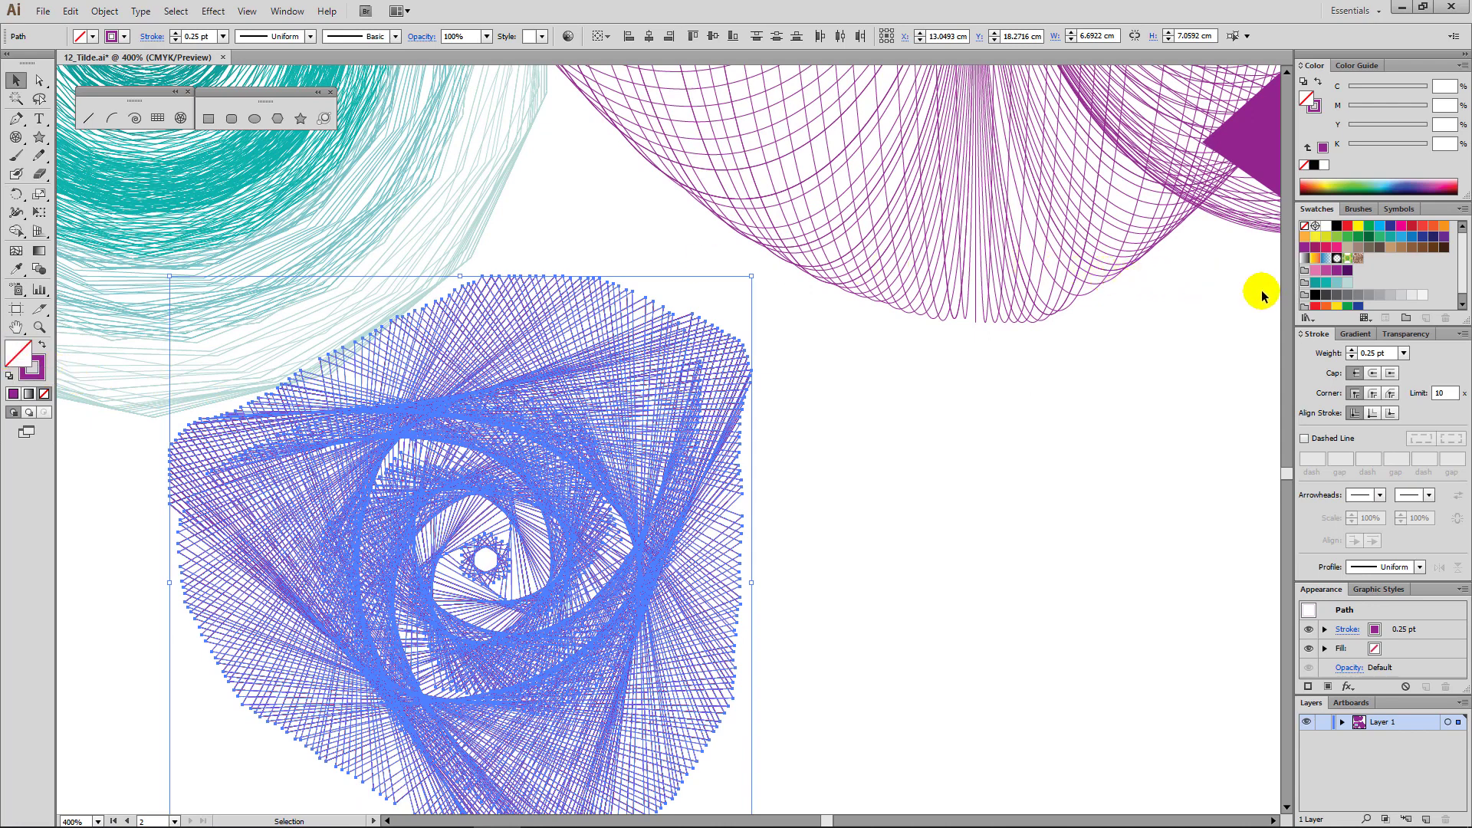
pyautogui.click(1347, 282)
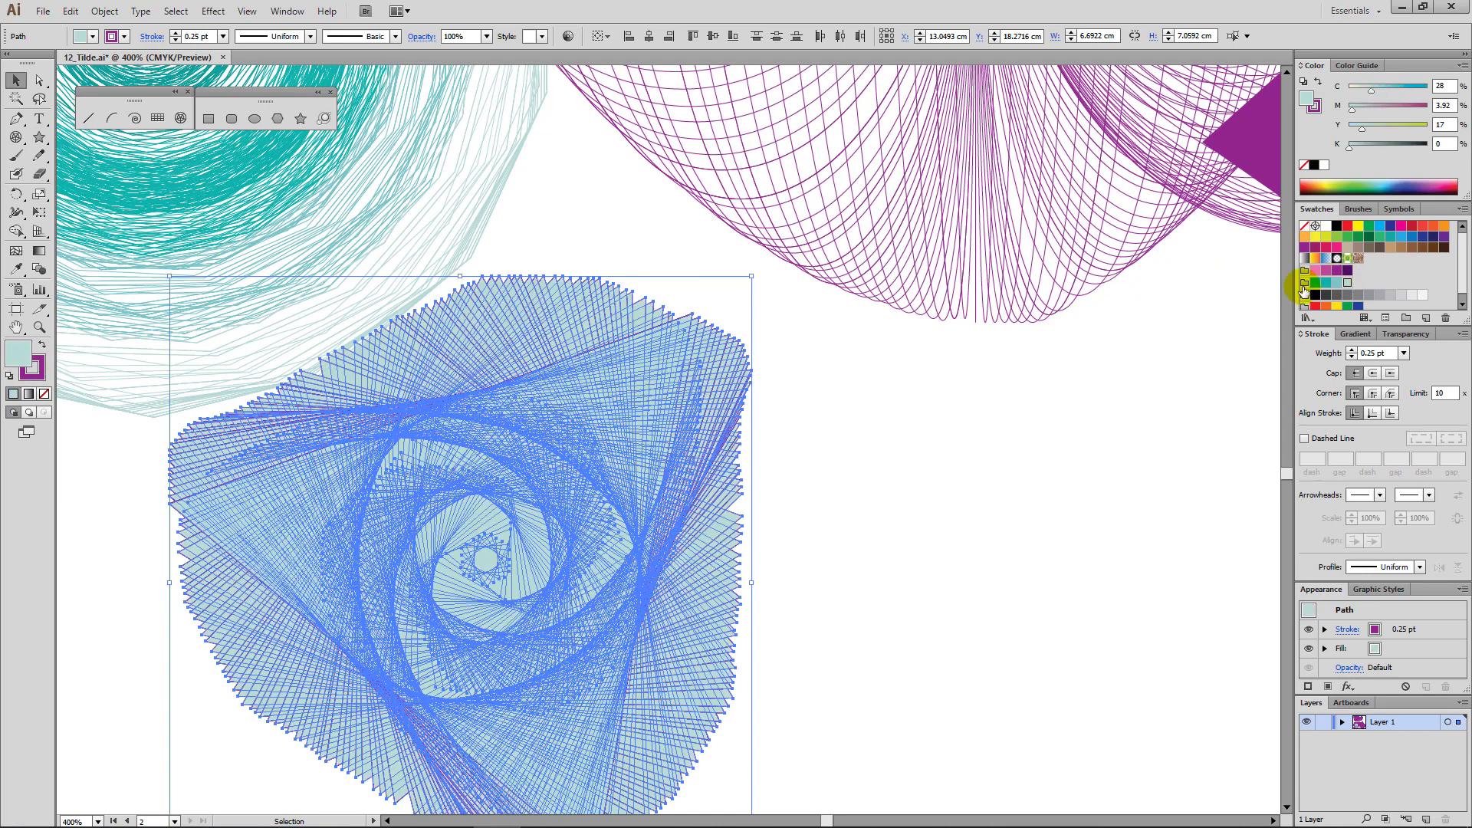
pyautogui.moveTo(841, 519); pyautogui.dragTo(907, 431)
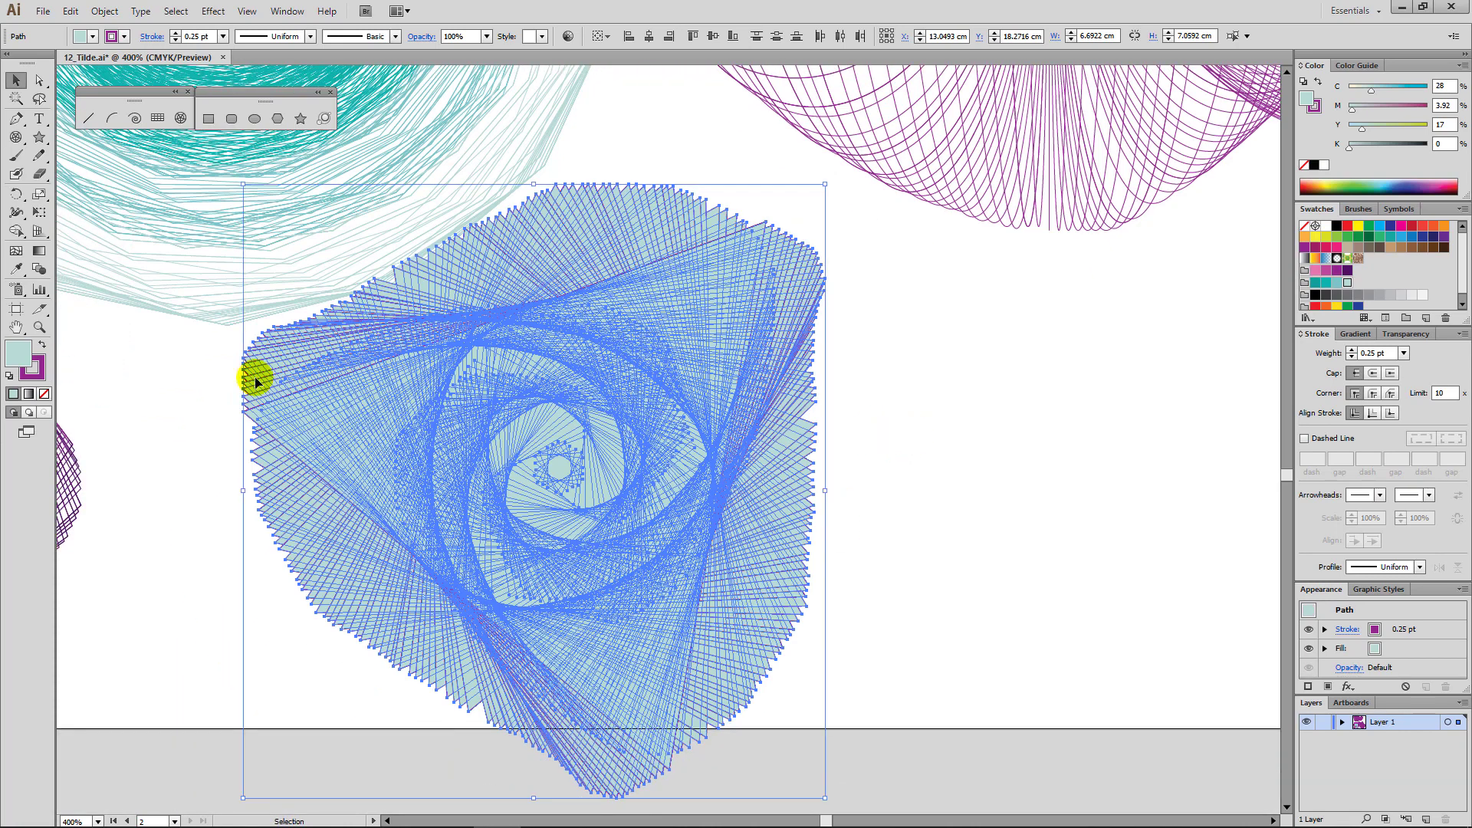
pyautogui.click(34, 368)
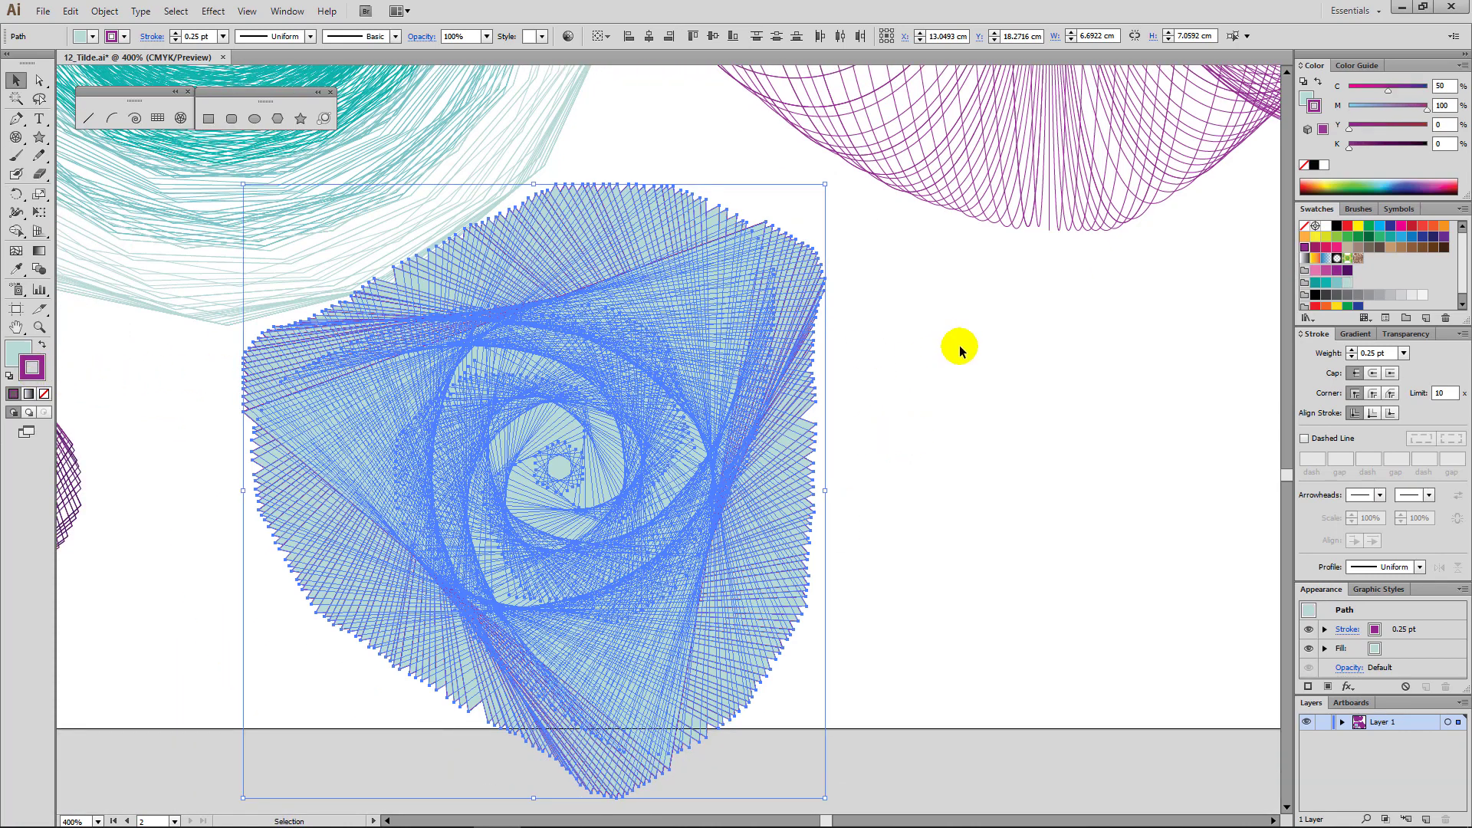
pyautogui.click(1315, 283)
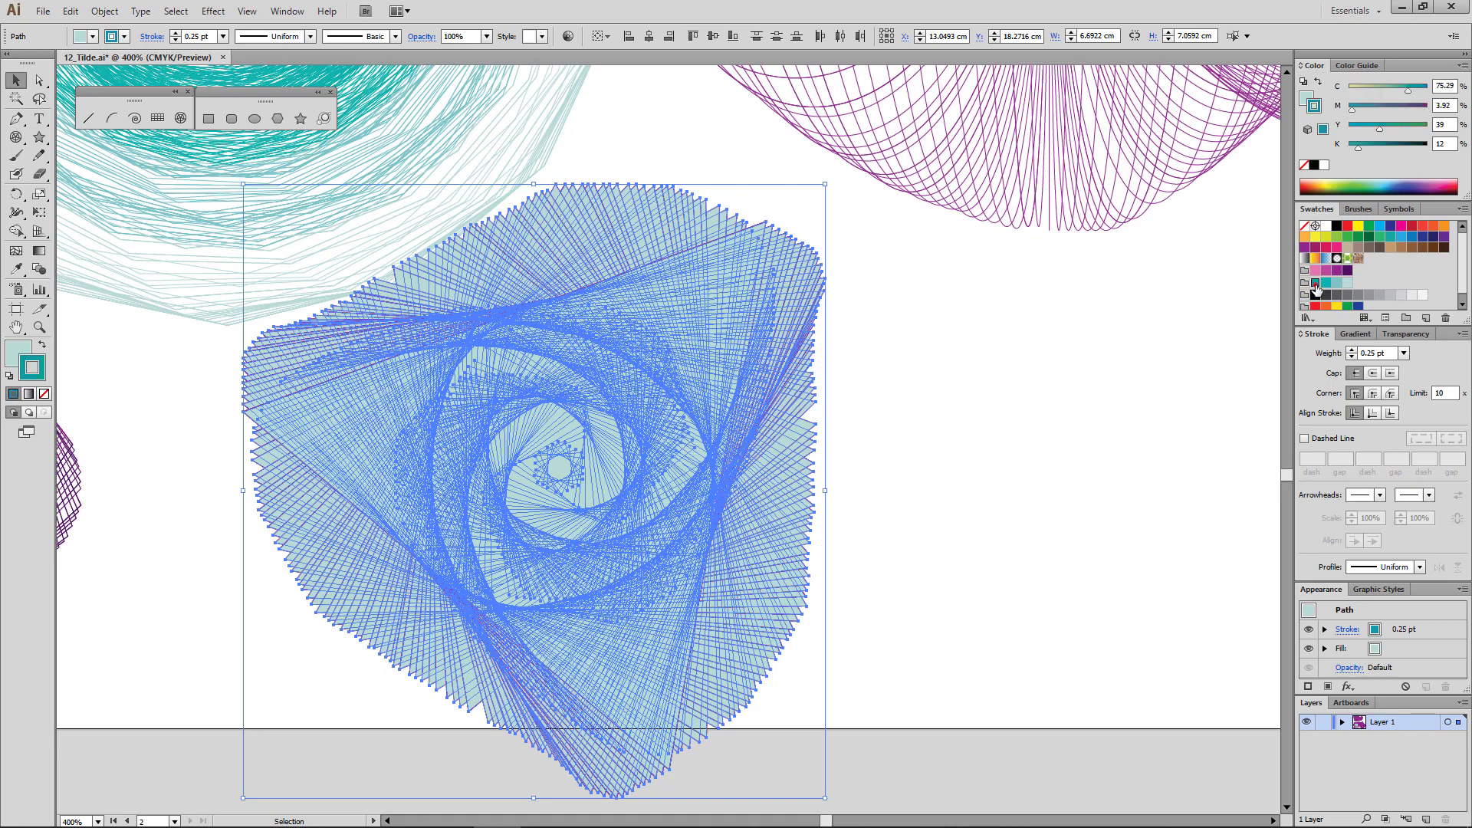
pyautogui.click(982, 411)
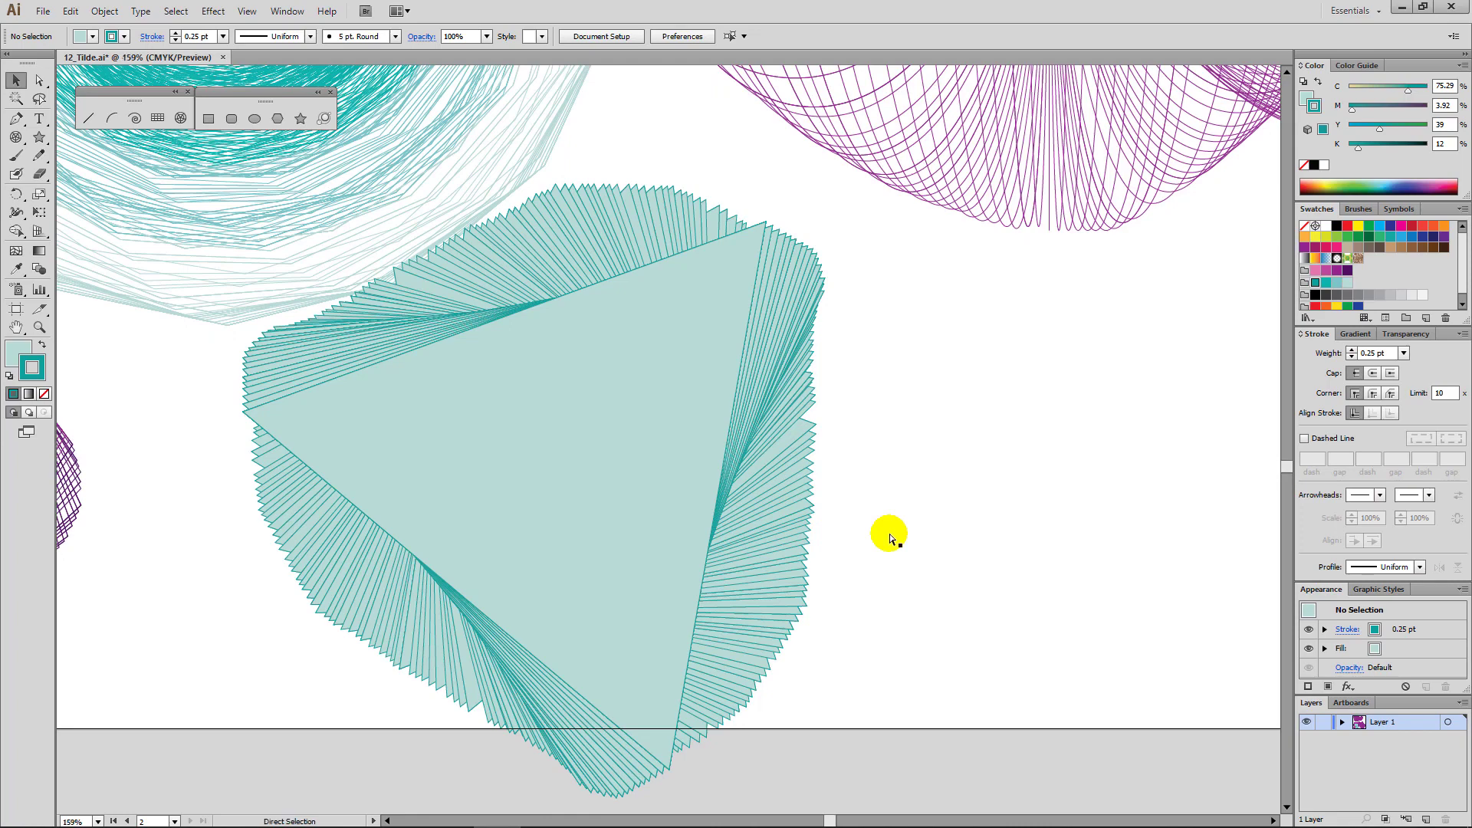
pyautogui.hotkey('ctrl', '0')
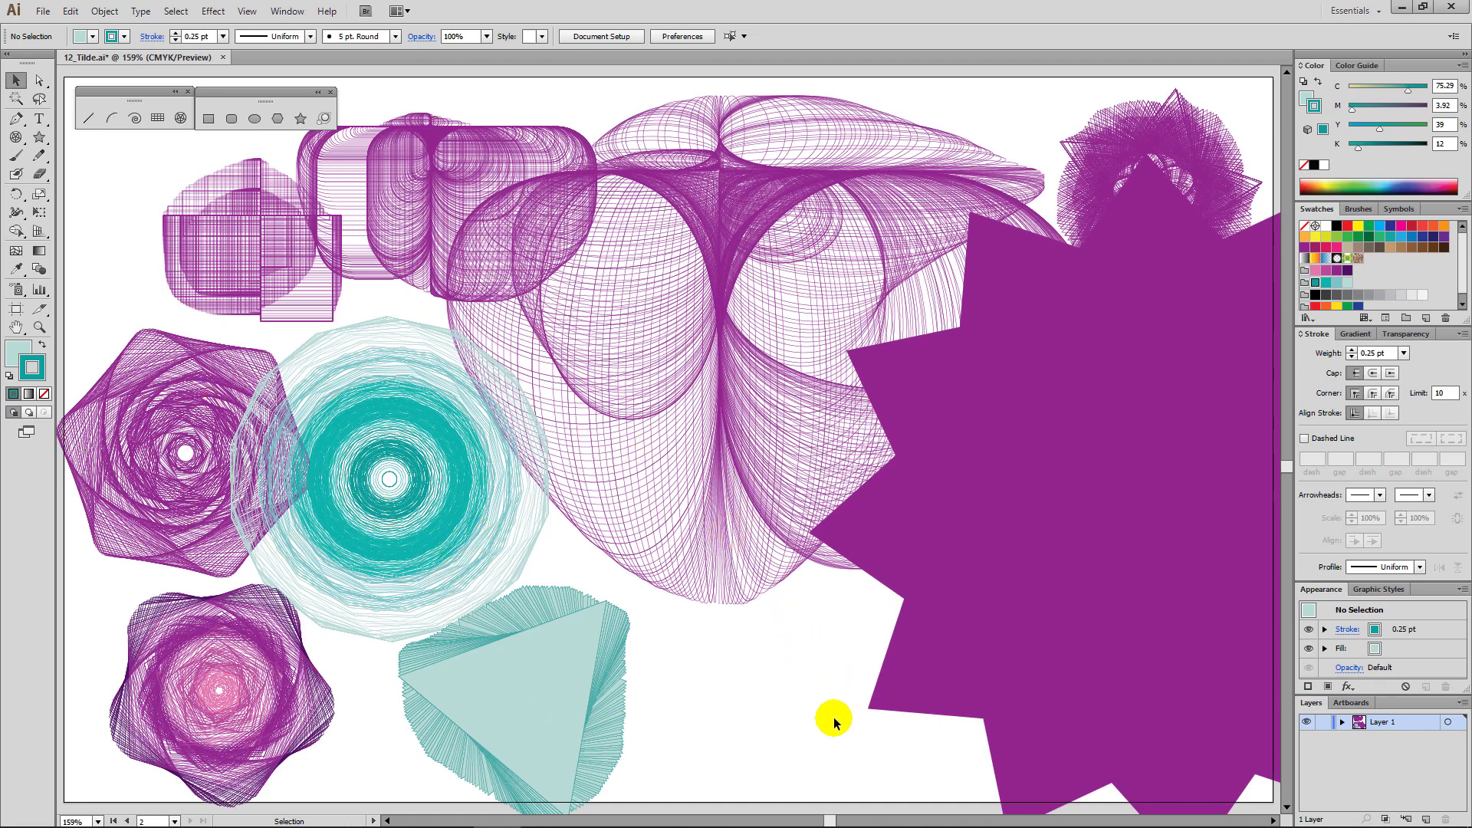
# Remove the solid purple fill from the big star.
pyautogui.moveTo(849, 734); pyautogui.dragTo(1194, 567)
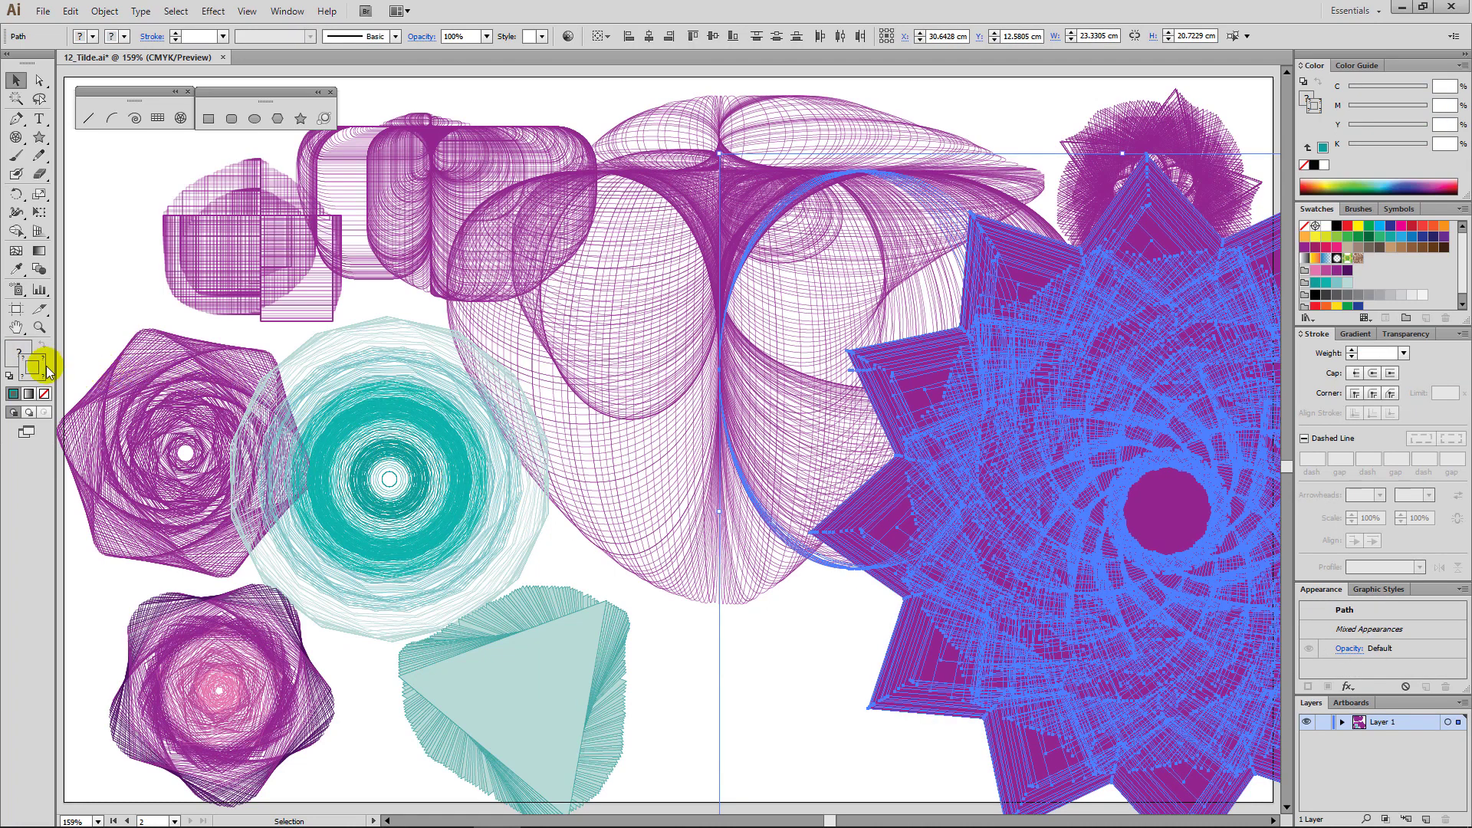
pyautogui.click(22, 350)
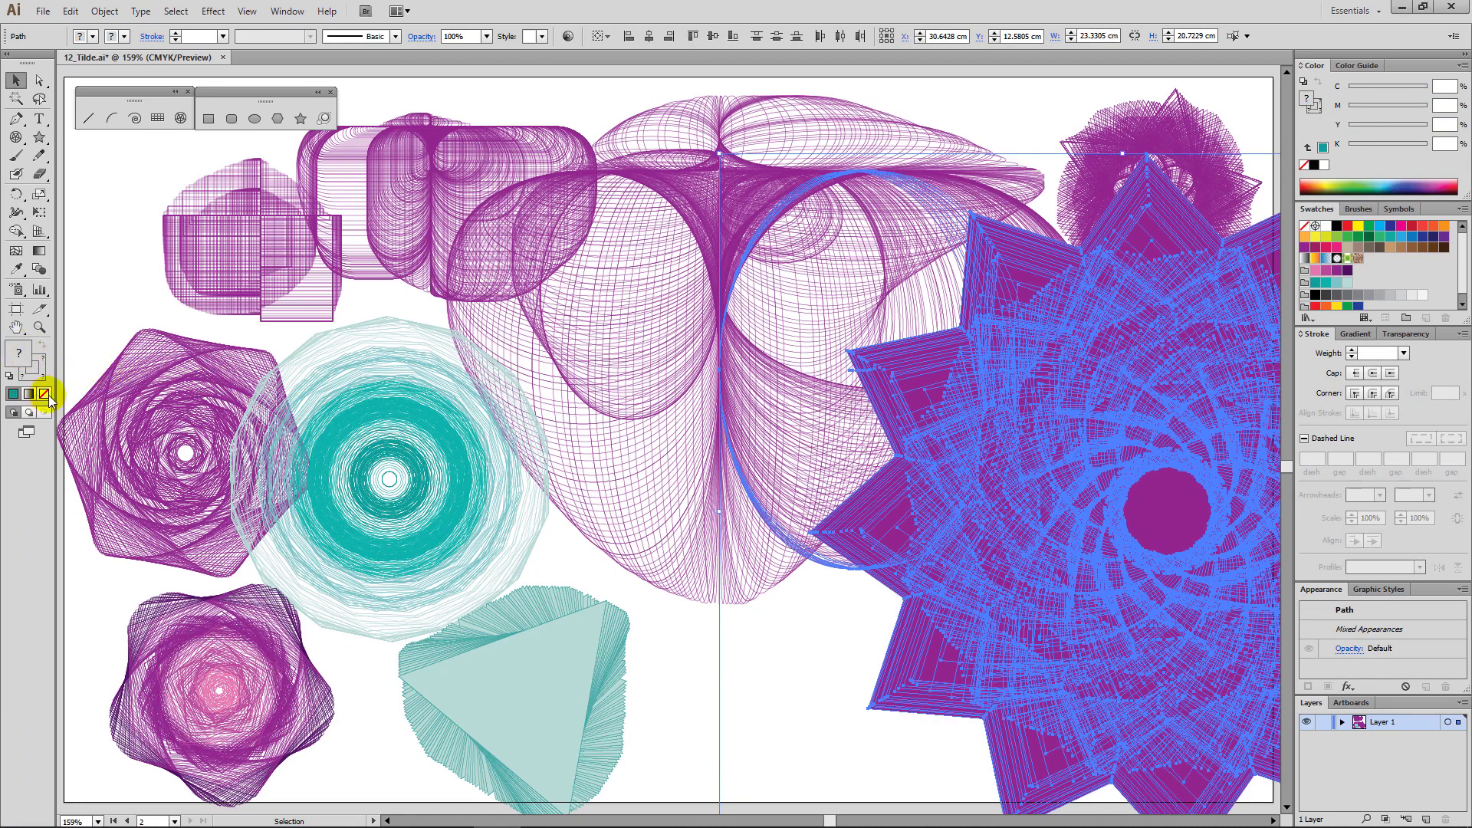
pyautogui.click(44, 393)
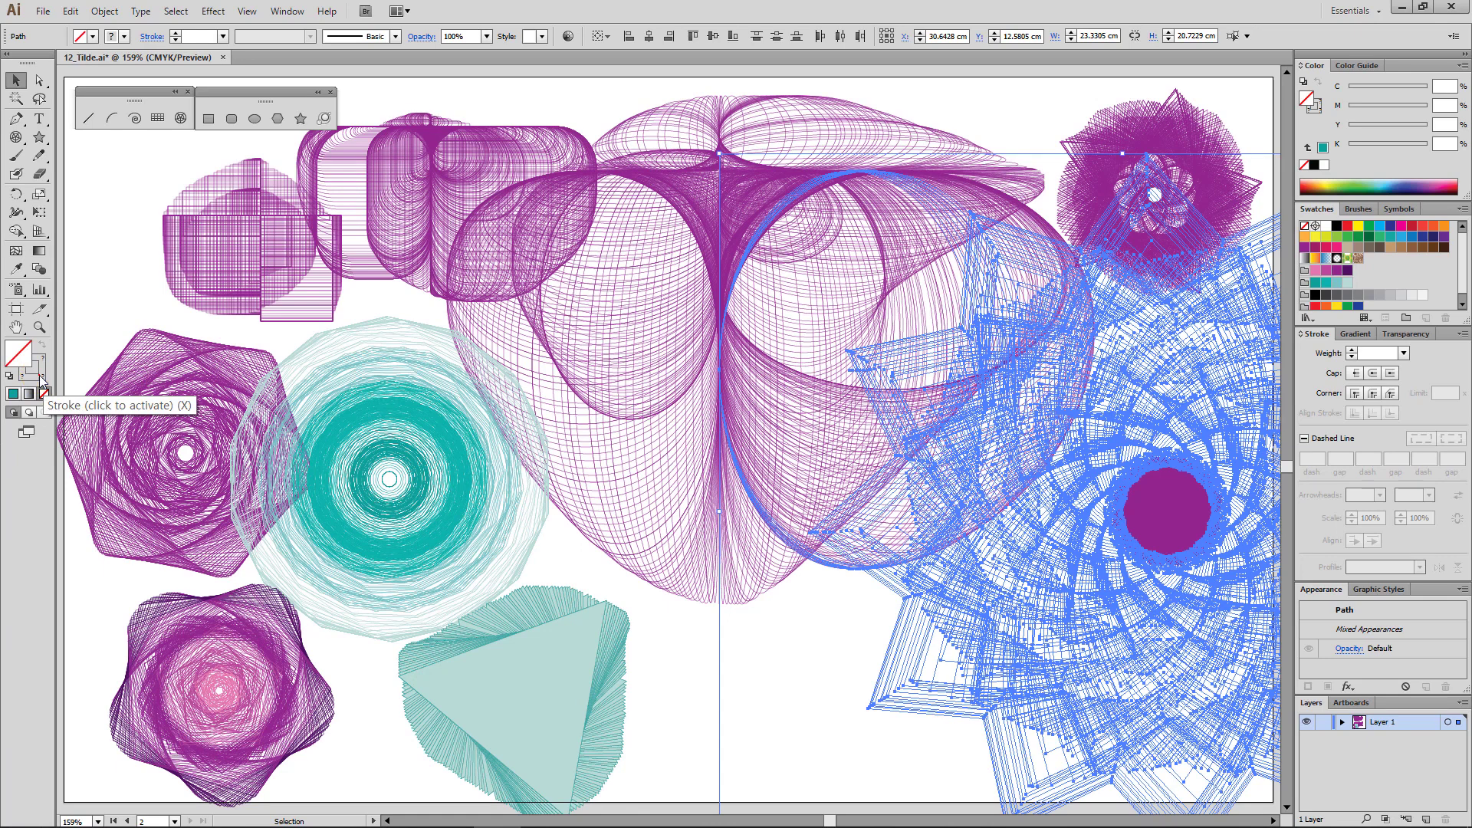
pyautogui.click(851, 655)
# Give all the big star's paths a 1 pt dark purple stroke with no fill.
pyautogui.moveTo(861, 716); pyautogui.dragTo(1181, 589)
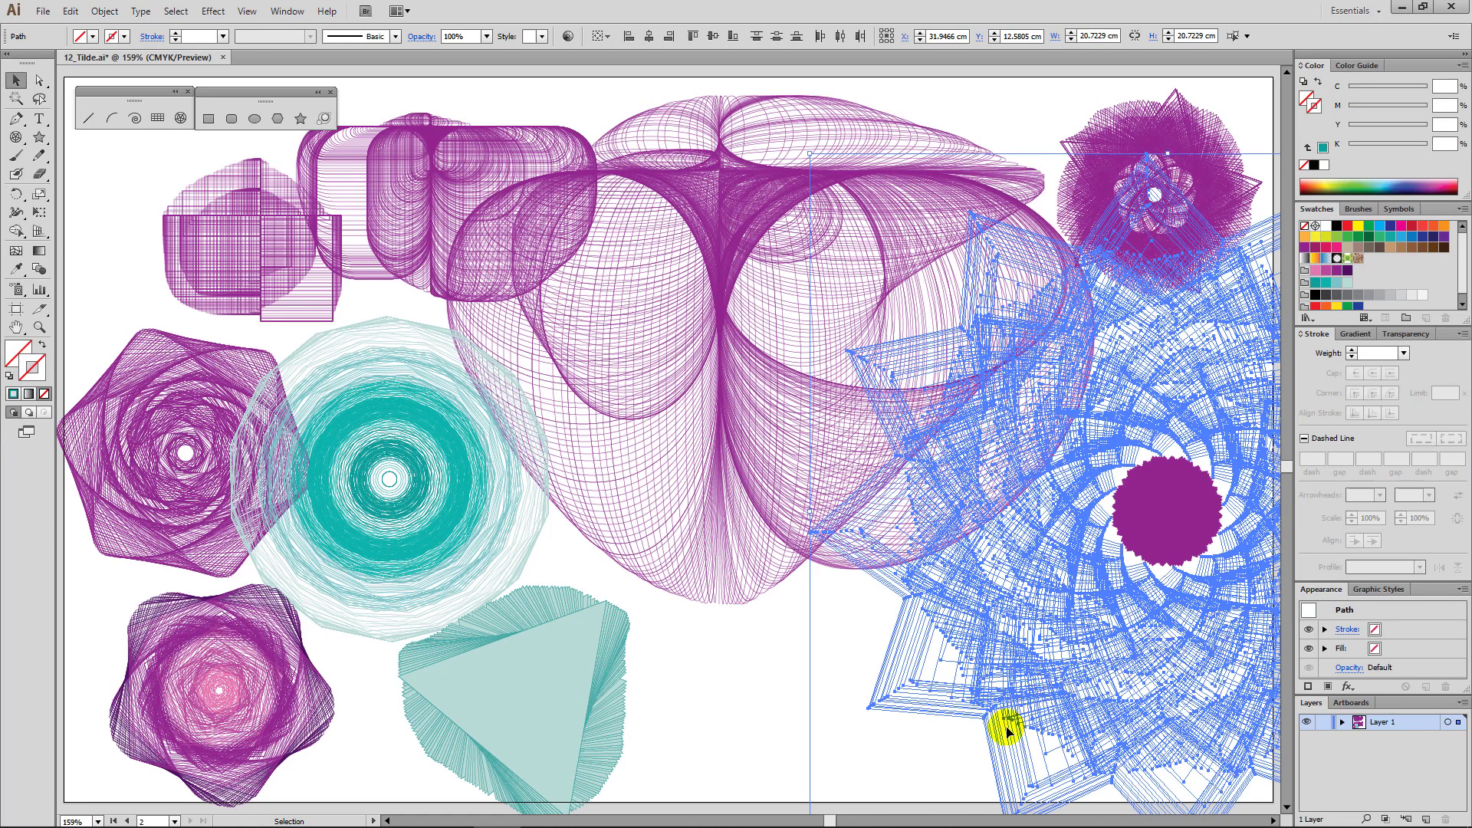
pyautogui.moveTo(970, 765); pyautogui.dragTo(1180, 552)
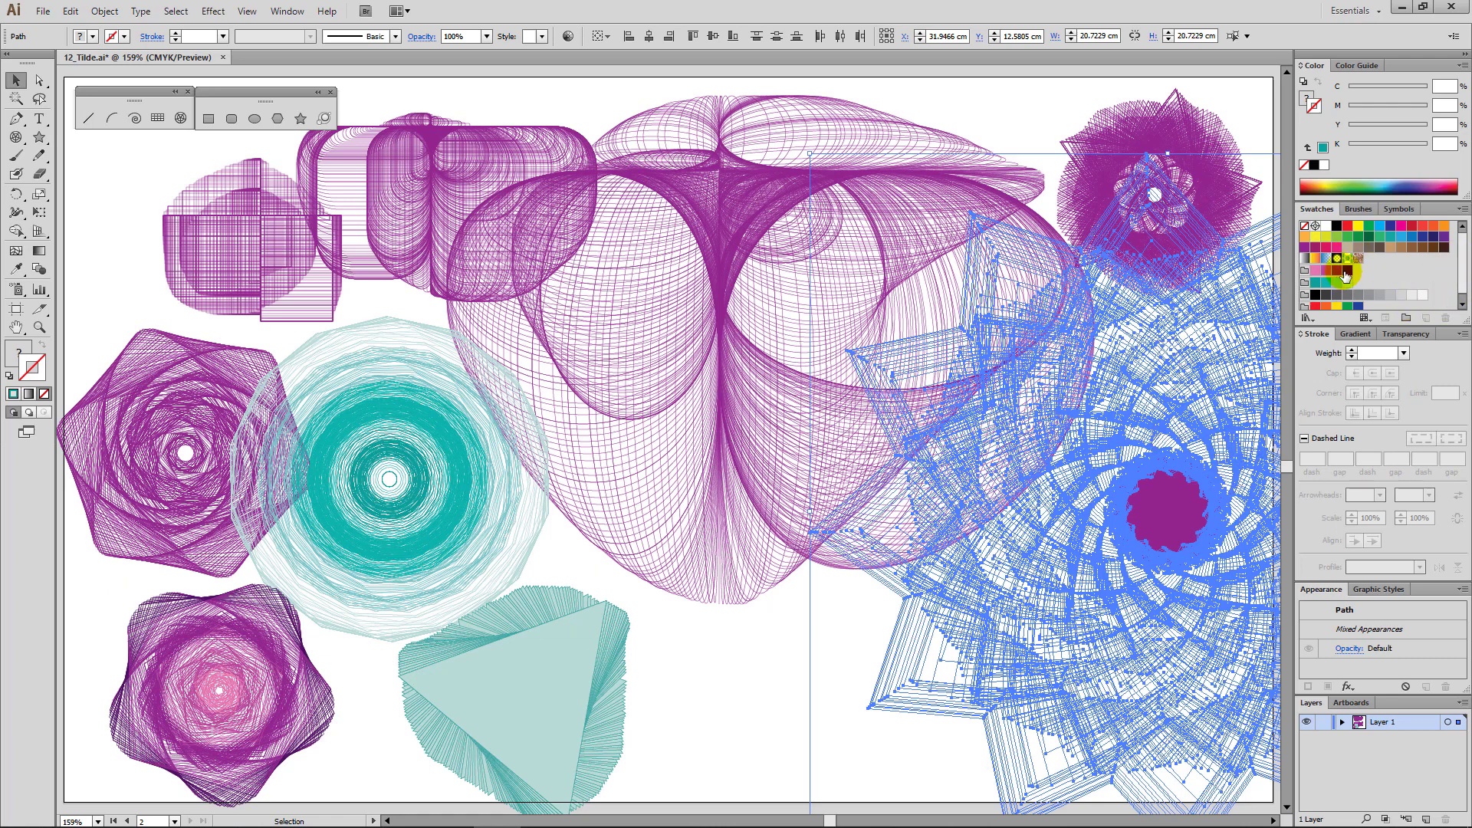
pyautogui.click(1347, 271)
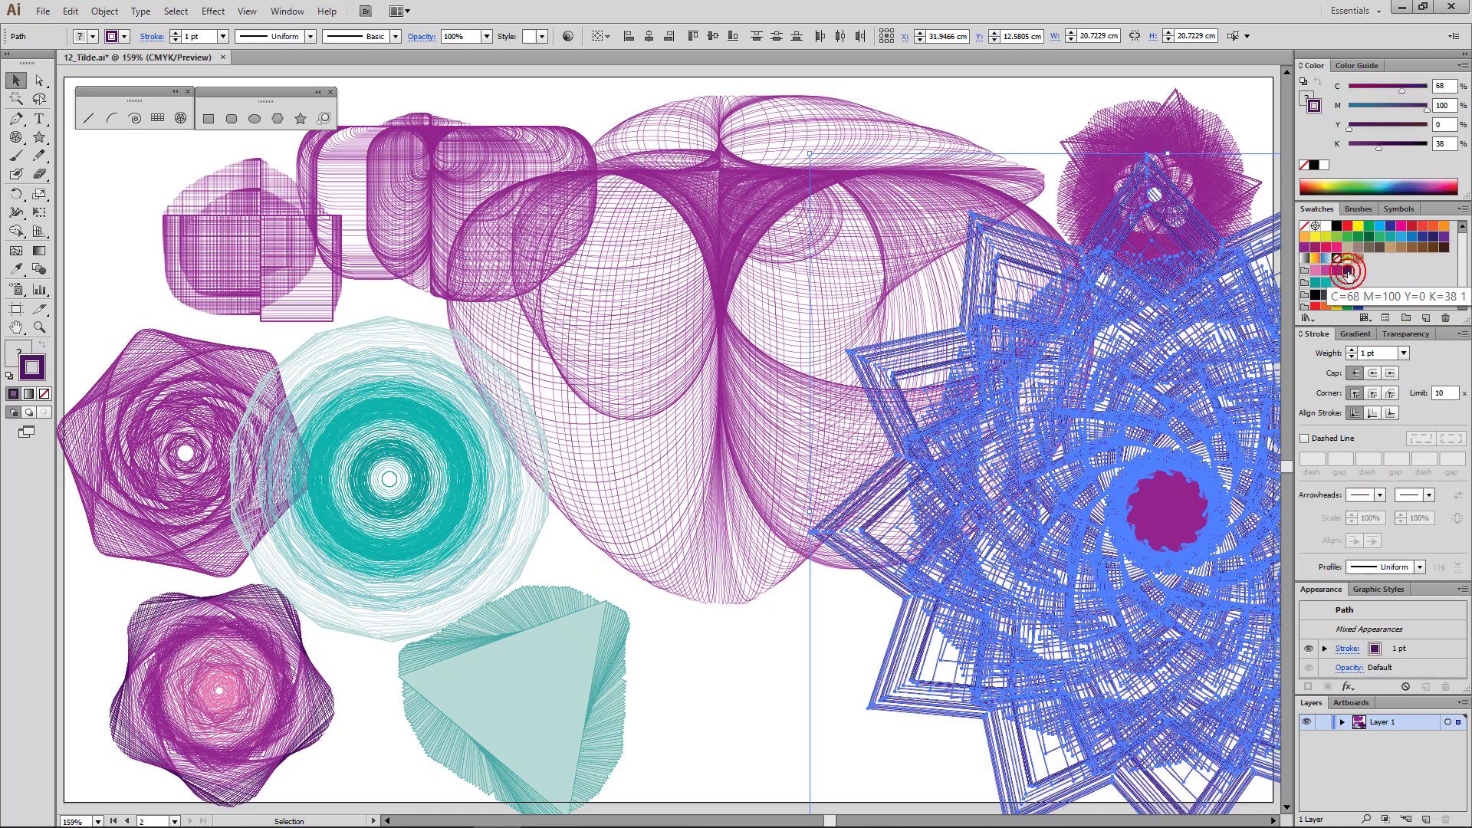
pyautogui.click(18, 352)
pyautogui.click(45, 394)
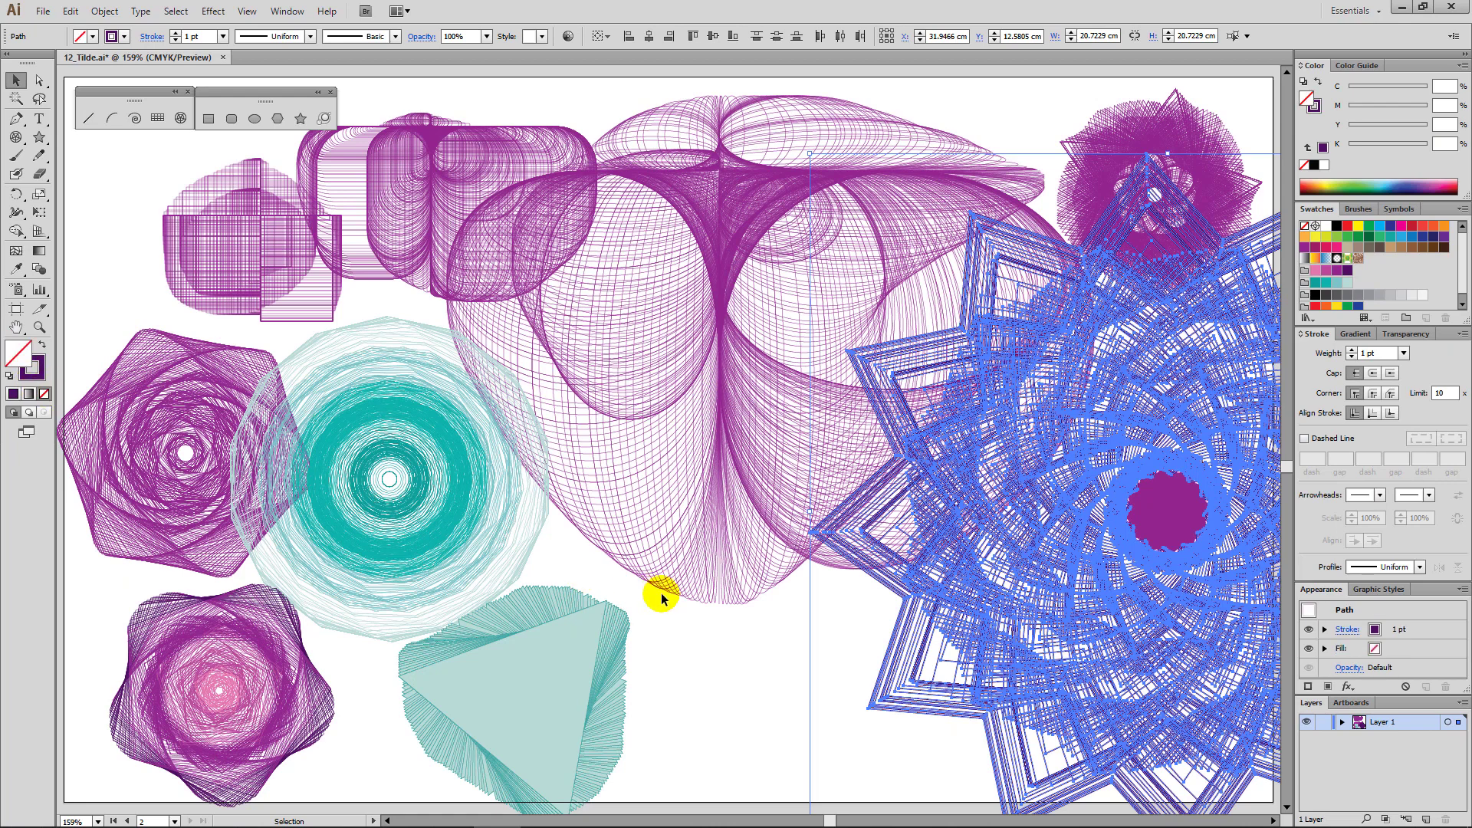
pyautogui.click(661, 594)
pyautogui.click(944, 614)
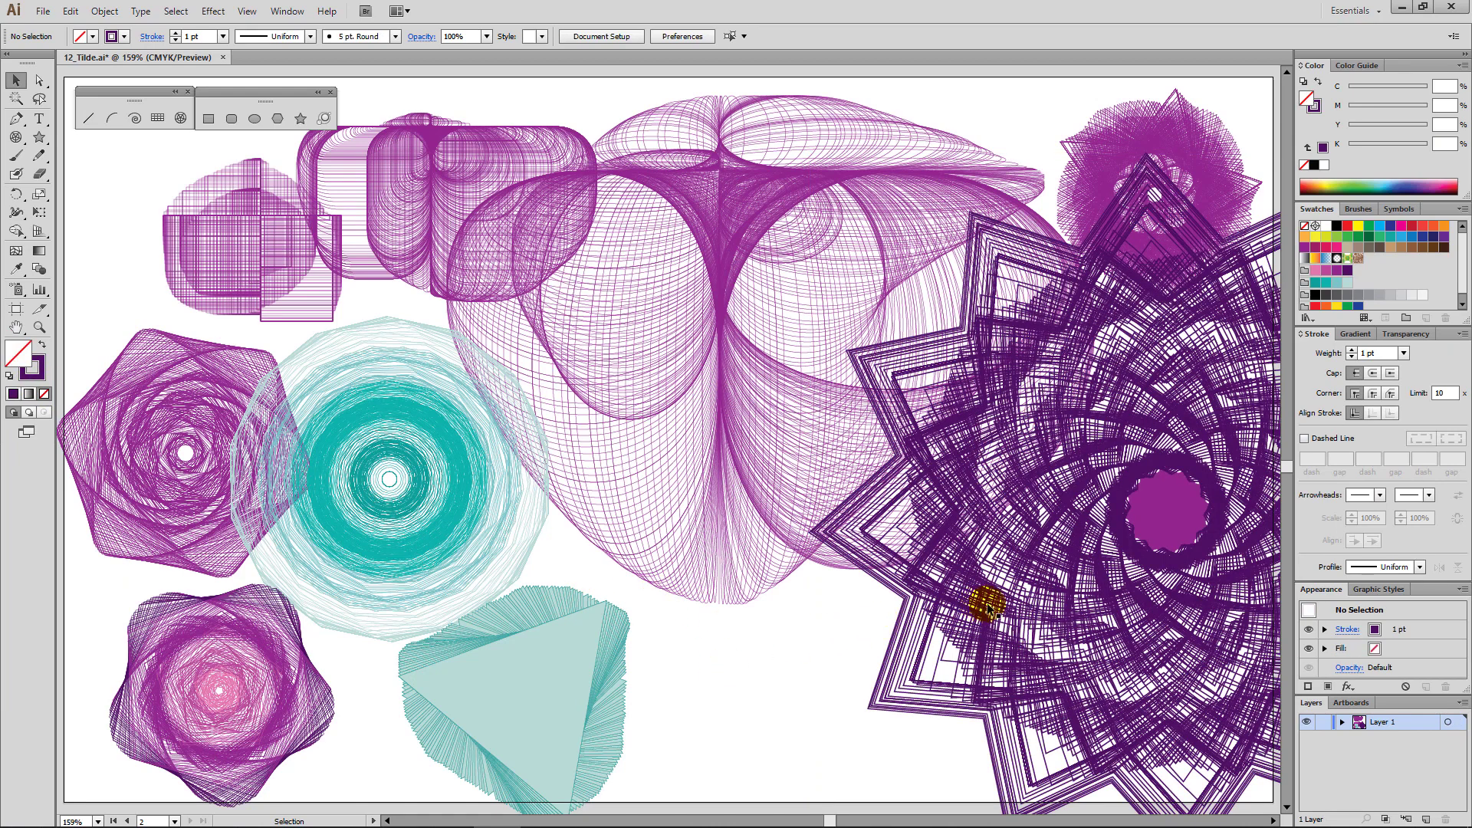
pyautogui.moveTo(1062, 601); pyautogui.dragTo(1052, 593)
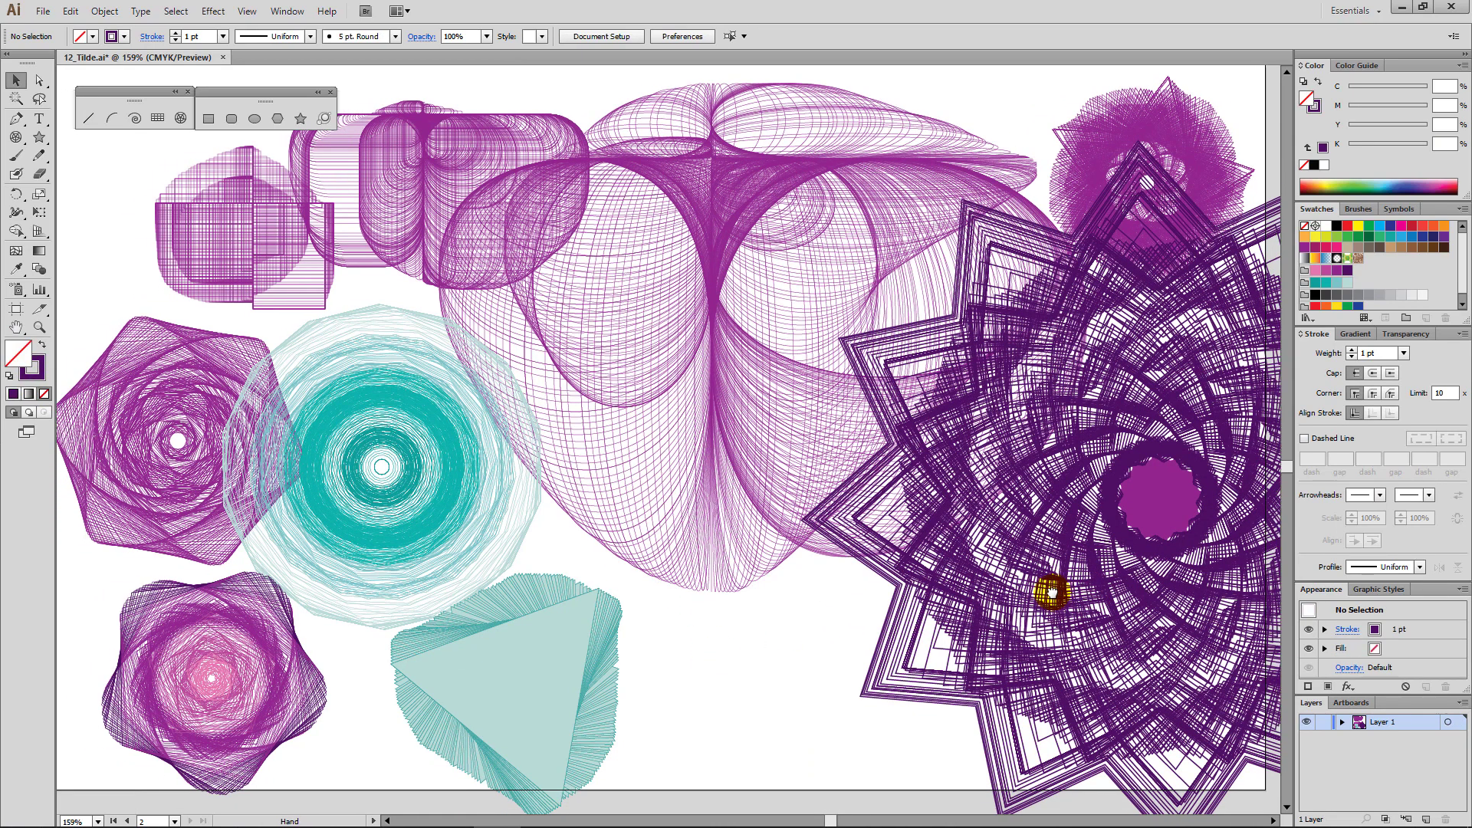